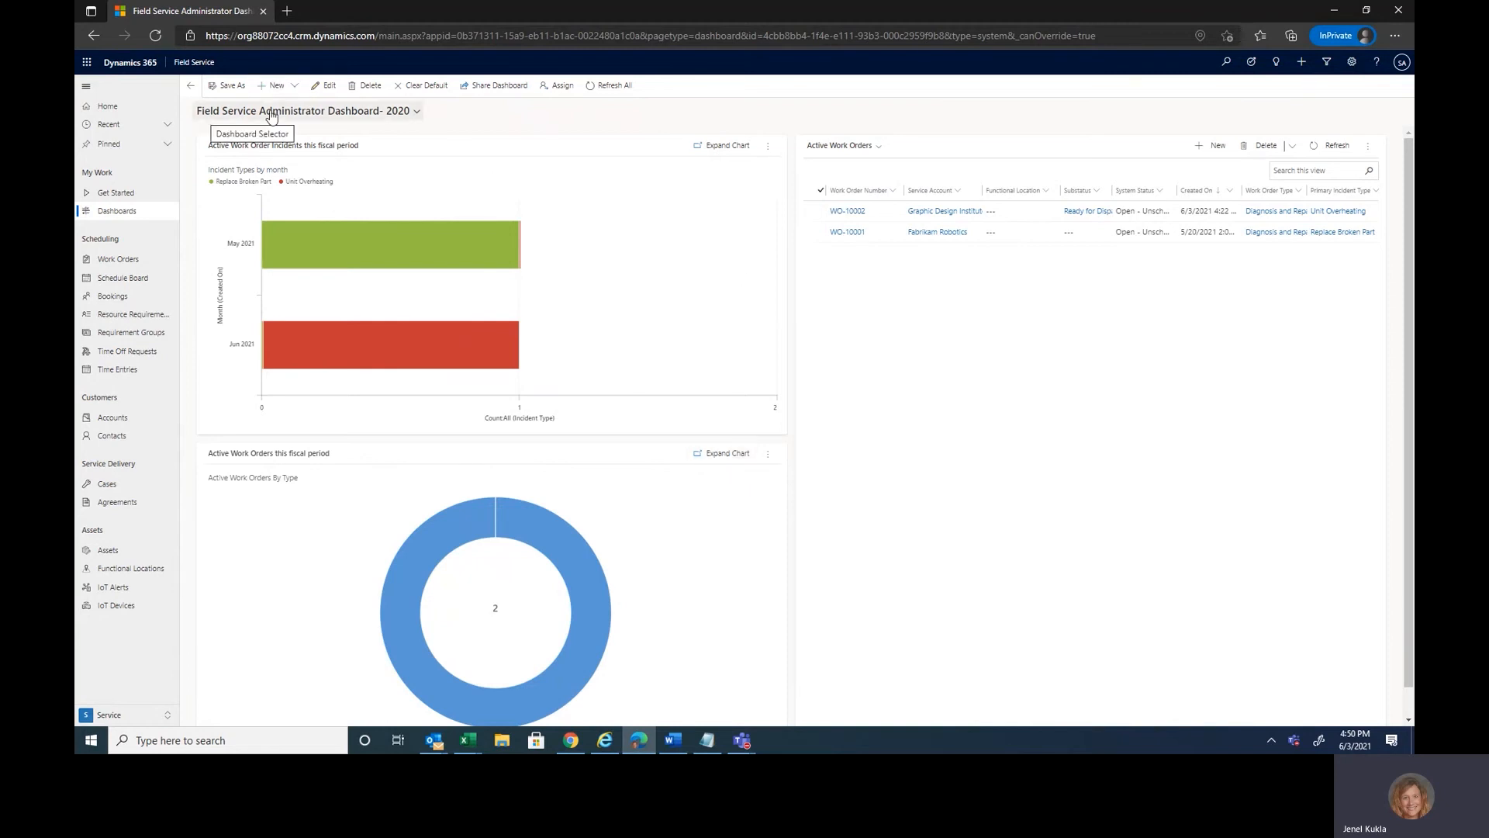
Look over the available dashboards and the bar details in the Active Work Order Incidents chart
click(416, 114)
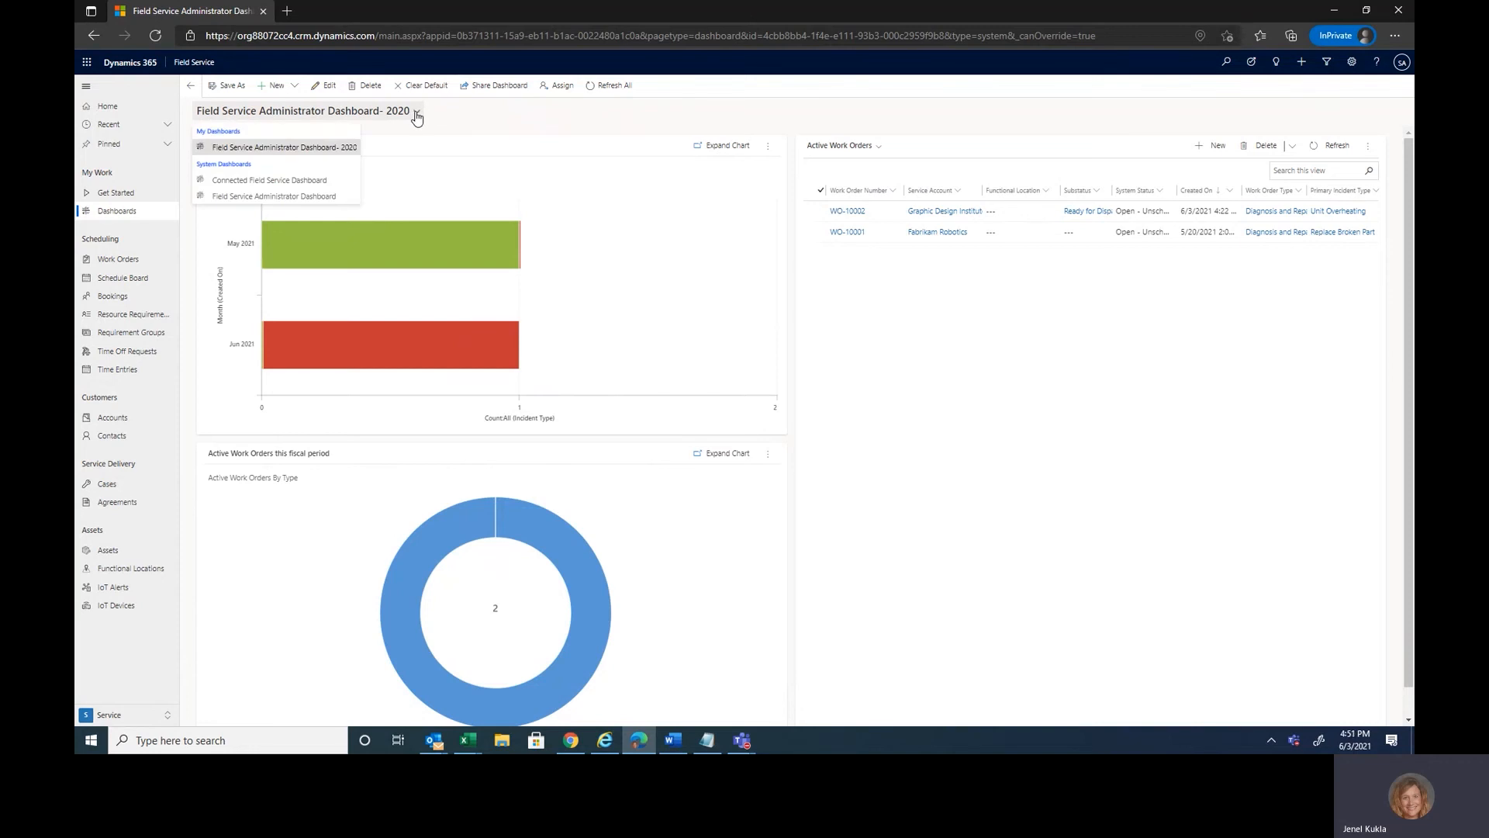
click(417, 115)
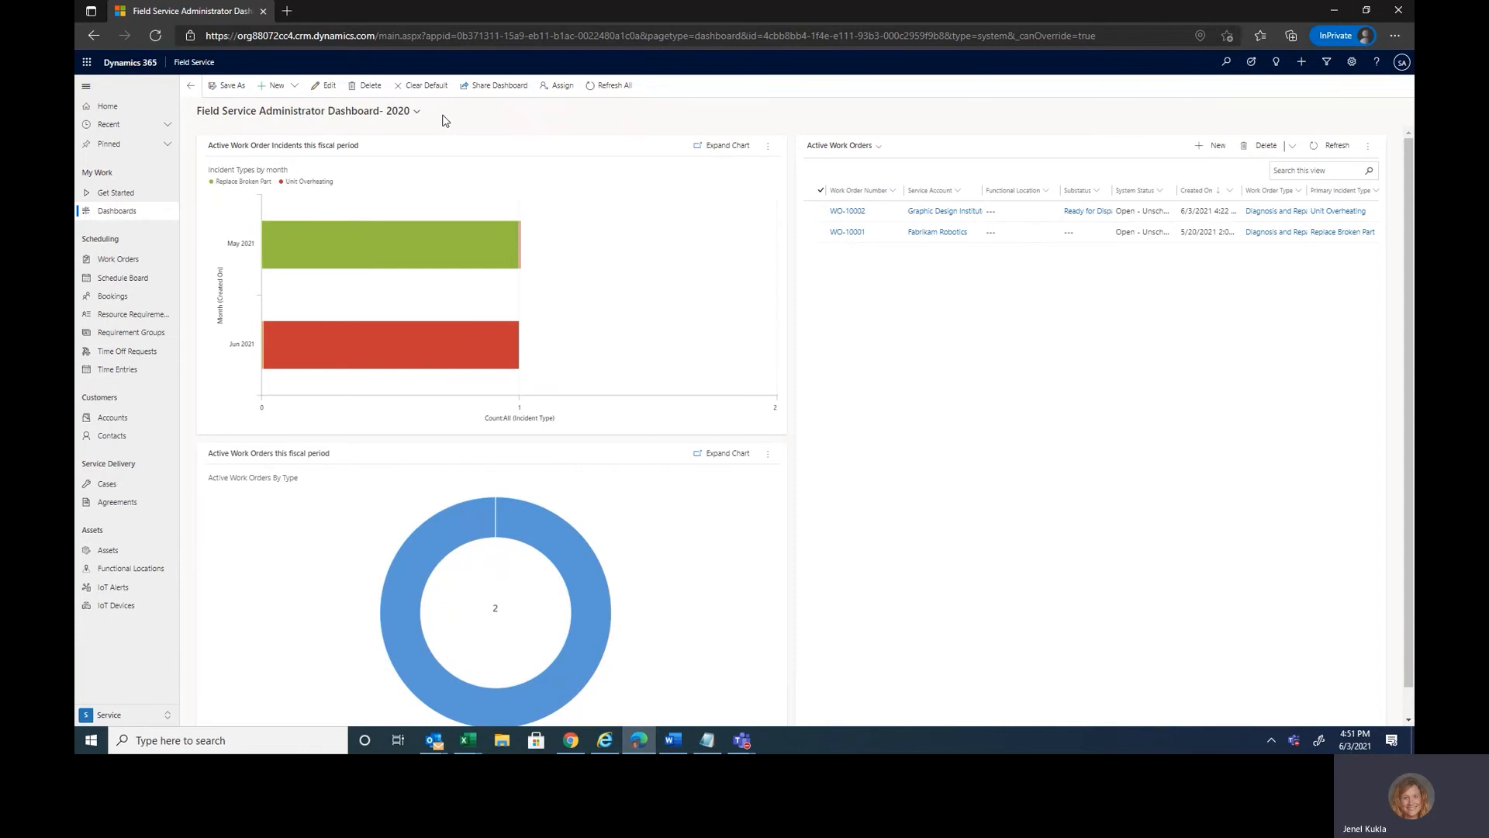
mouse_move(426, 245)
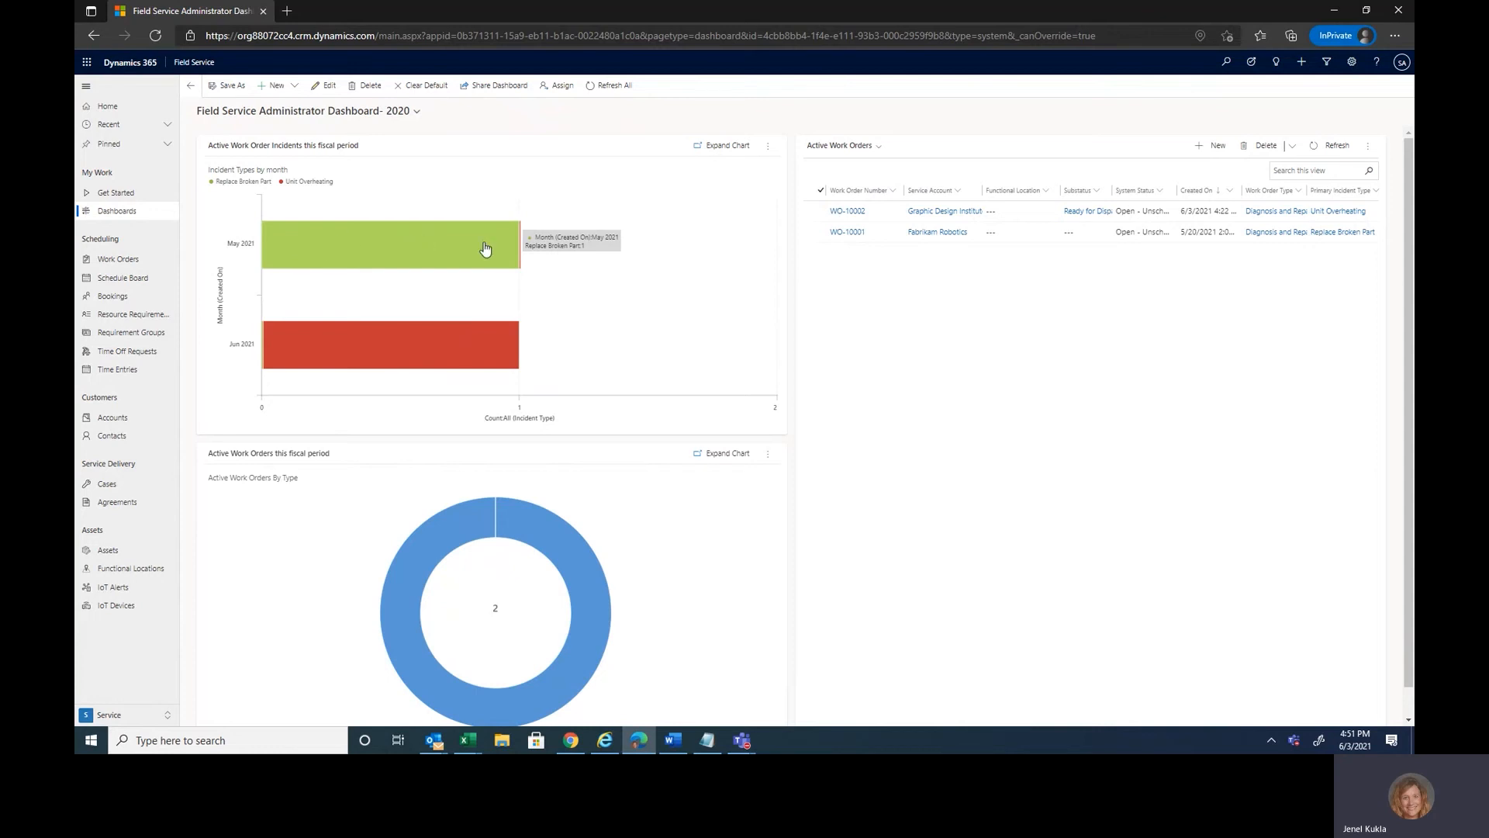
mouse_move(329, 350)
Drill down the May 2021 Replace Broken Part bar by Created By as a bar chart, and return to the original chart
right_click(409, 246)
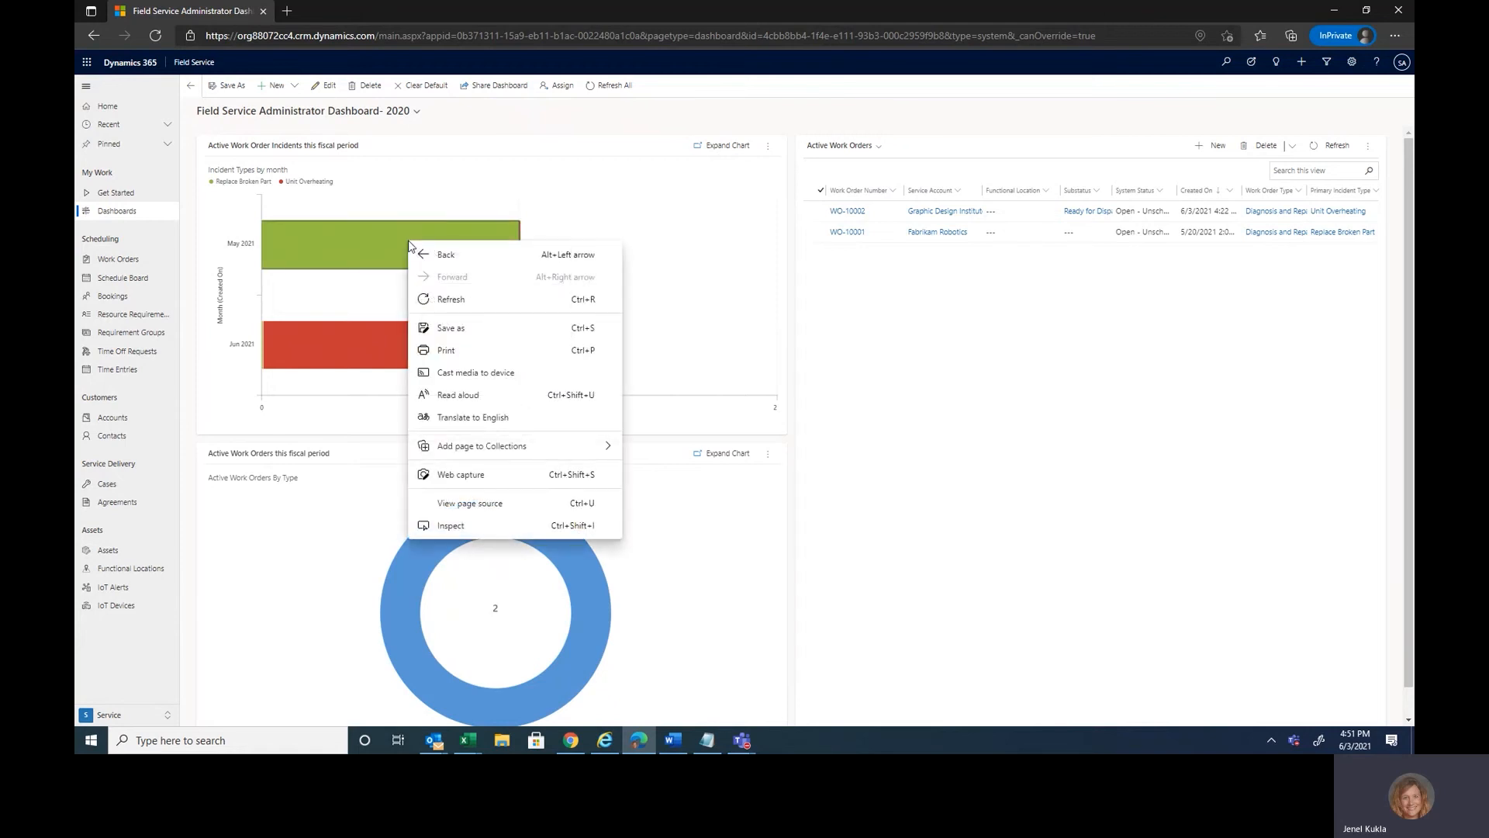
click(382, 245)
click(344, 244)
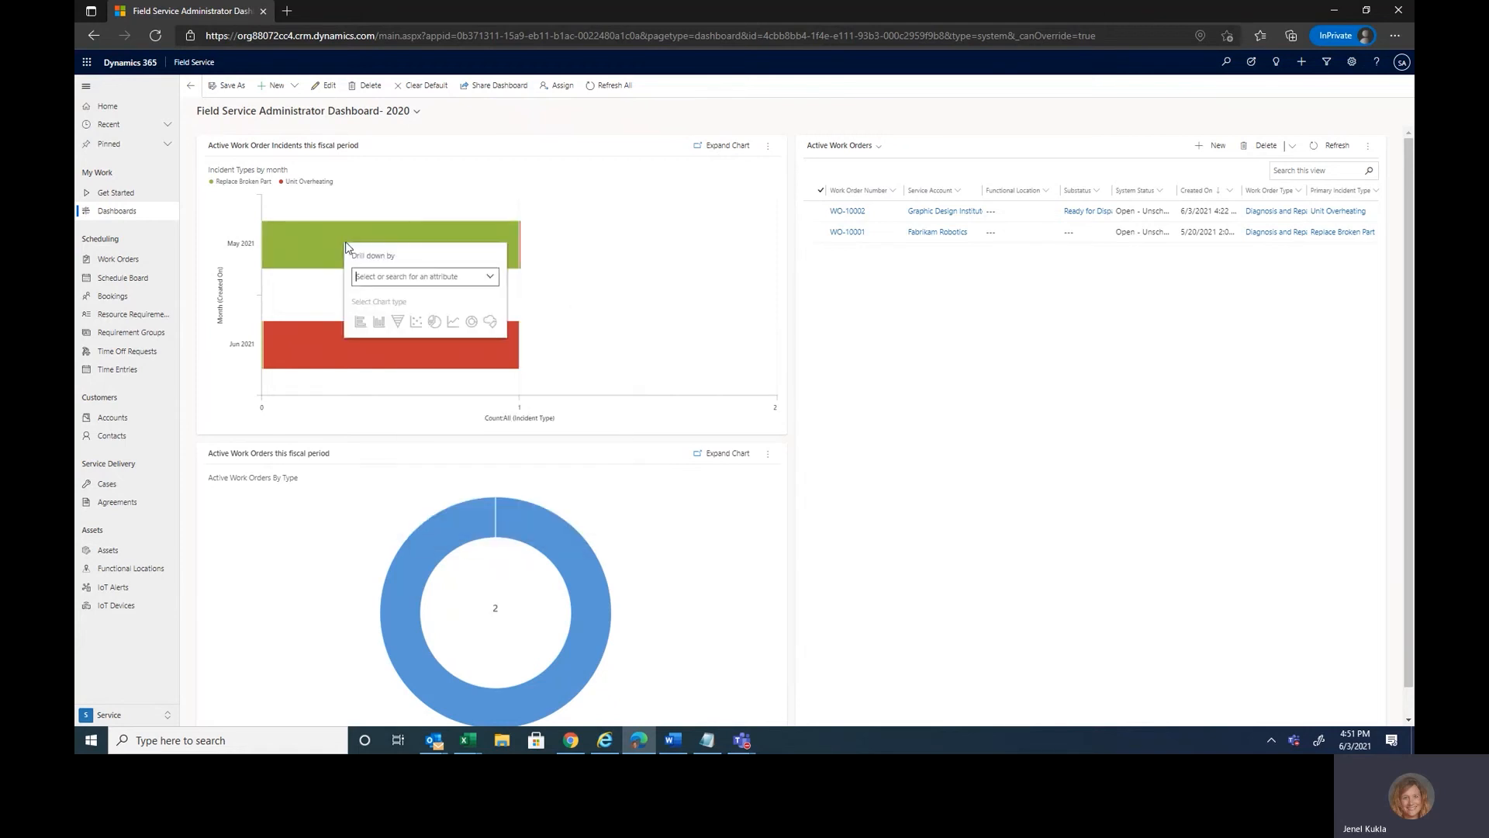
click(491, 278)
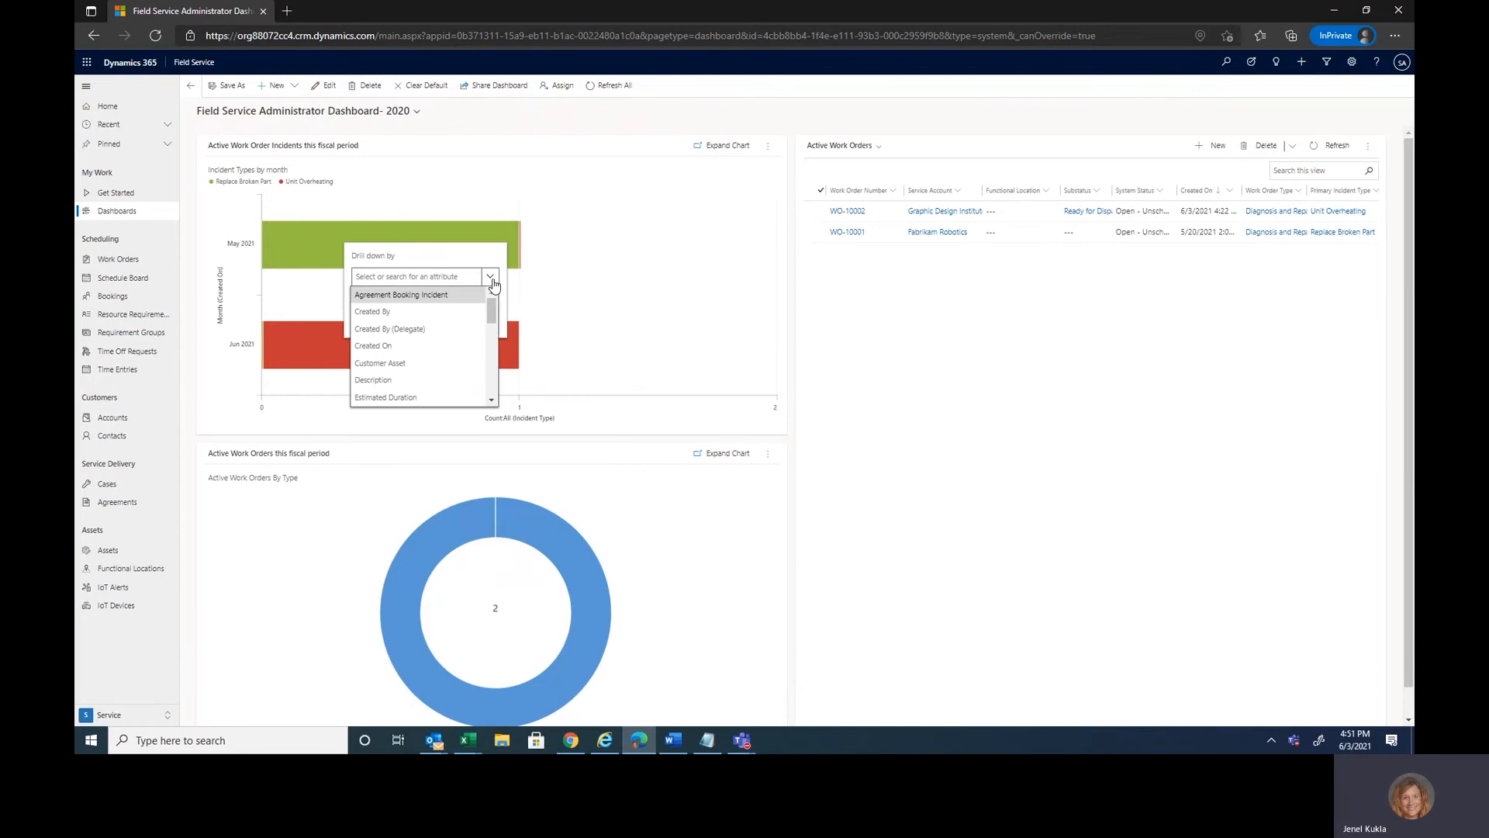
click(432, 315)
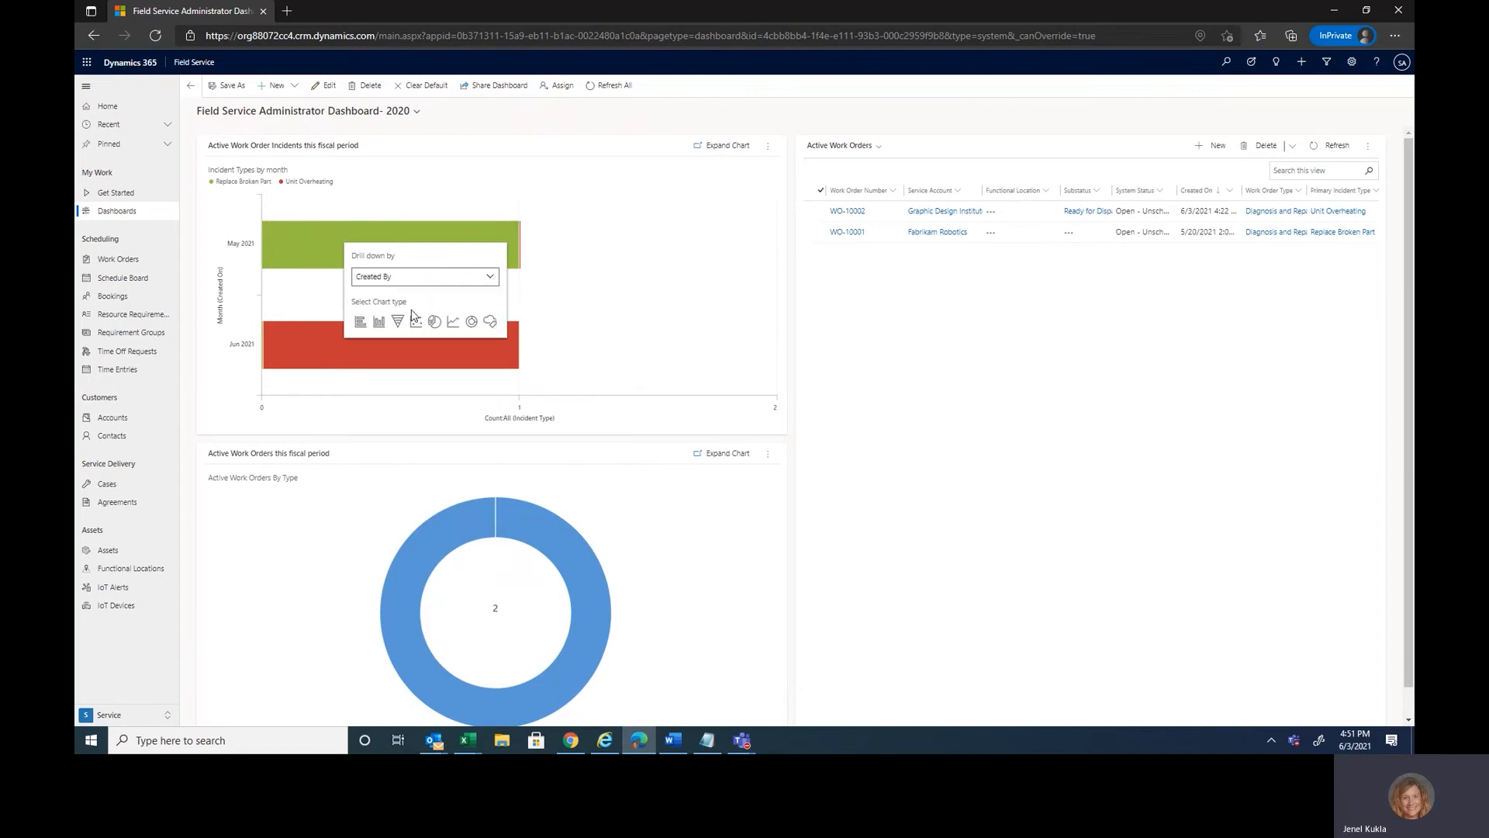
click(362, 324)
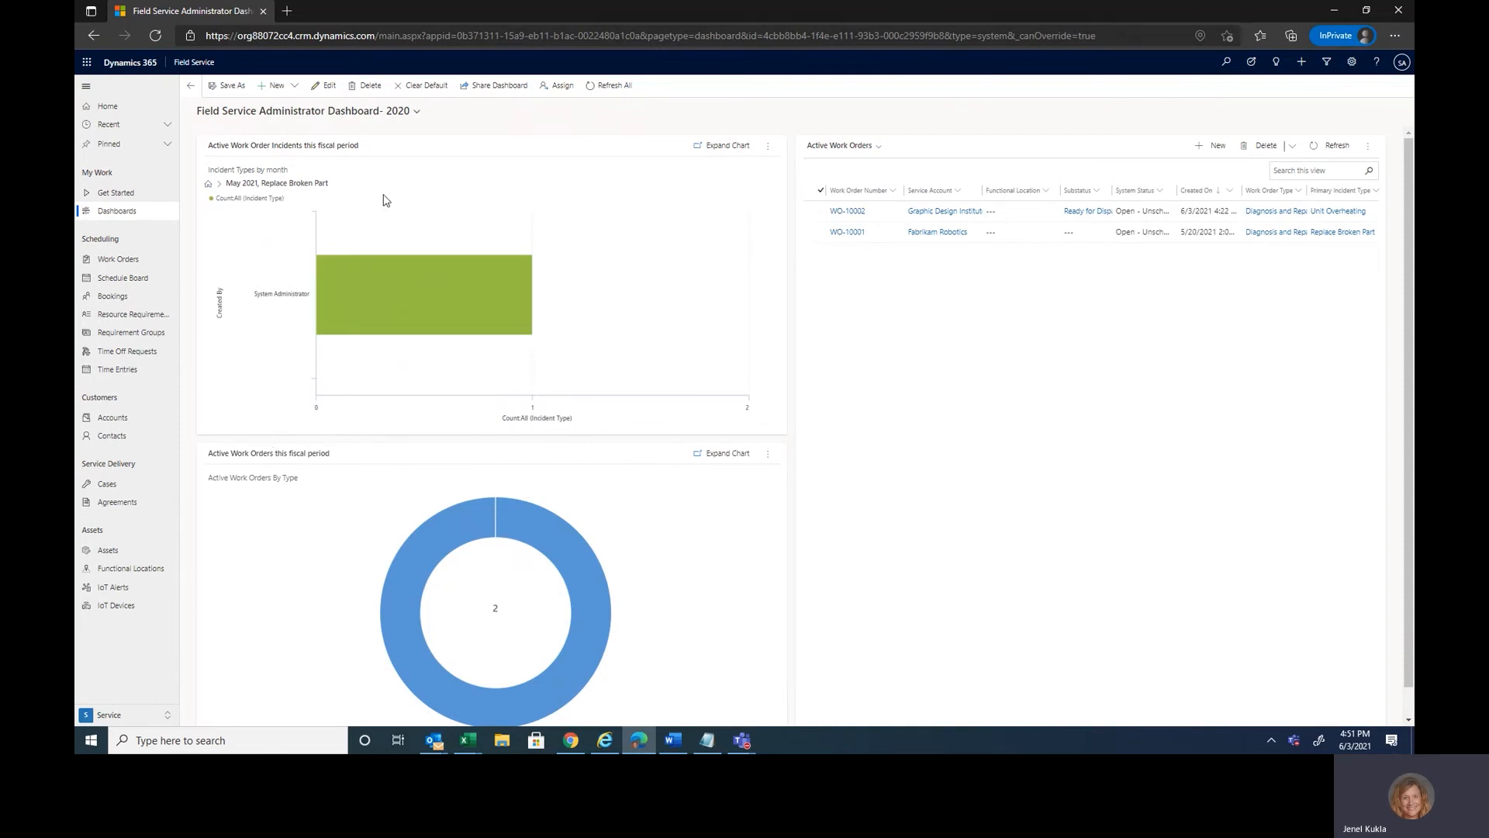
click(210, 187)
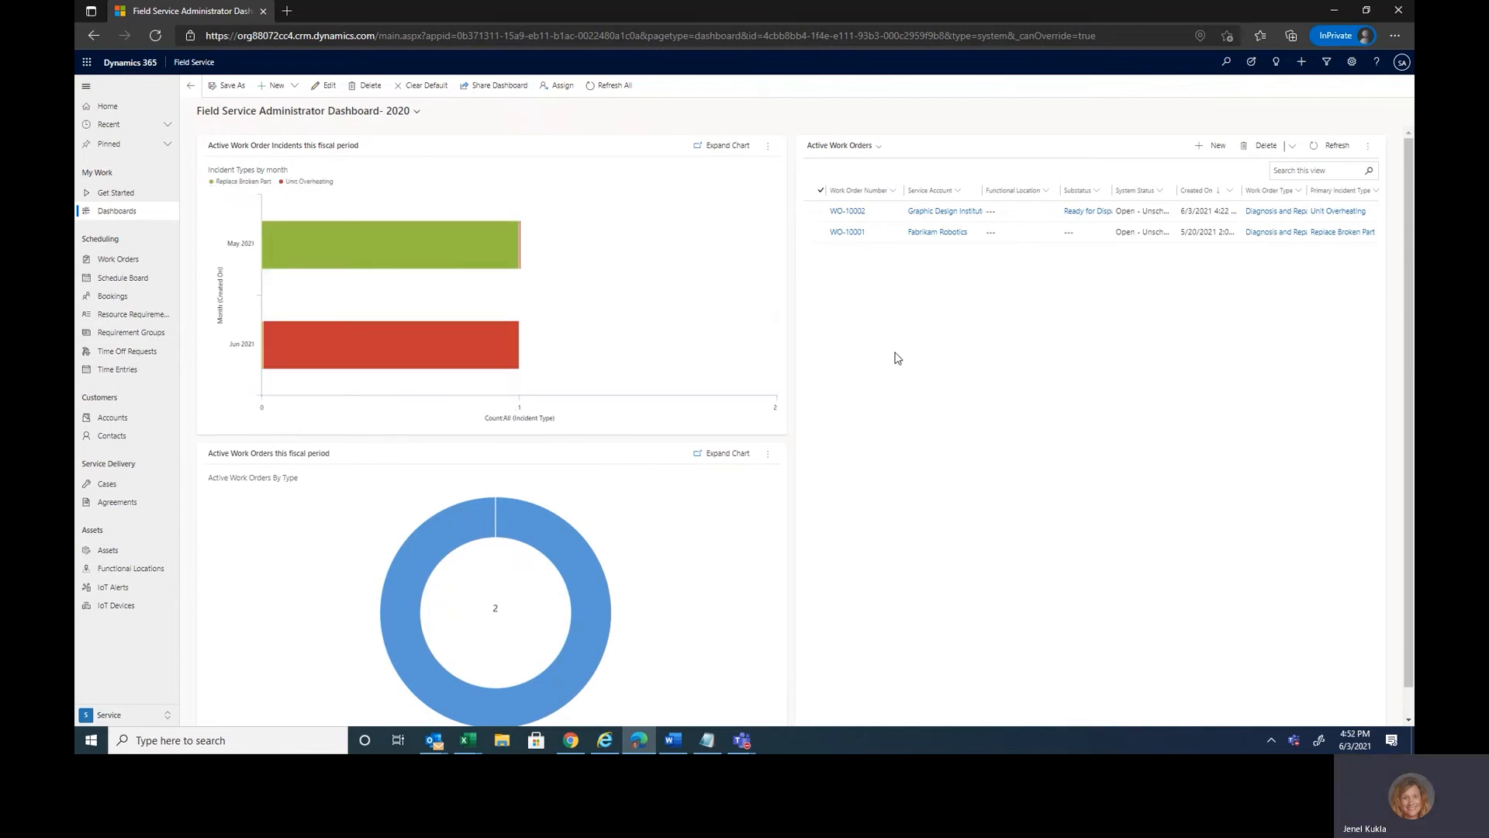
Open the Graphic Design Institute work order from the Active Work Orders list
click(848, 212)
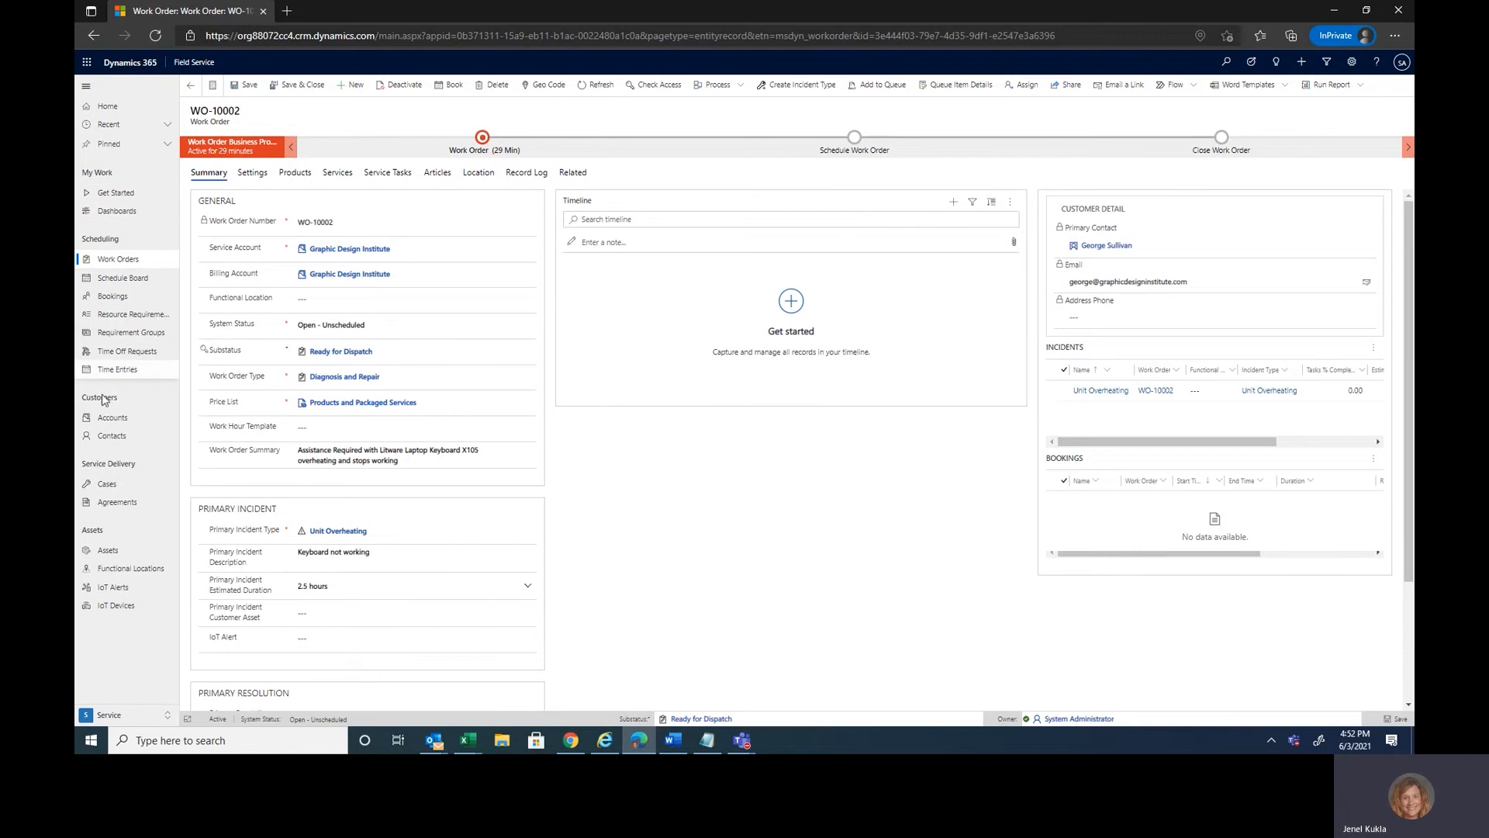
Go to the active cases and start a new case
click(101, 486)
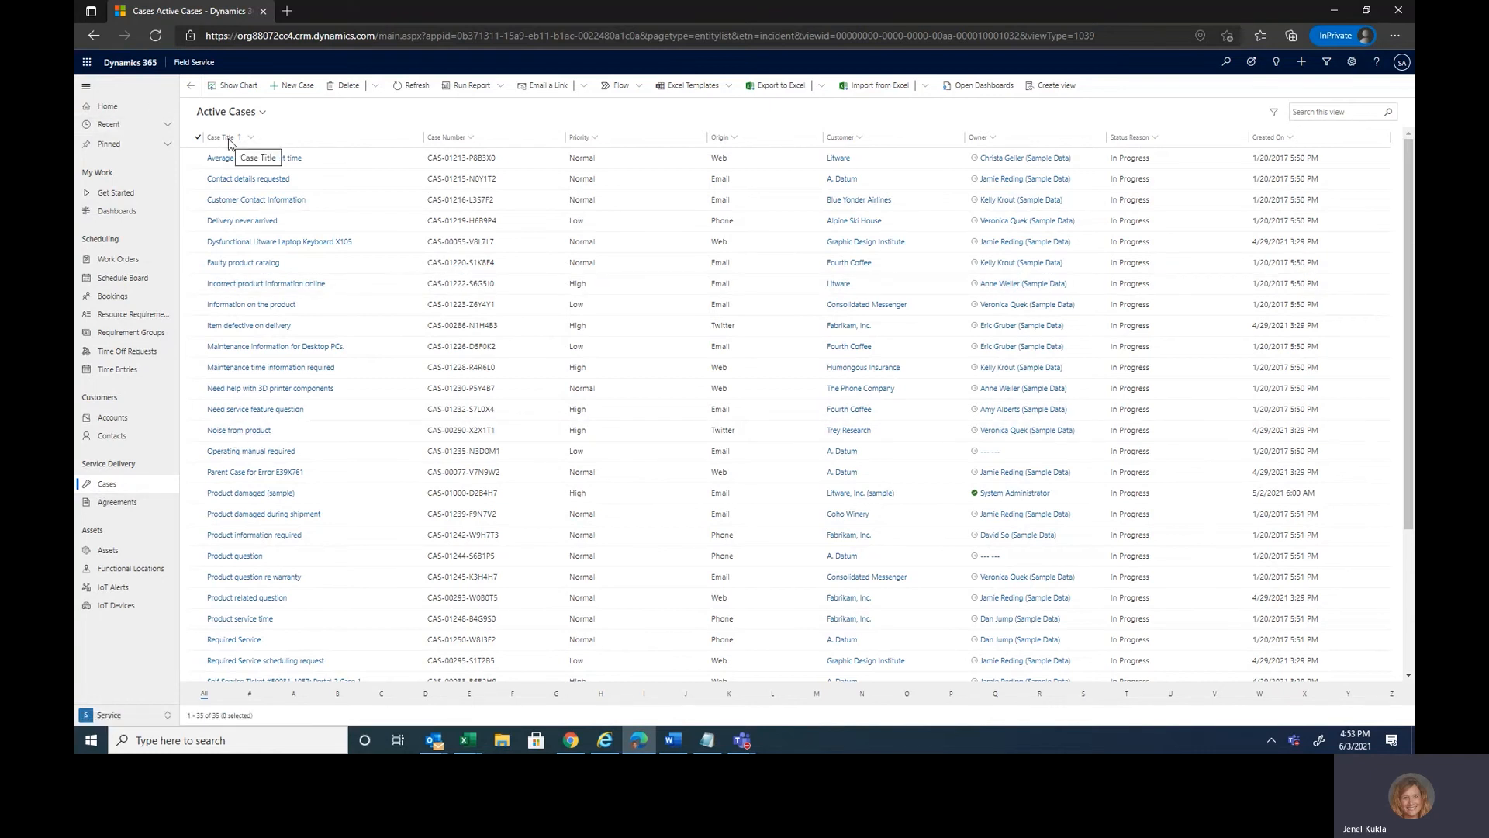
right_click(293, 93)
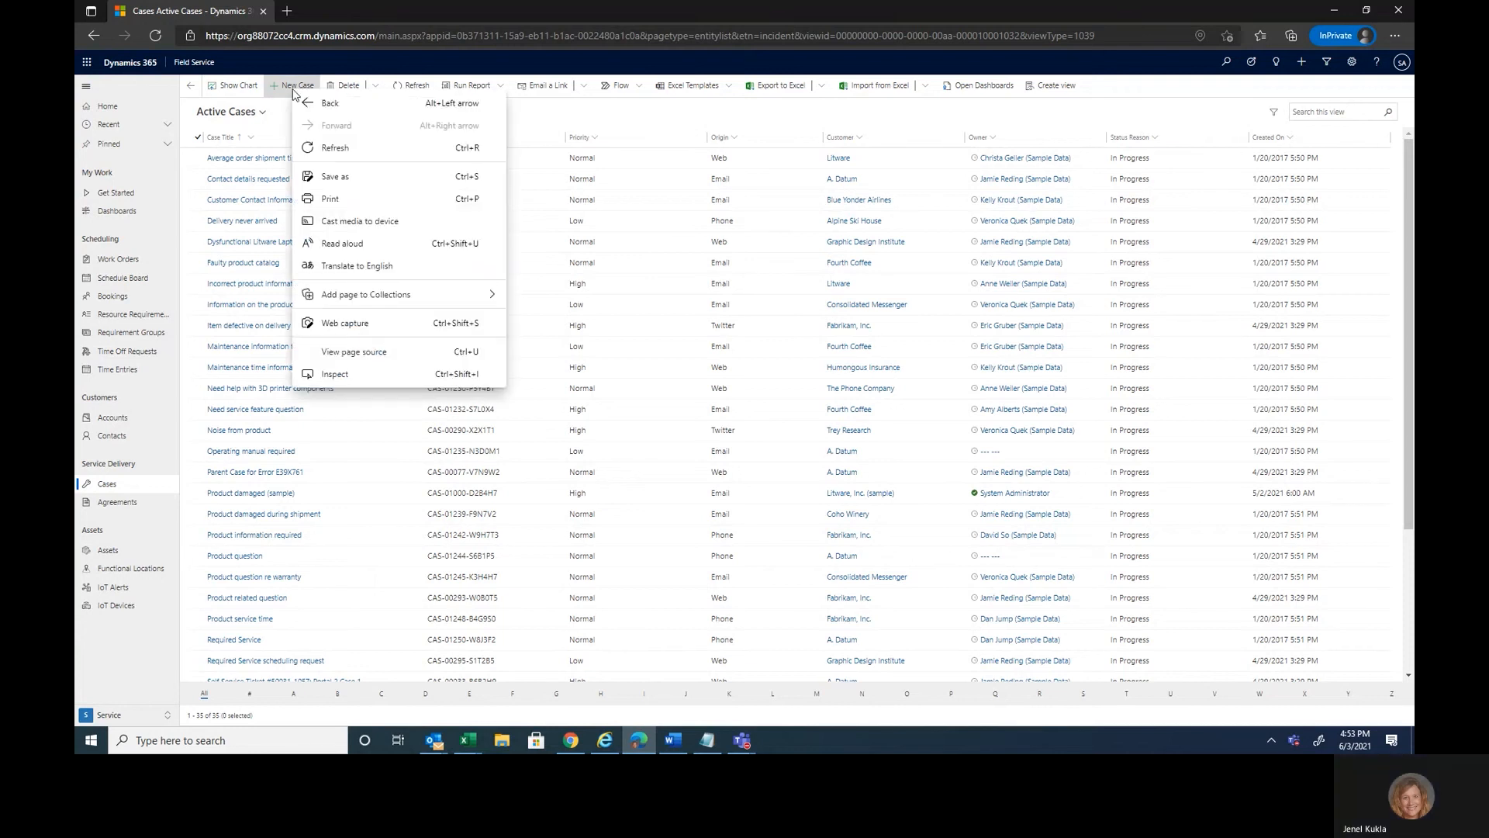
click(281, 87)
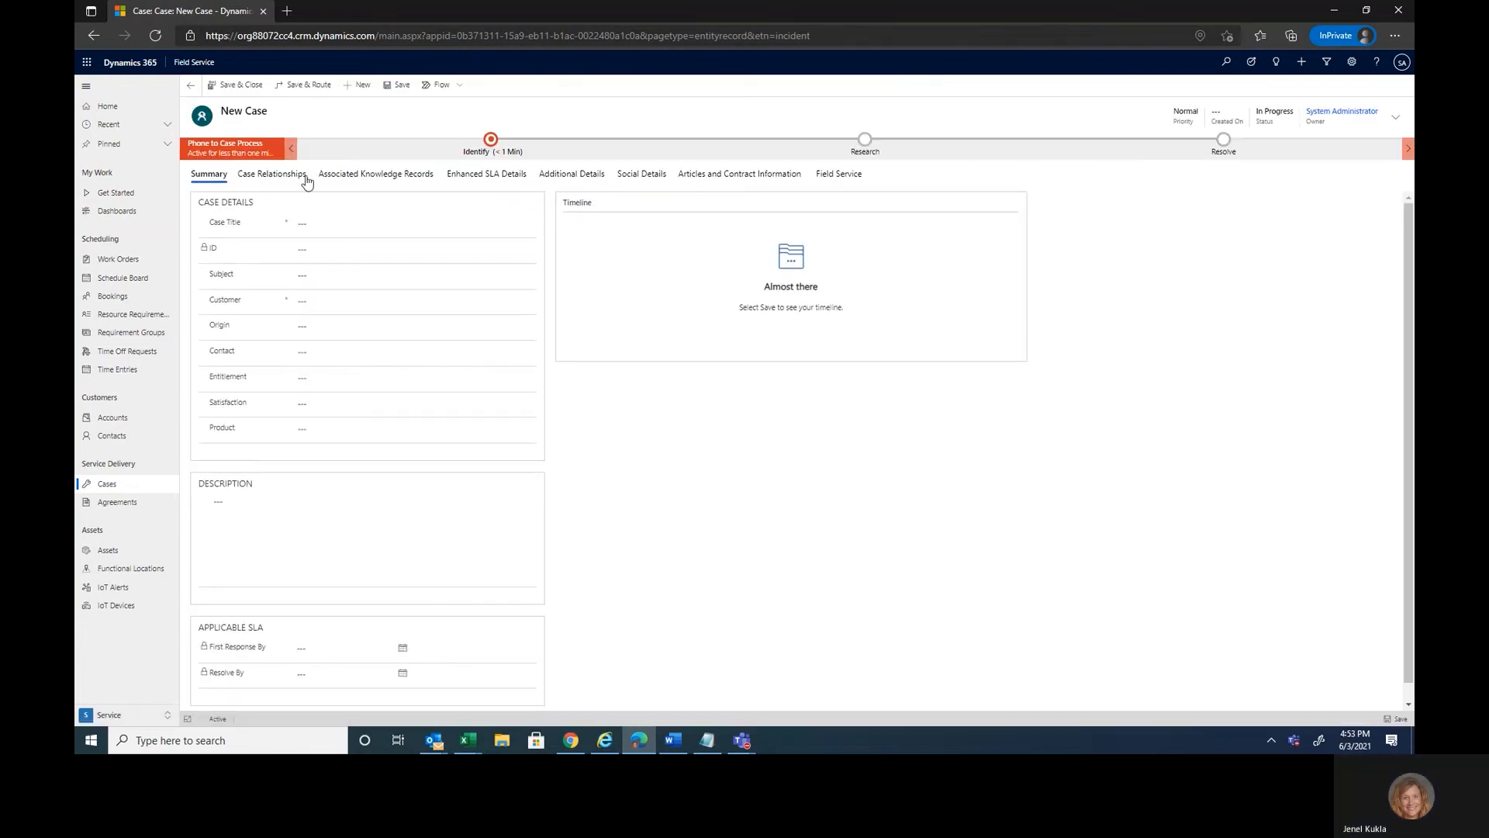
Enter "Machine isn't working" as the case title
right_click(305, 225)
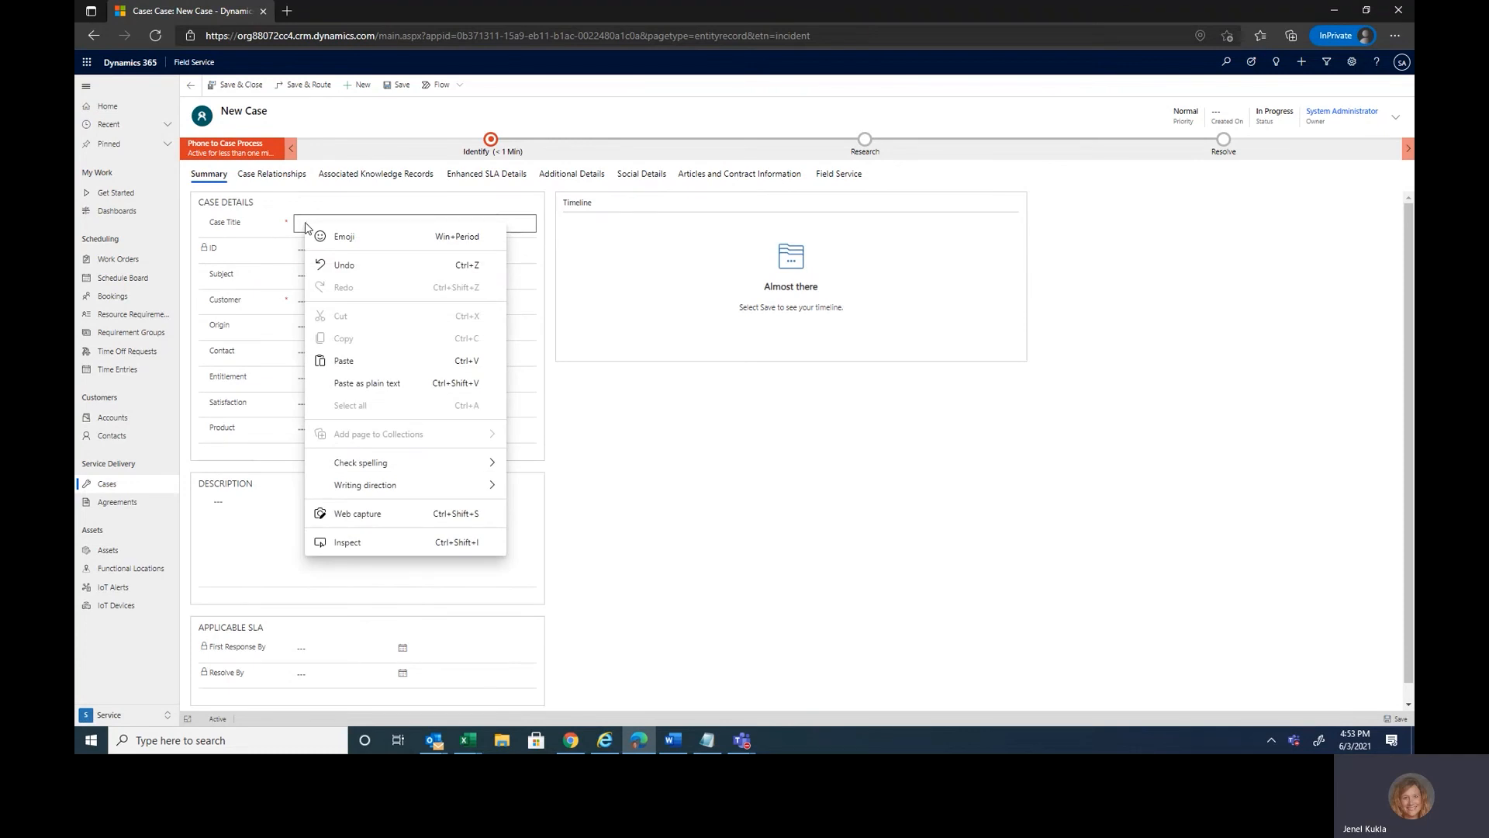
text(Litware Laptop Keyboard X105)
key(ctrl+a)
key(BackSpace)
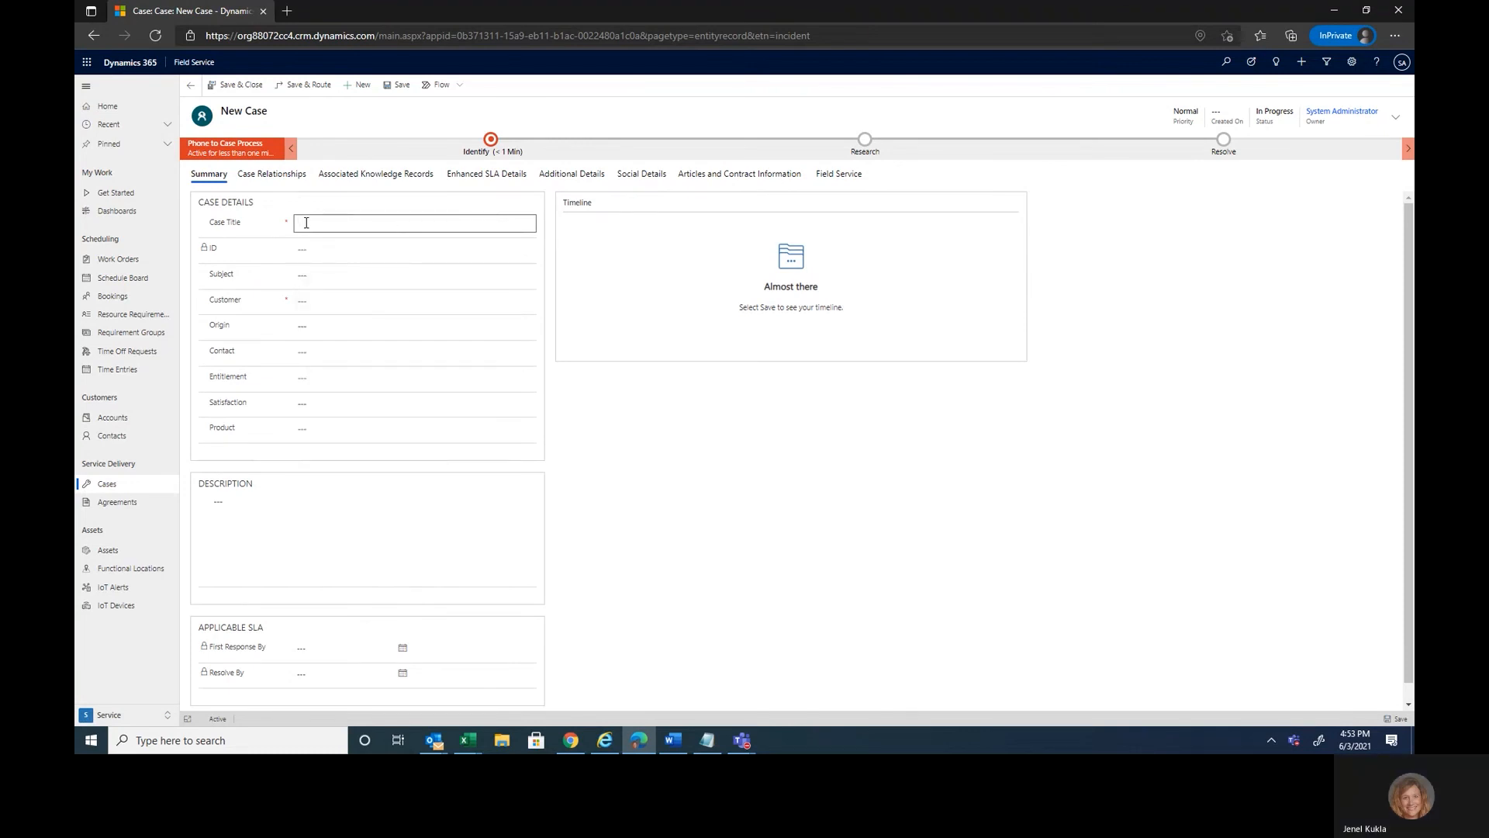
text(machine isn't working)
key(BackSpace)
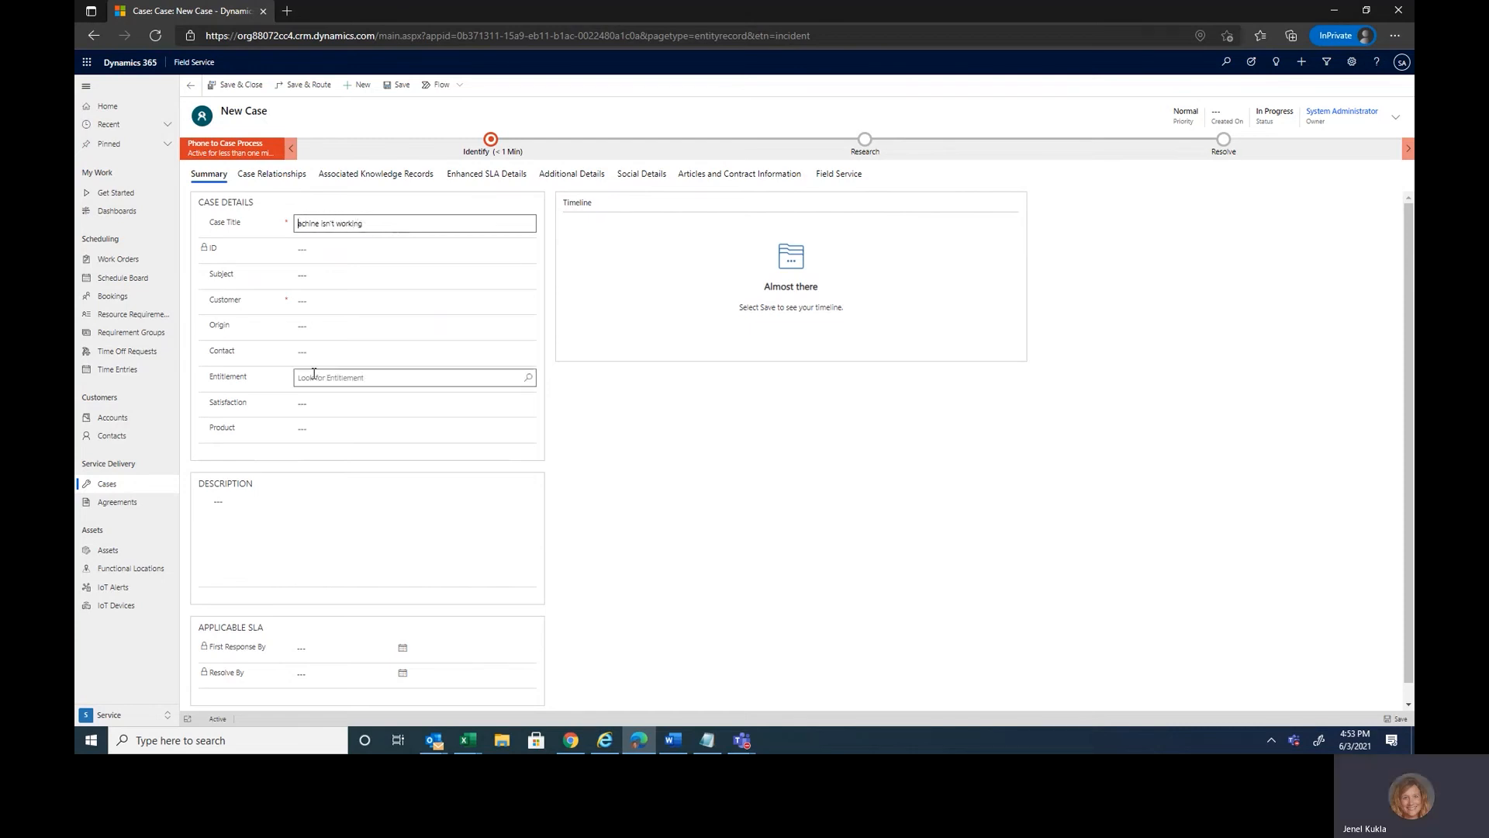
text(M)
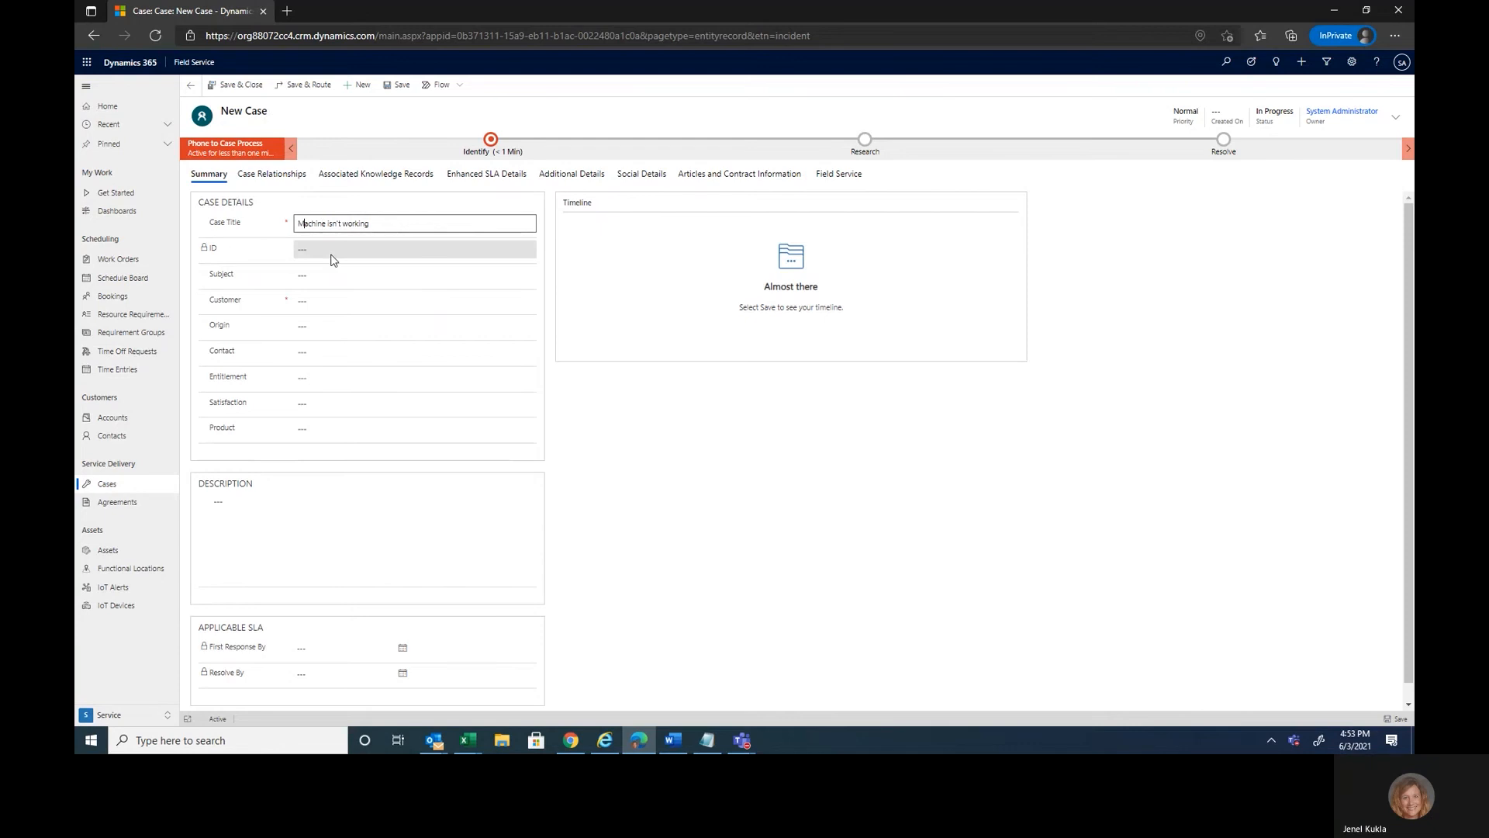
Set the case's subject to Service and its customer to Fabrikam Robotics
click(310, 279)
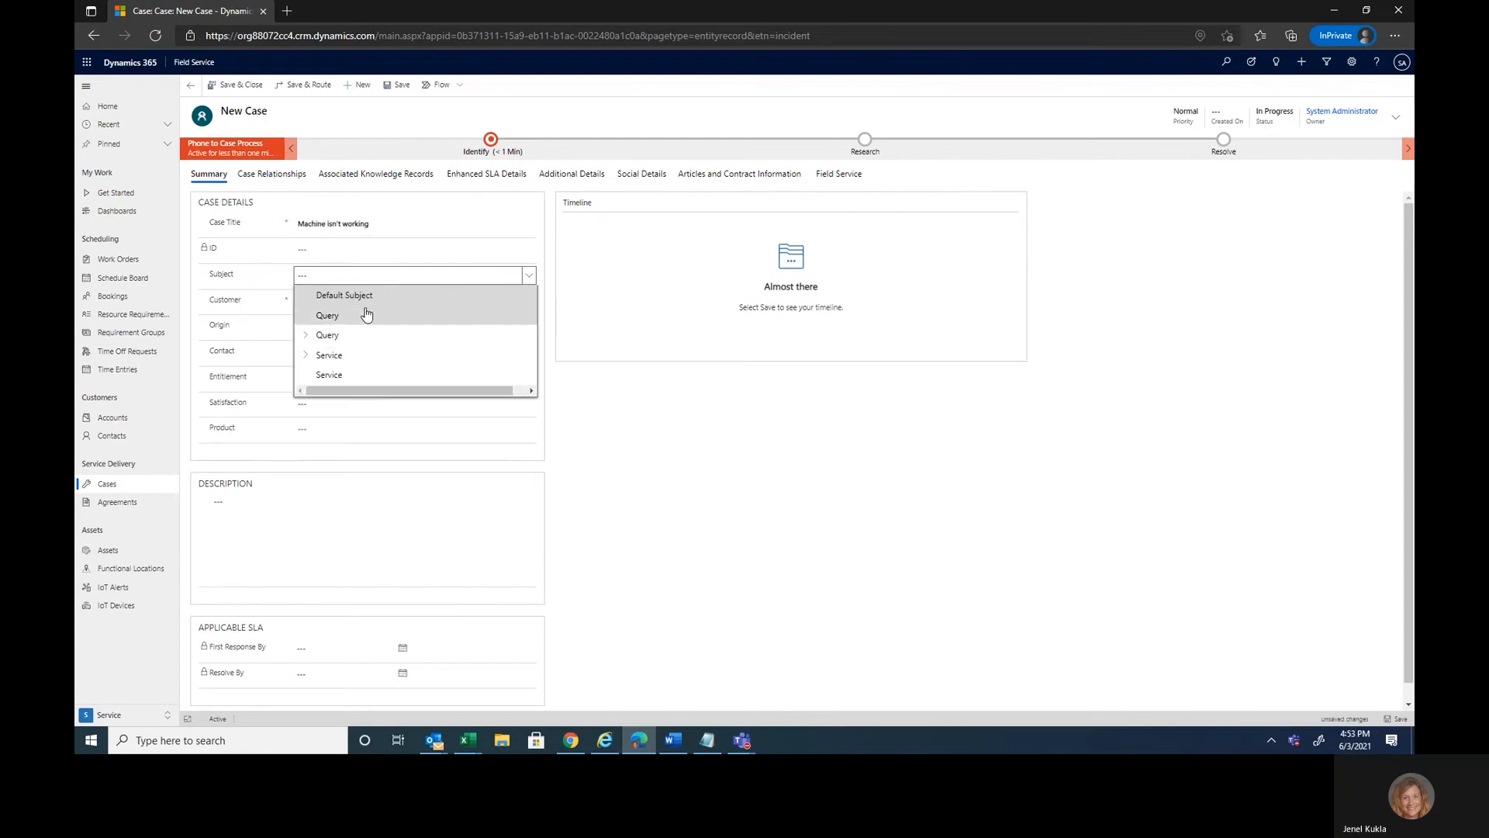
click(346, 362)
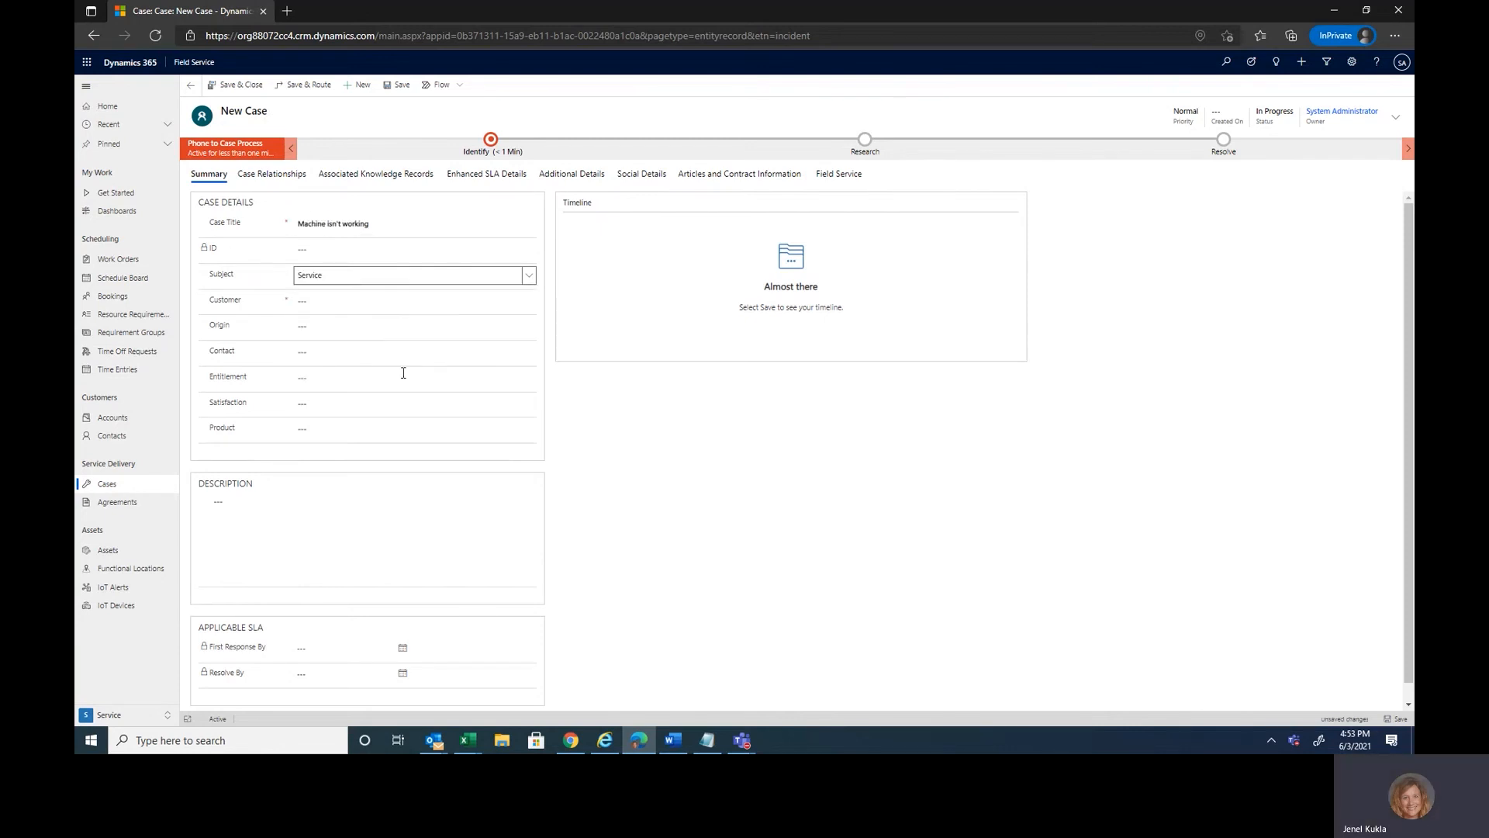
click(332, 300)
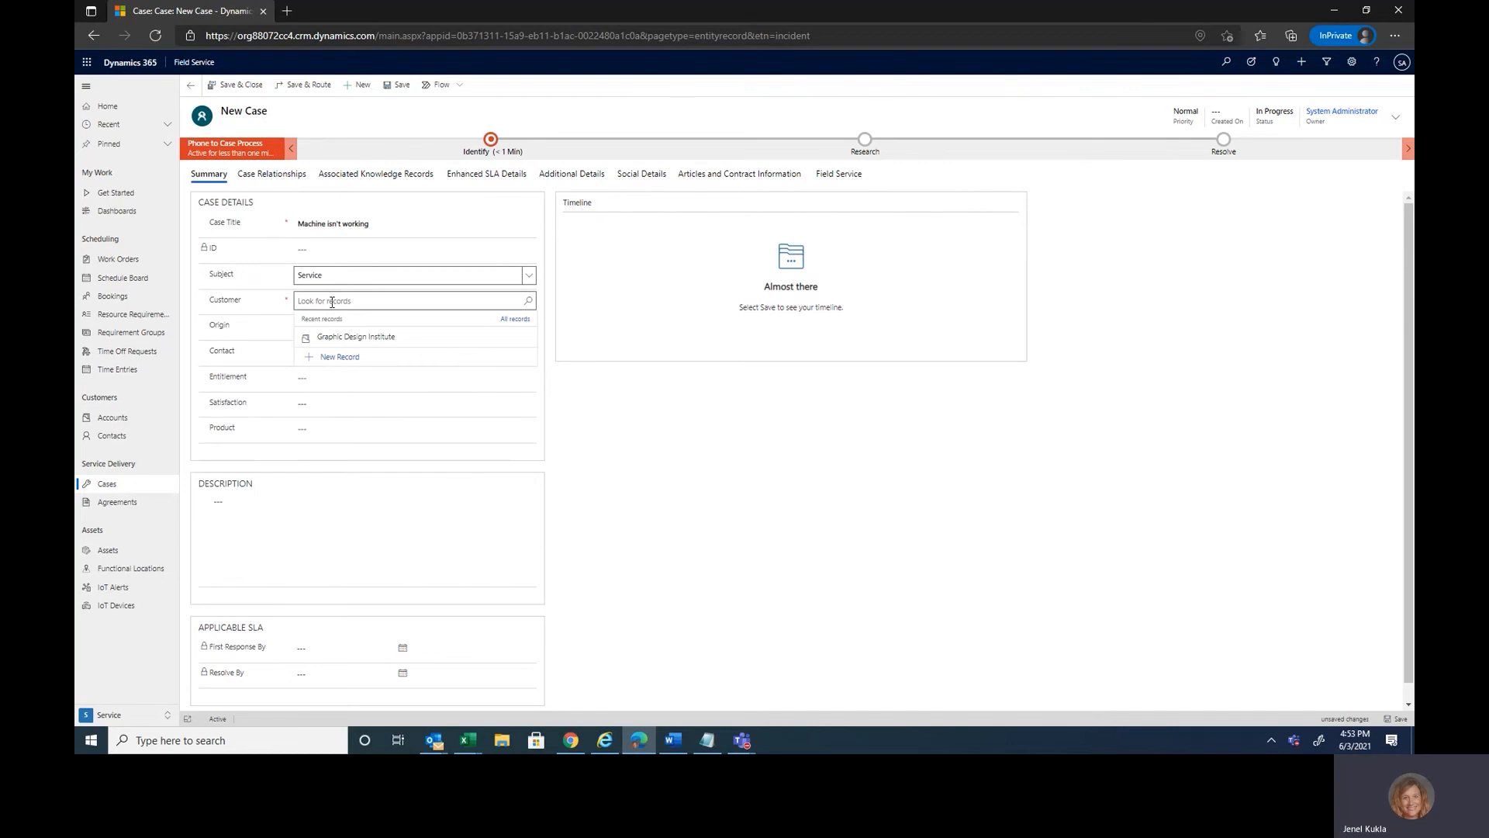
text(Fab)
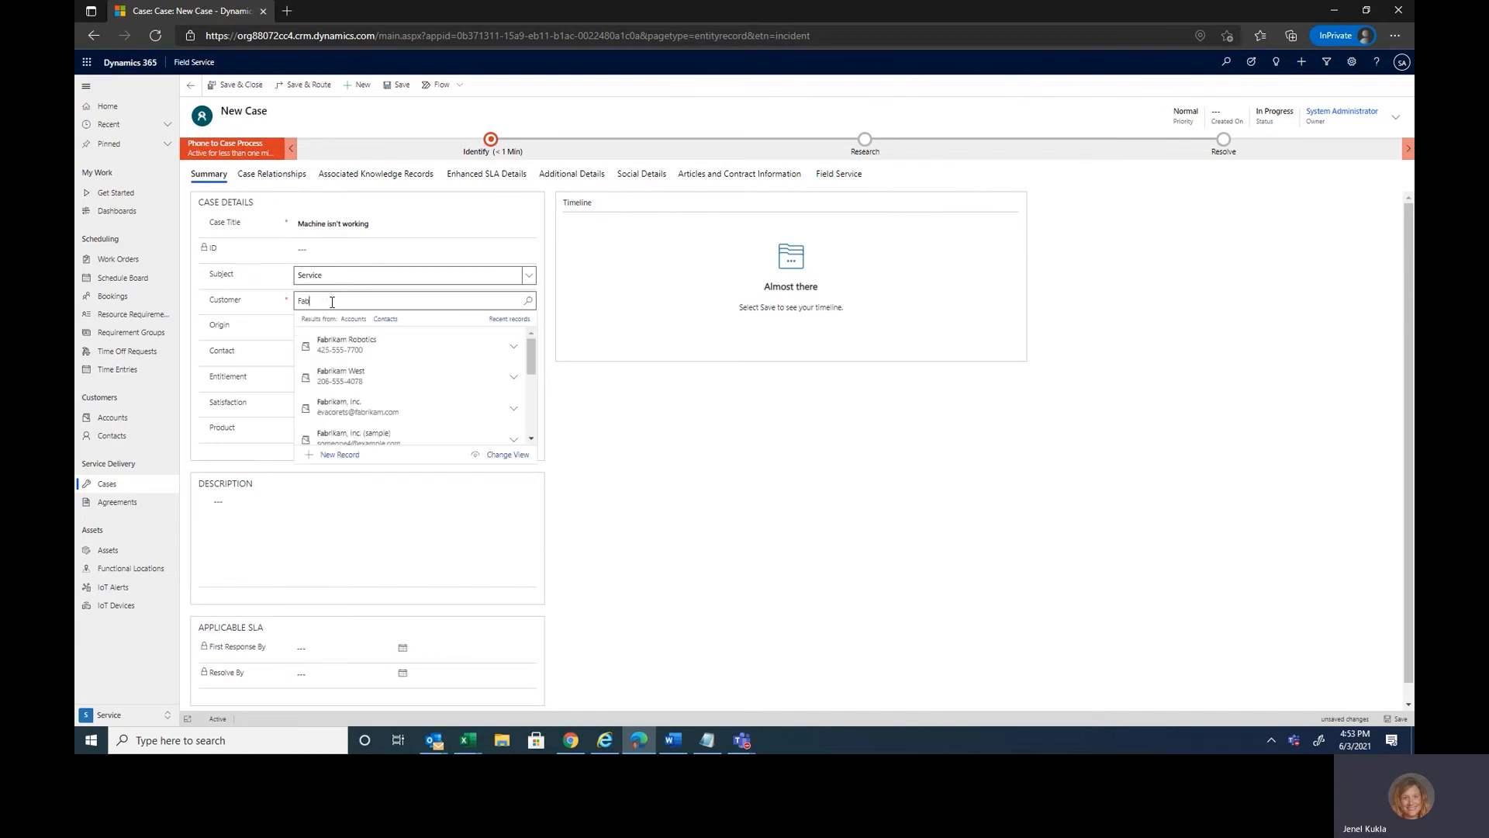
click(342, 345)
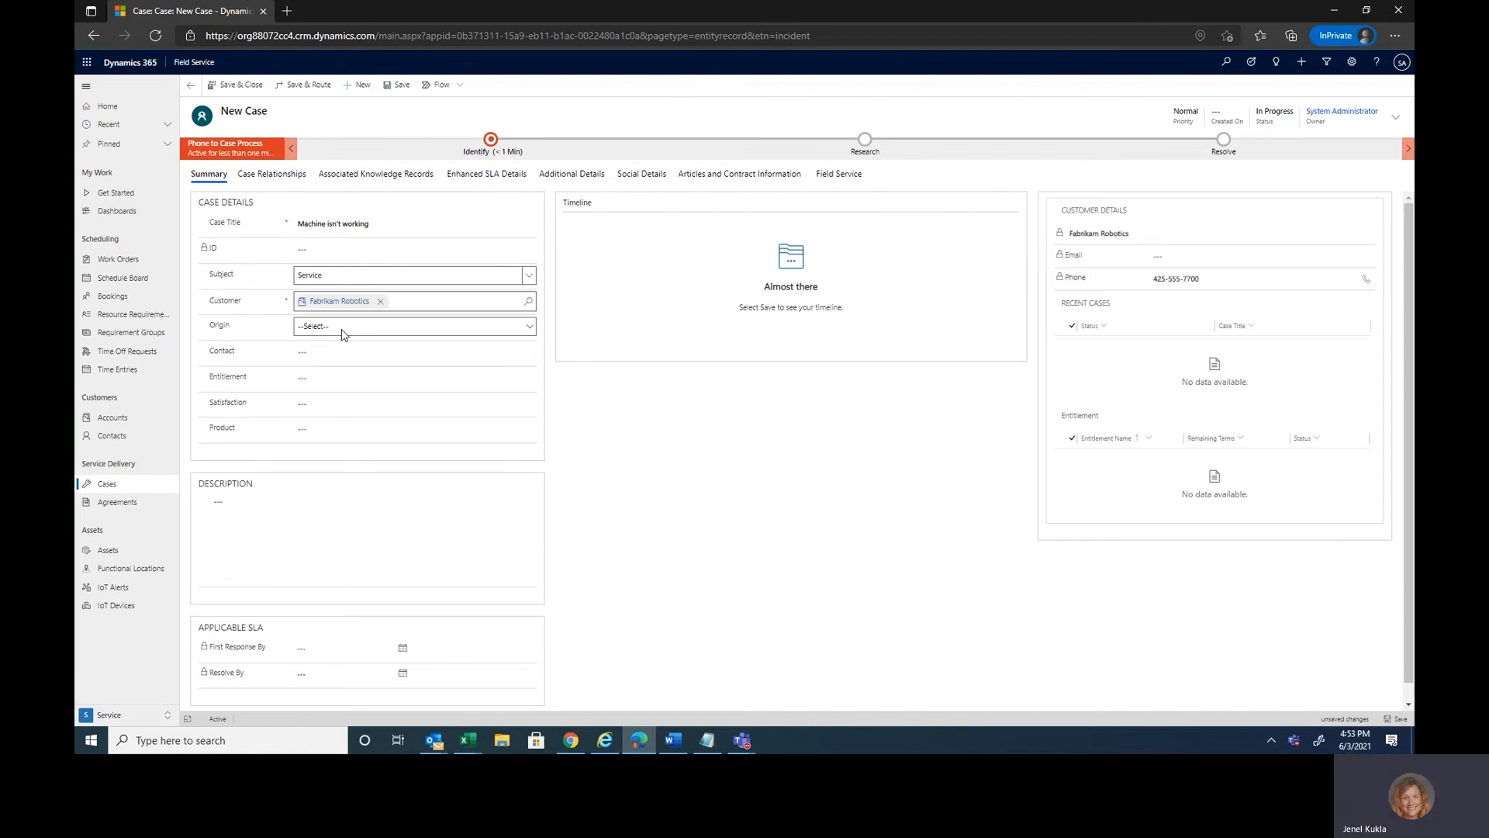
Set the case origin to Phone and choose the contact listed for Fabrikam Robotics
click(344, 334)
click(335, 360)
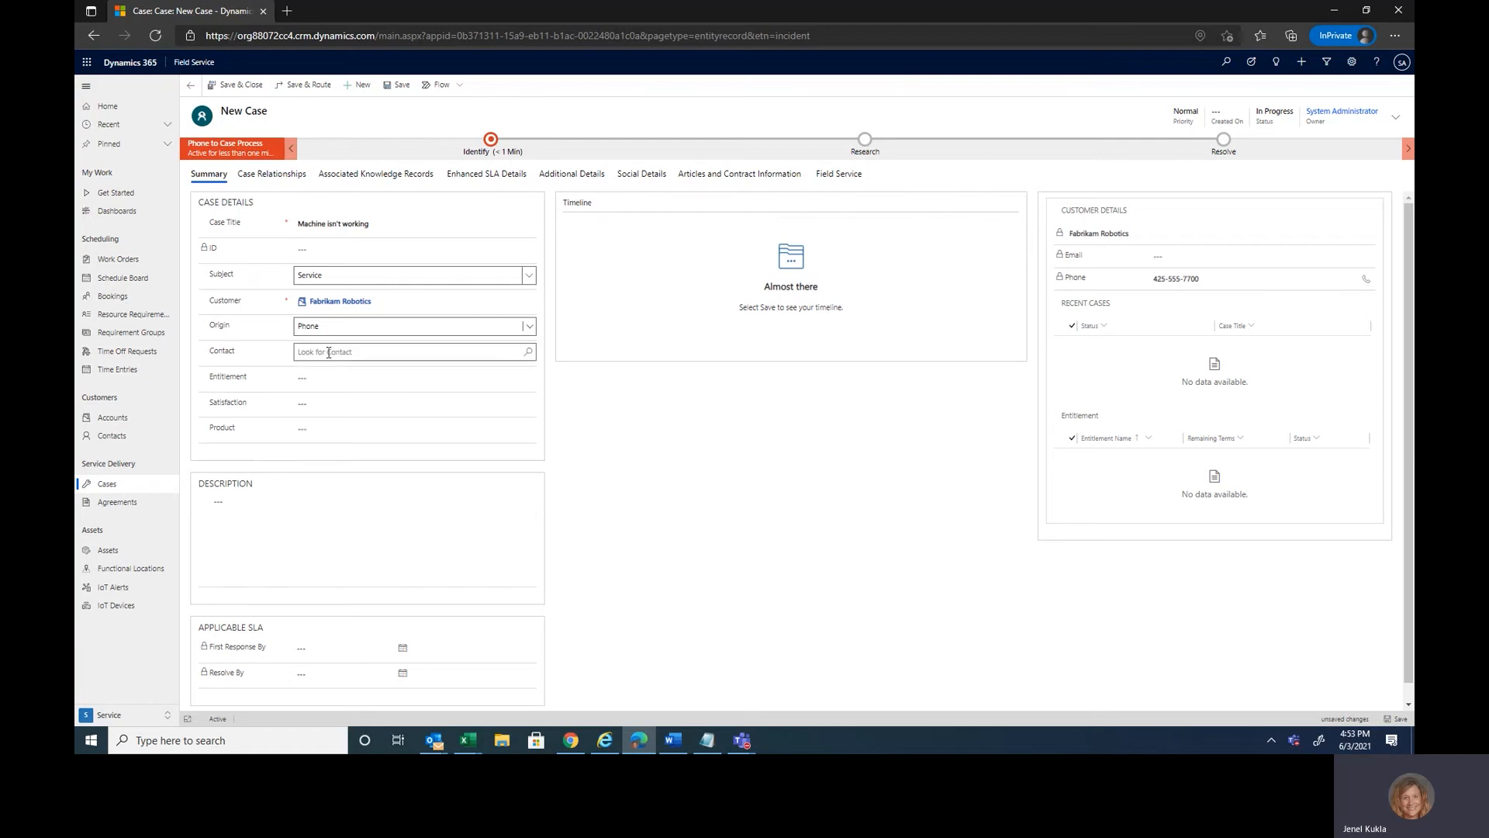
click(329, 353)
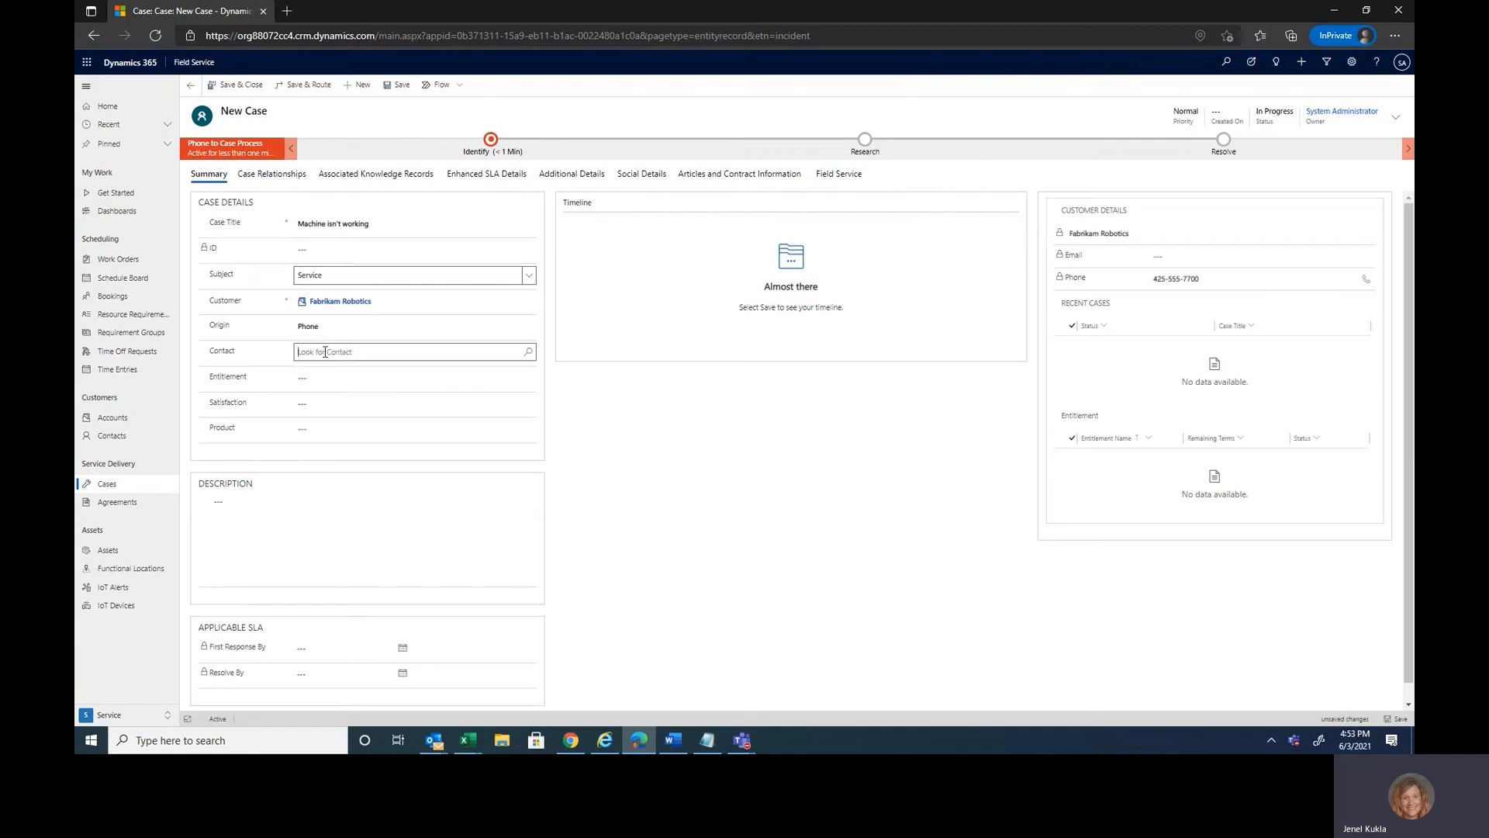
click(531, 353)
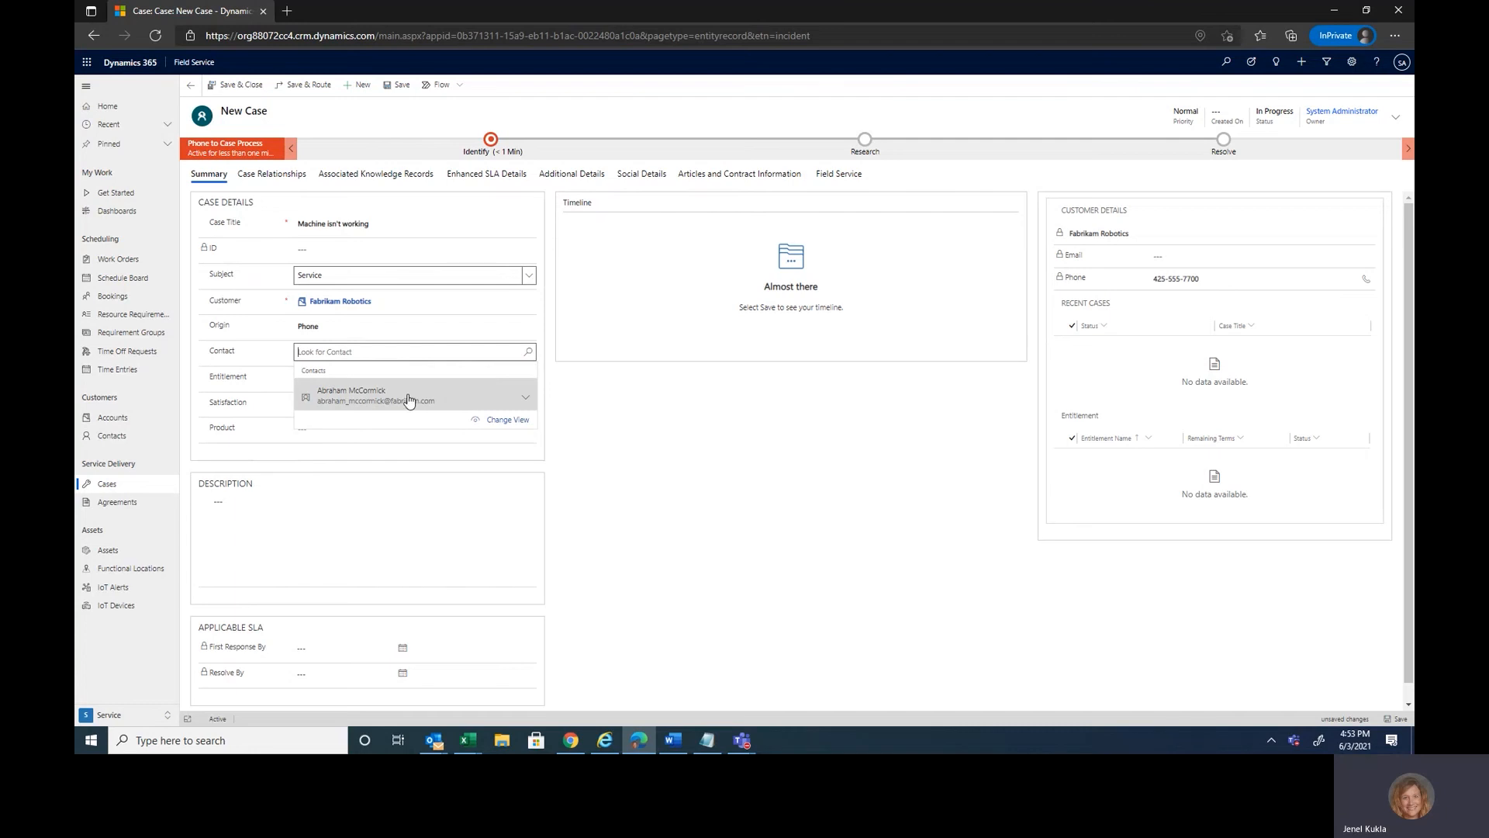
click(409, 397)
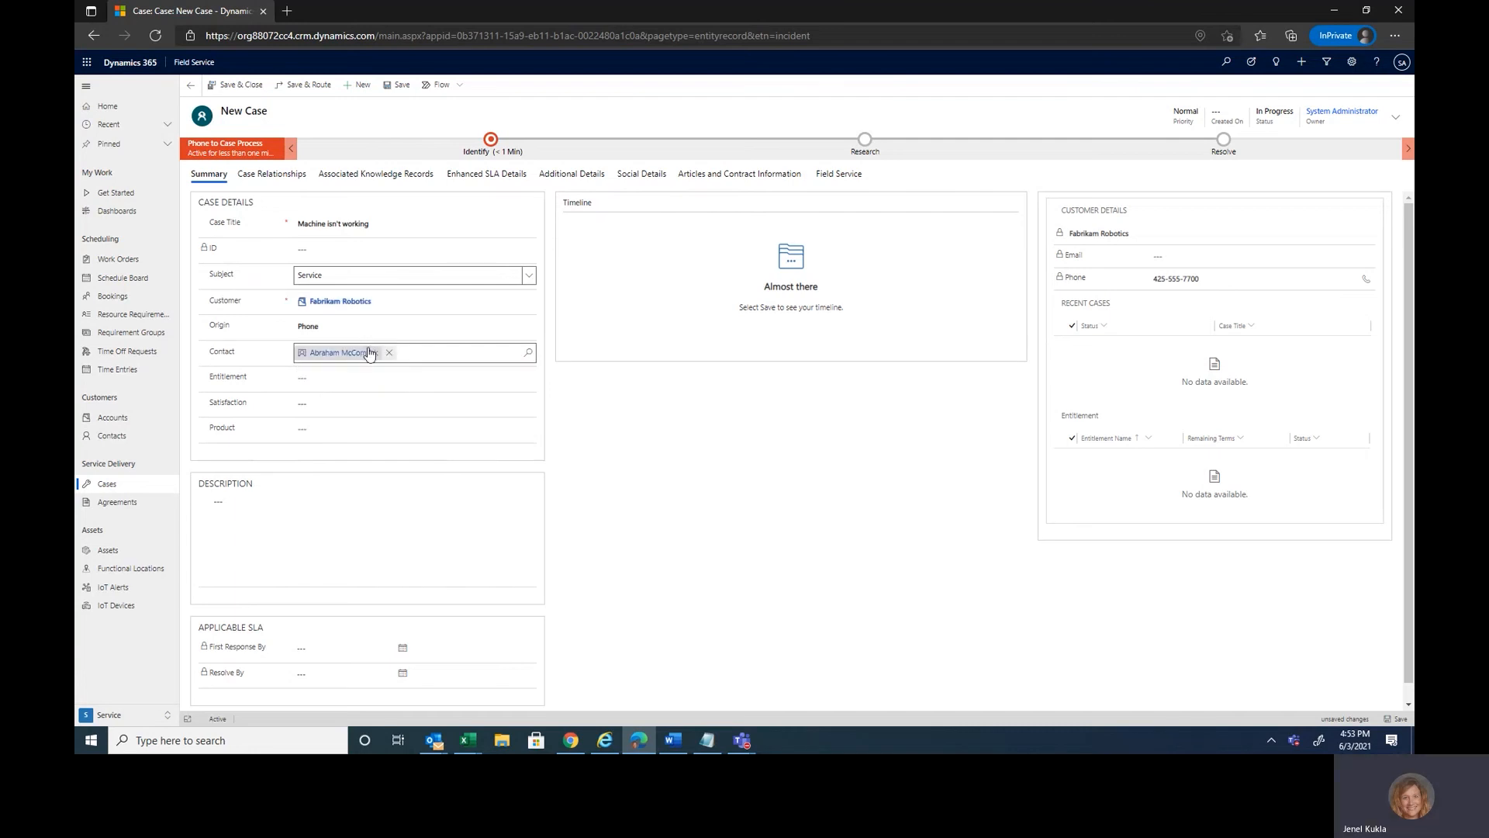
click(341, 378)
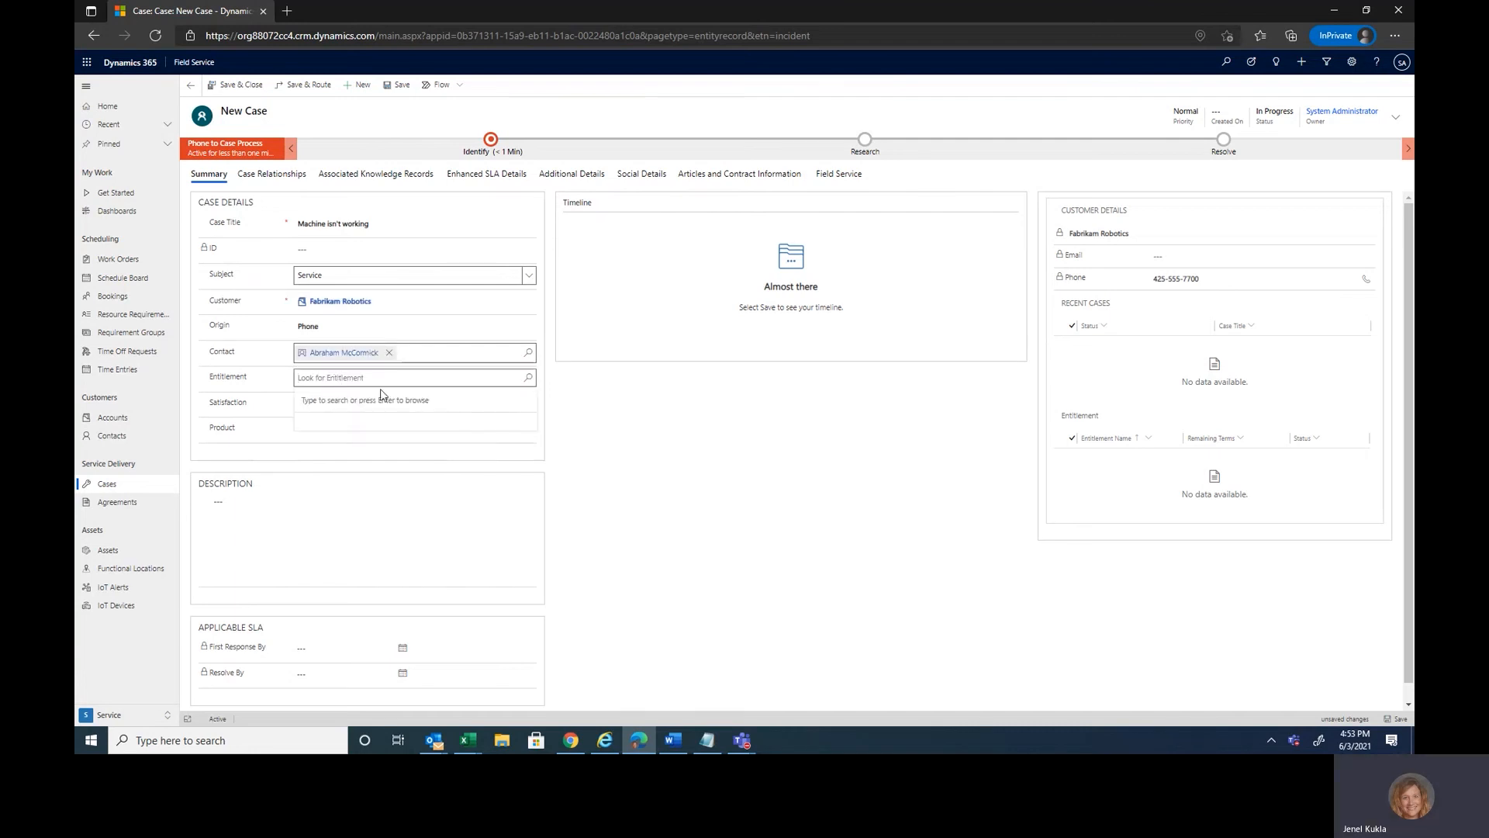
click(528, 378)
click(583, 426)
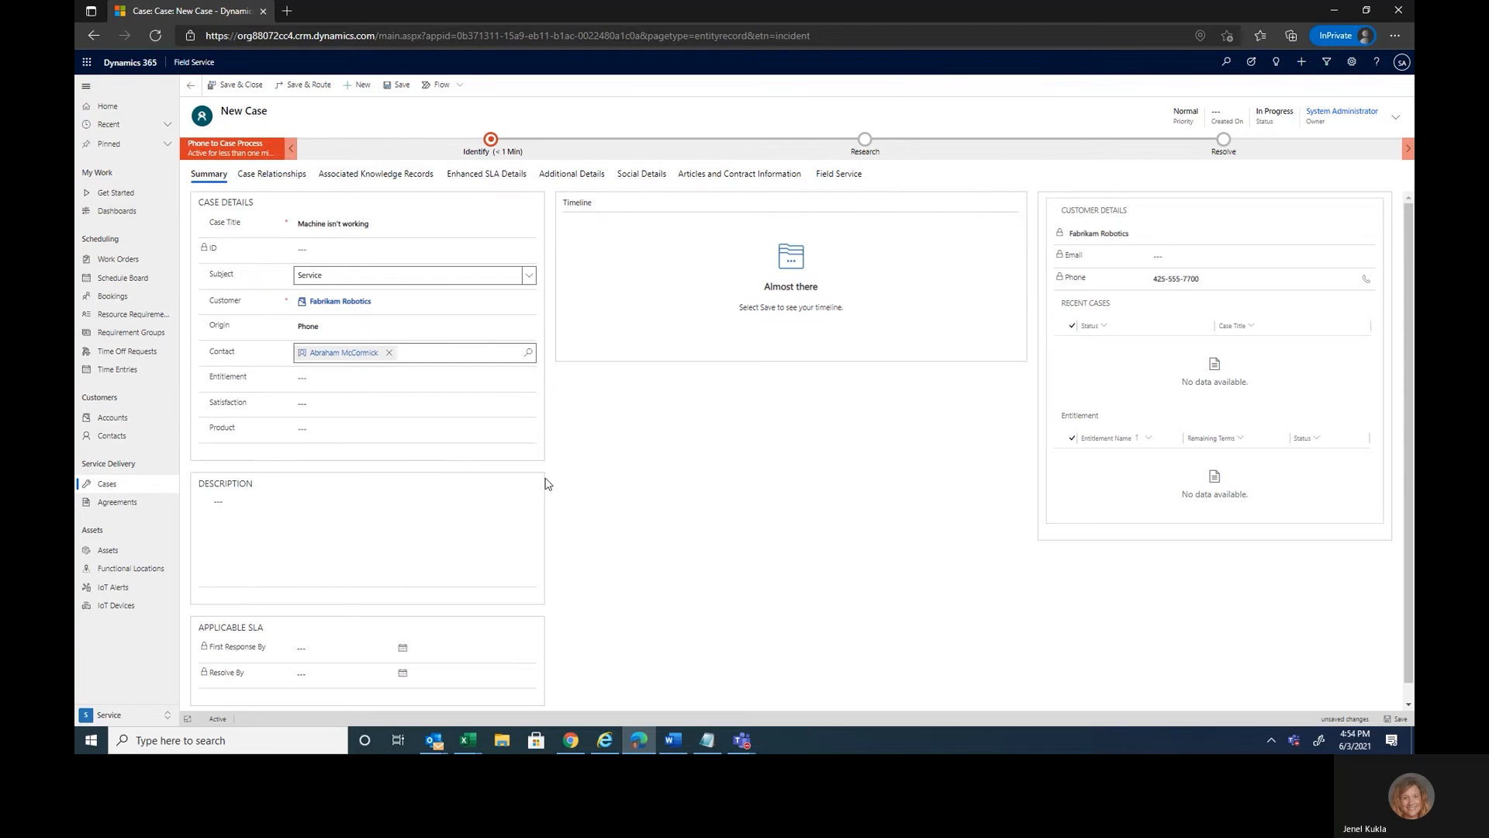
Set the case's product to ArmBand 100 from the full product list
click(340, 428)
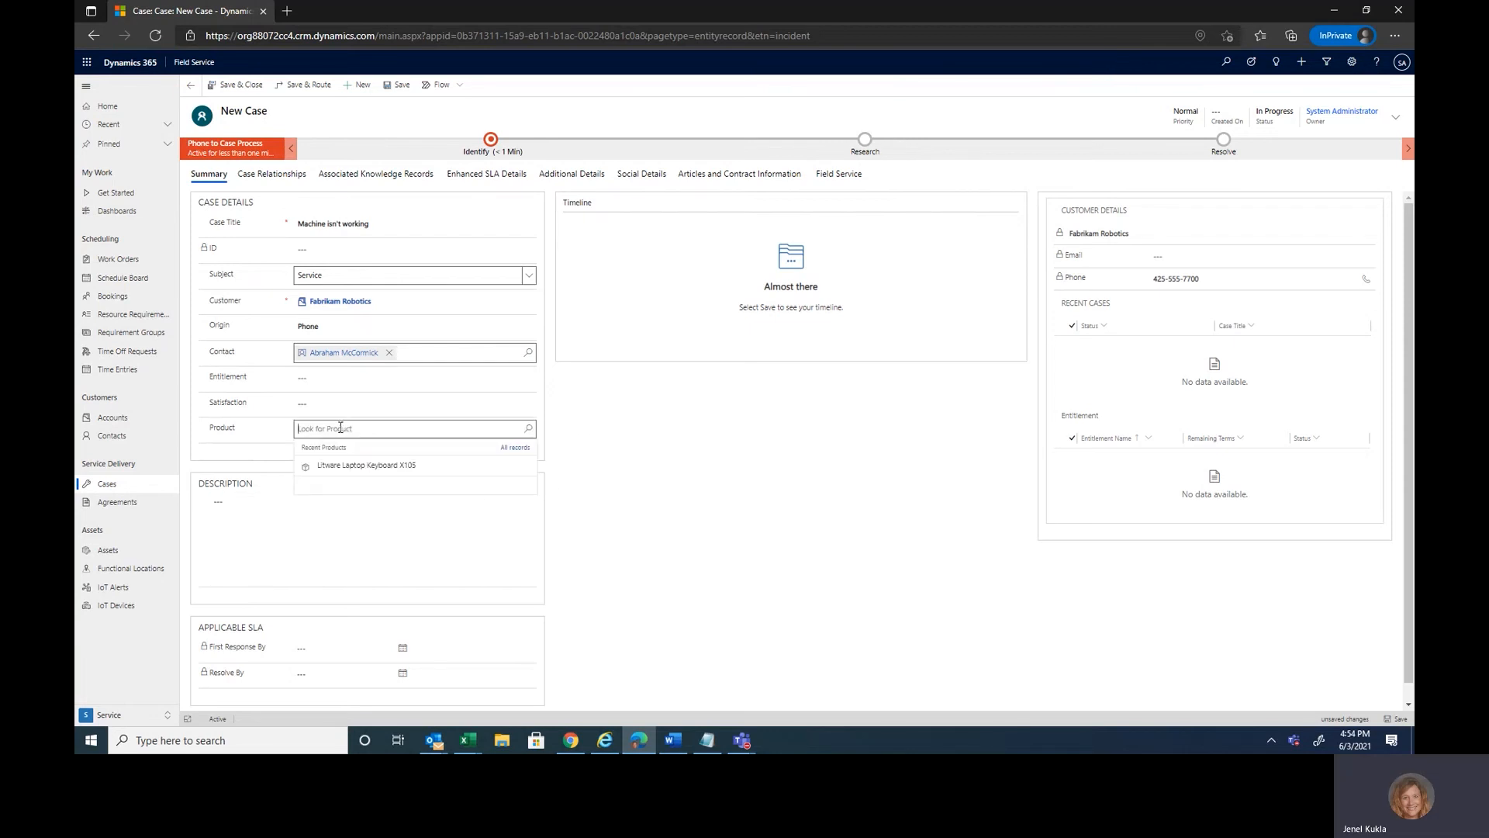
click(527, 429)
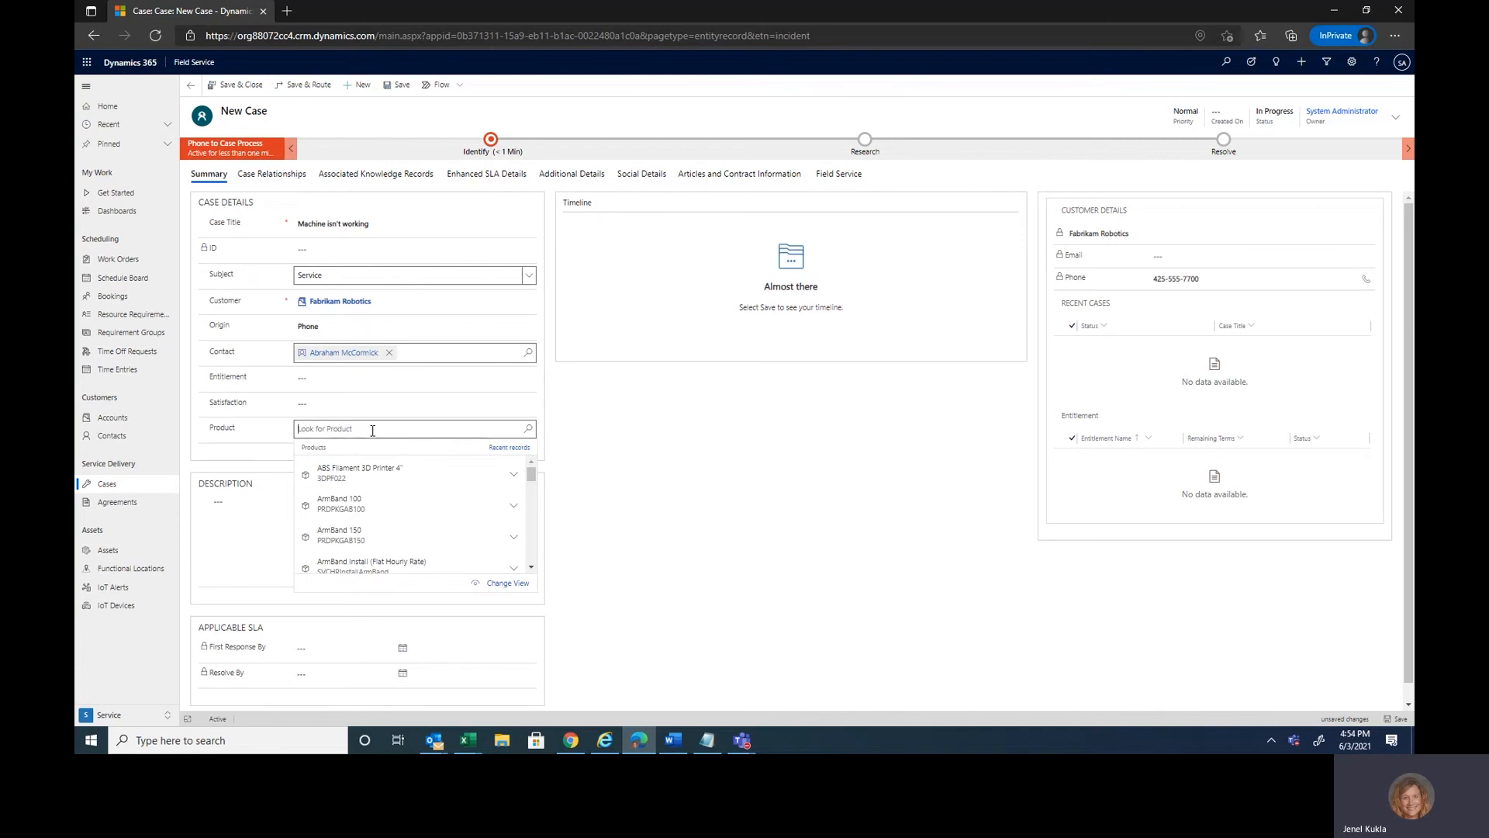
click(364, 501)
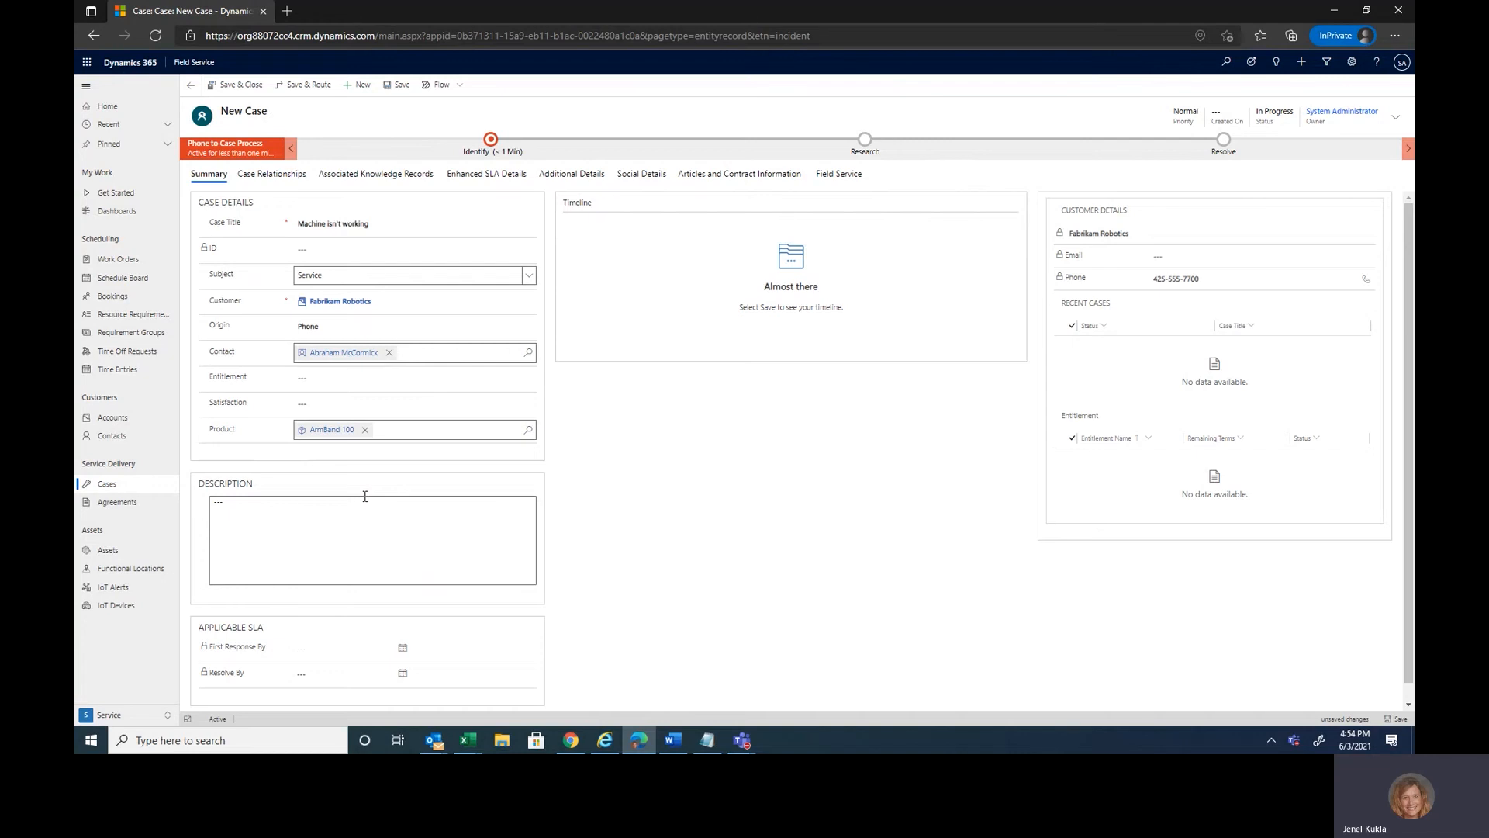
Enter the contact's first name followed by "reported machine is working, believes it is the Armband." as the case description, and copy that text
click(293, 511)
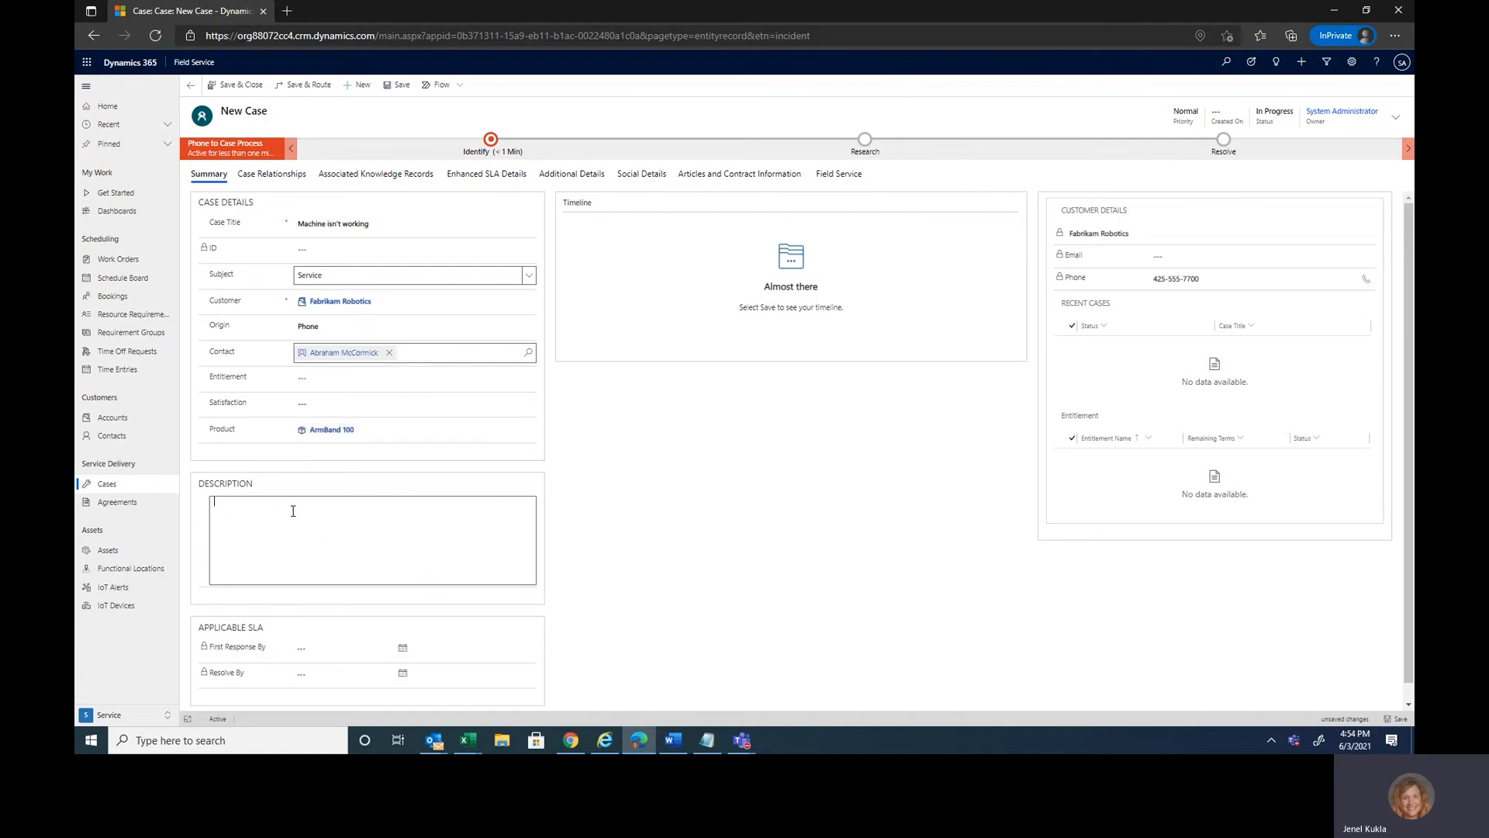
text(Abraham )
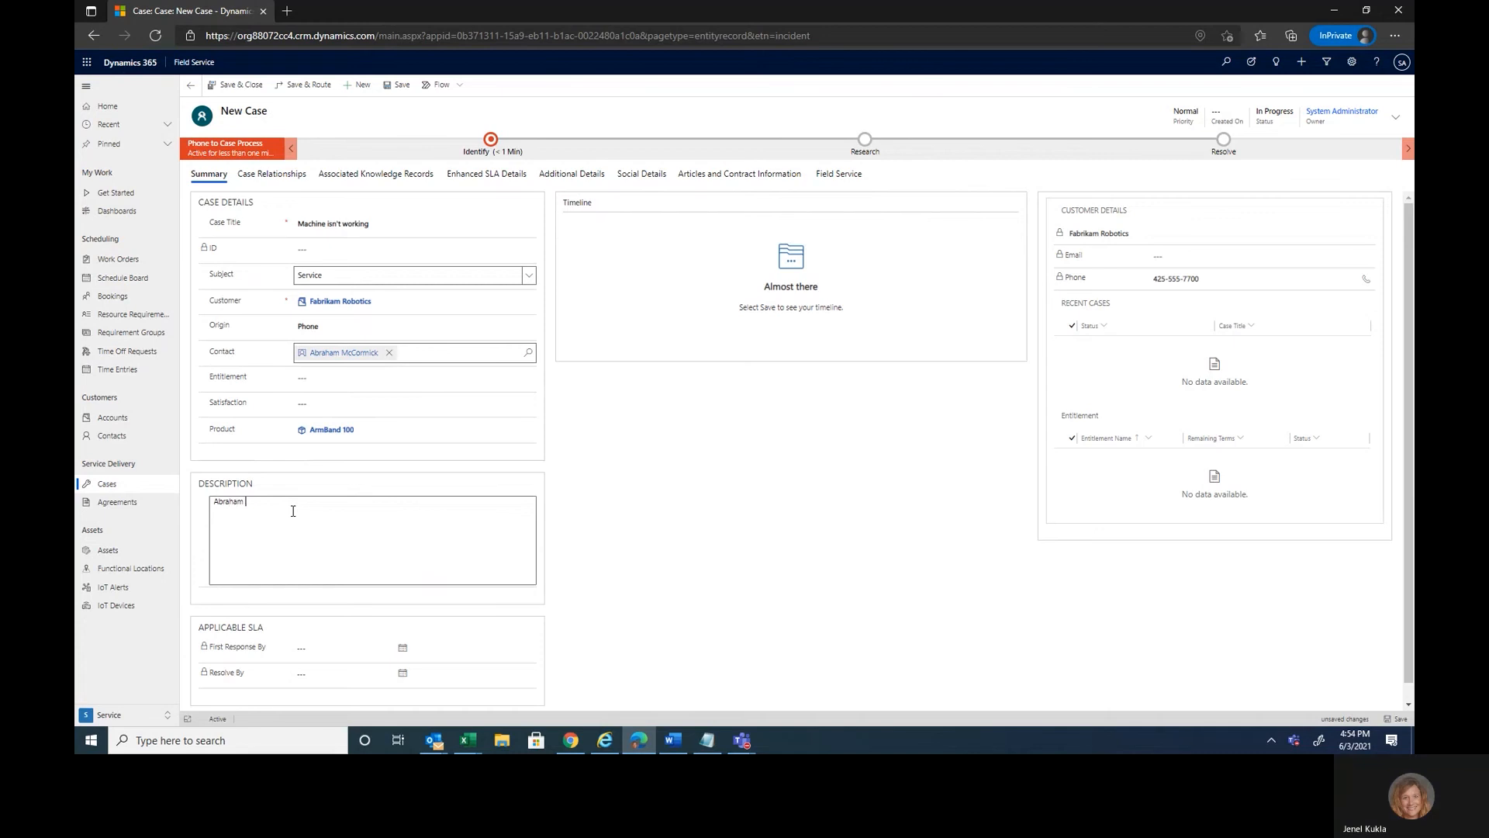
text(reported machin)
text(e is)
text( working )
text(believe)
text(s it is the)
text( Armna)
text(band)
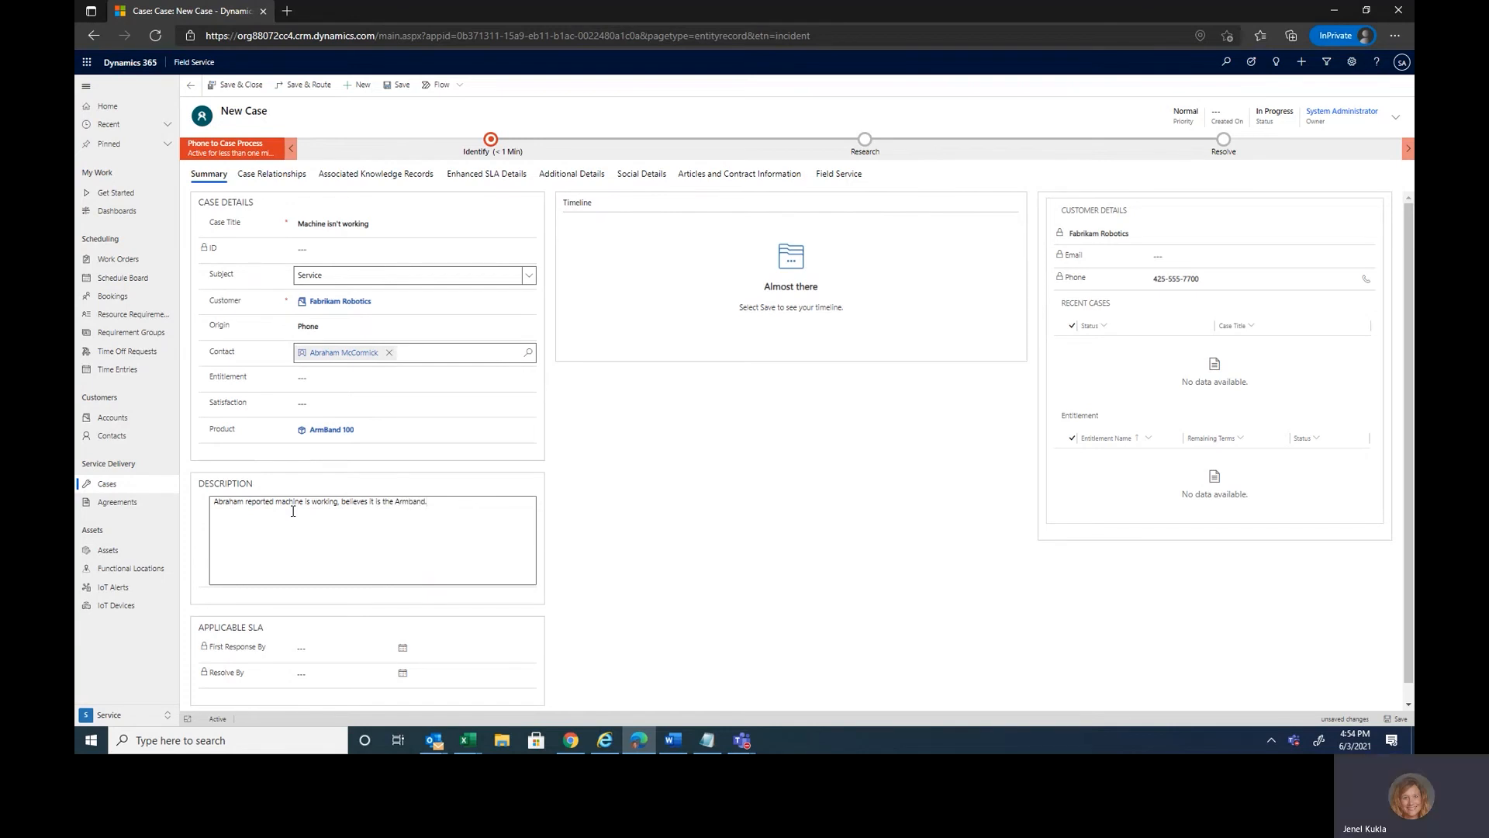
drag(446, 504, 174, 502)
key(ctrl+c)
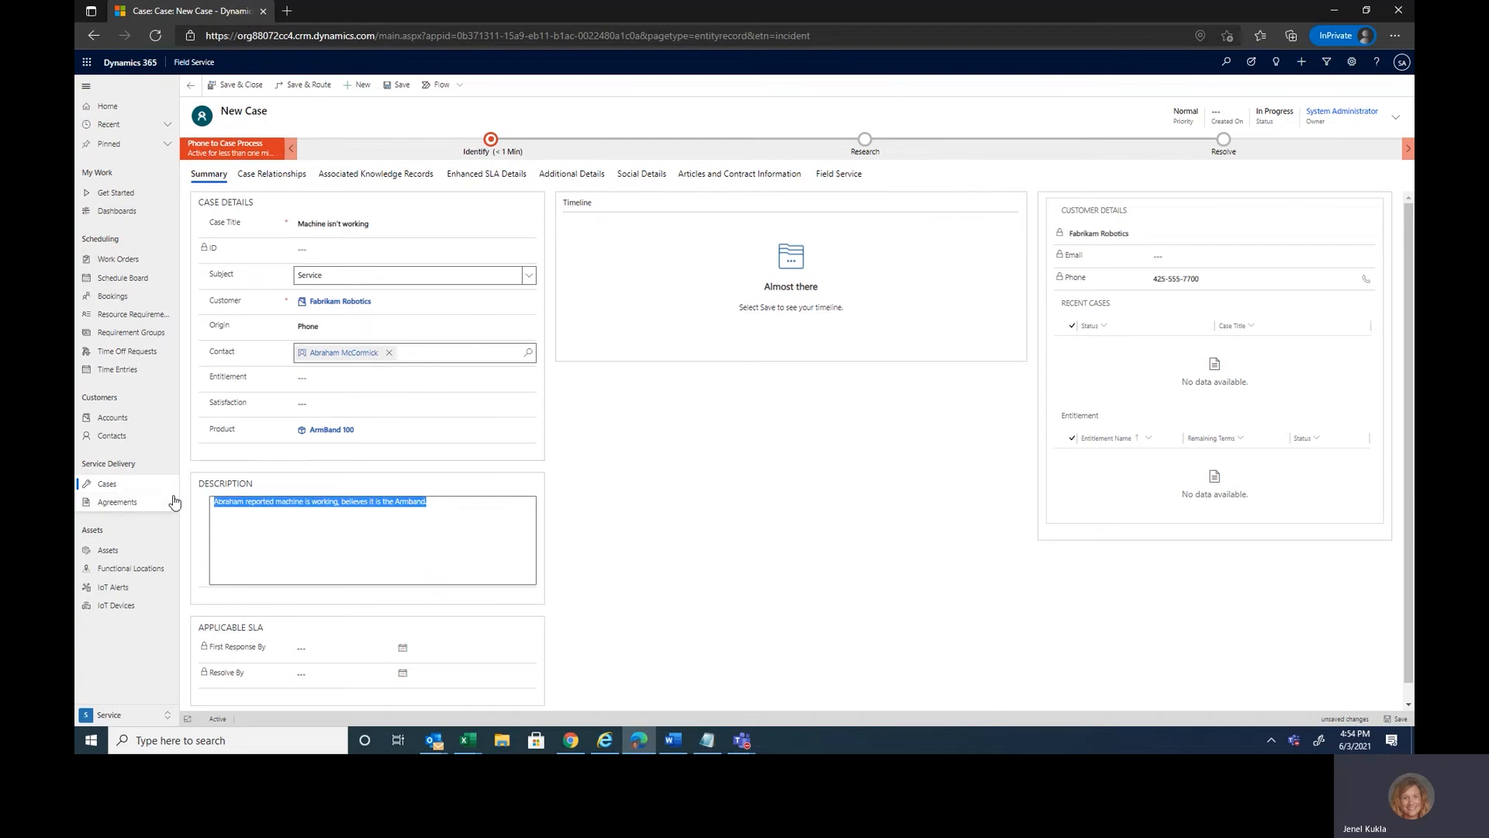
Save the new case and set its incident type to Replace Broken Part from the full list of incident types
click(289, 581)
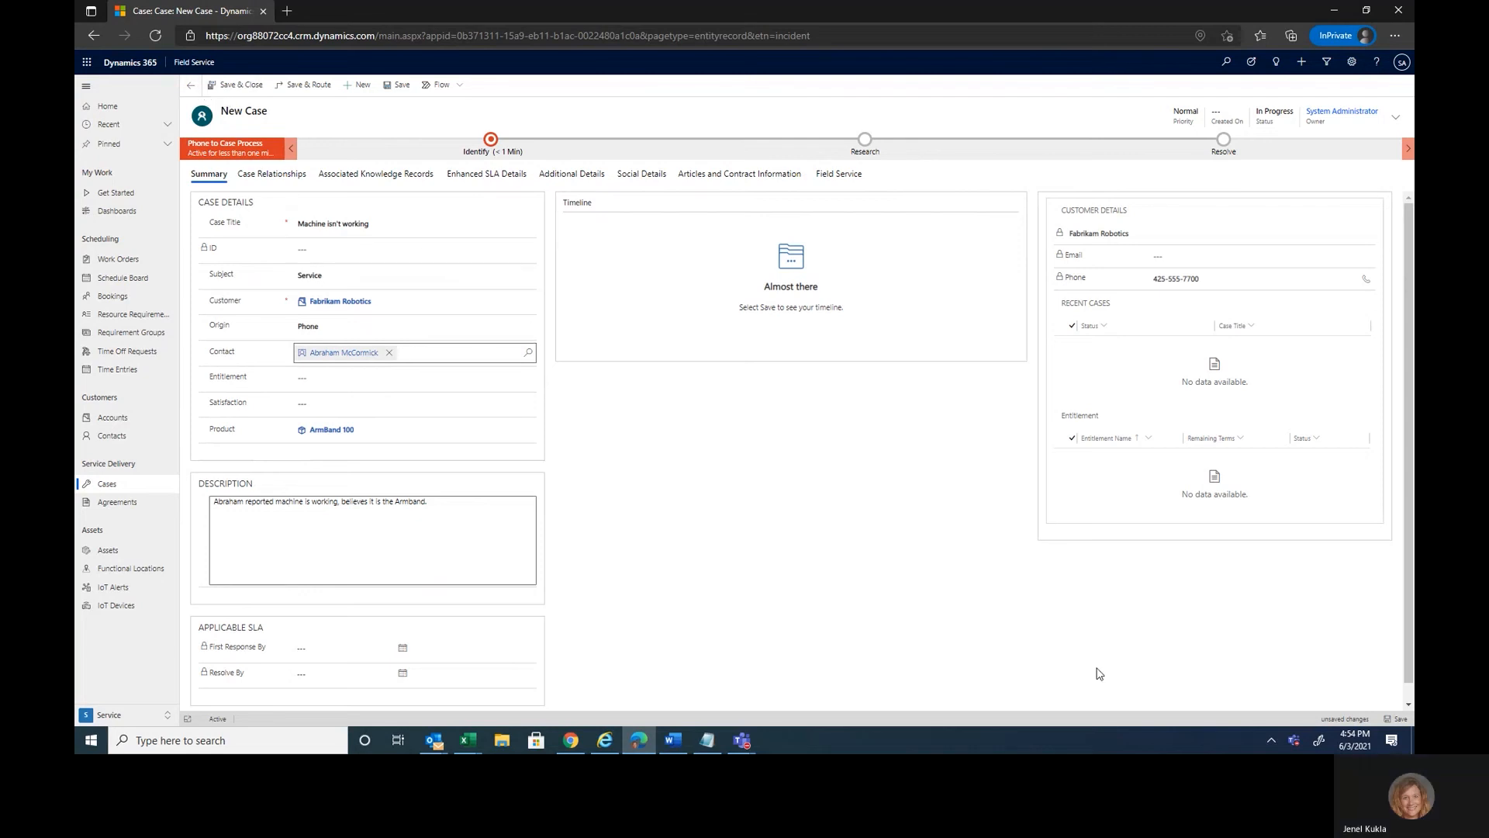
click(1396, 718)
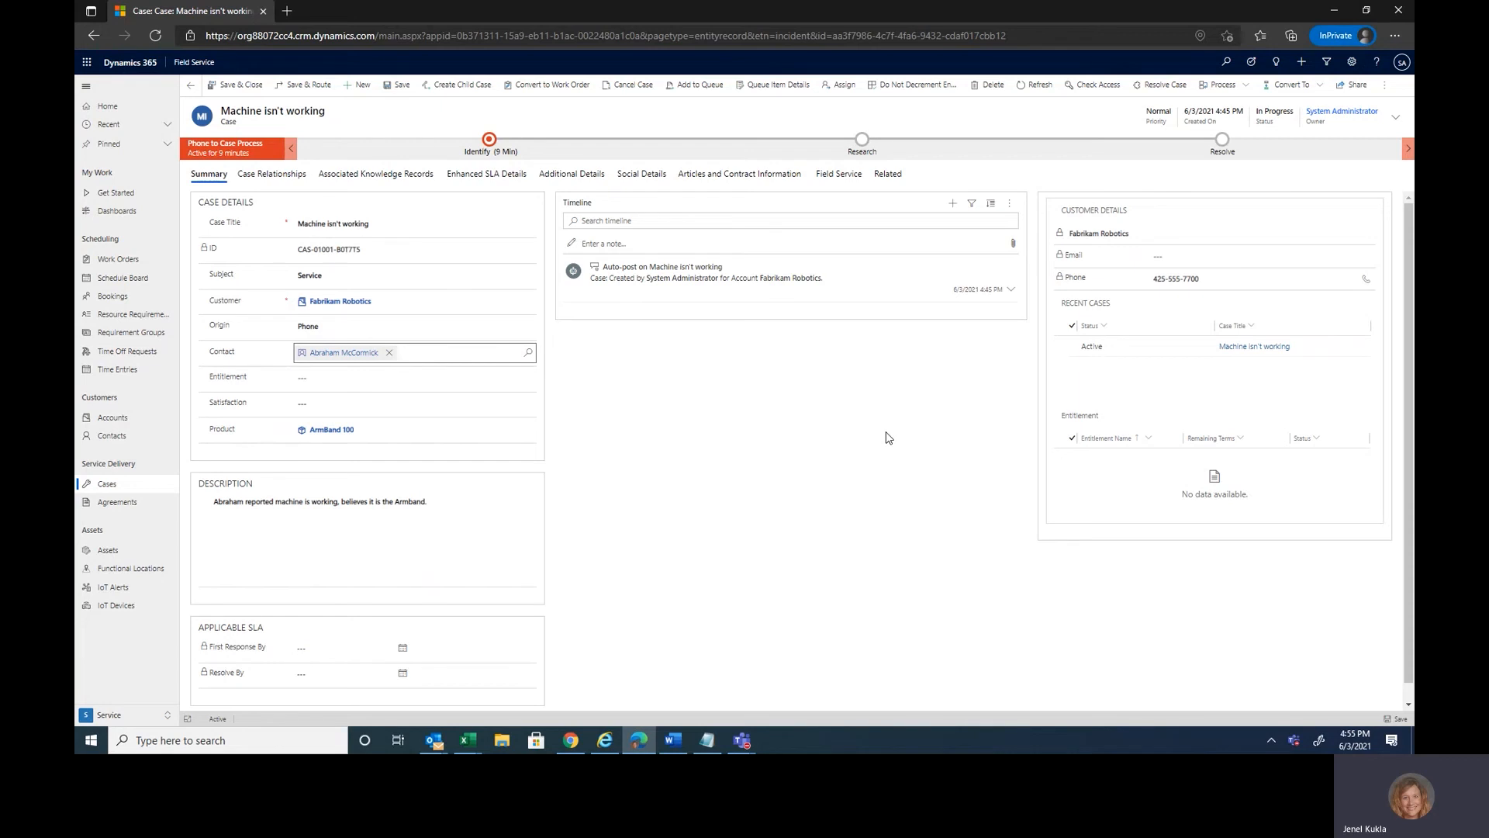
click(838, 177)
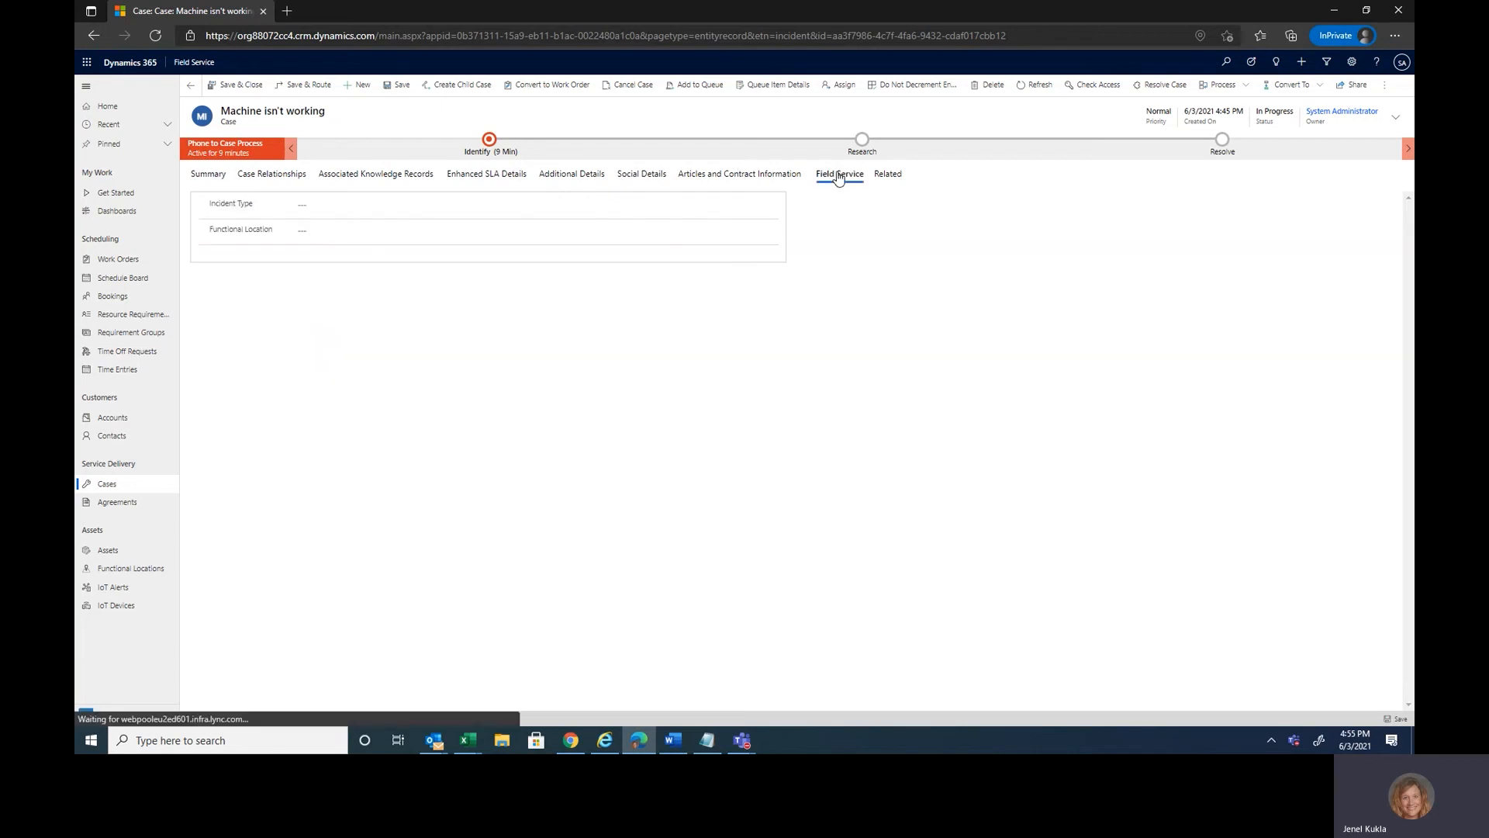
click(296, 203)
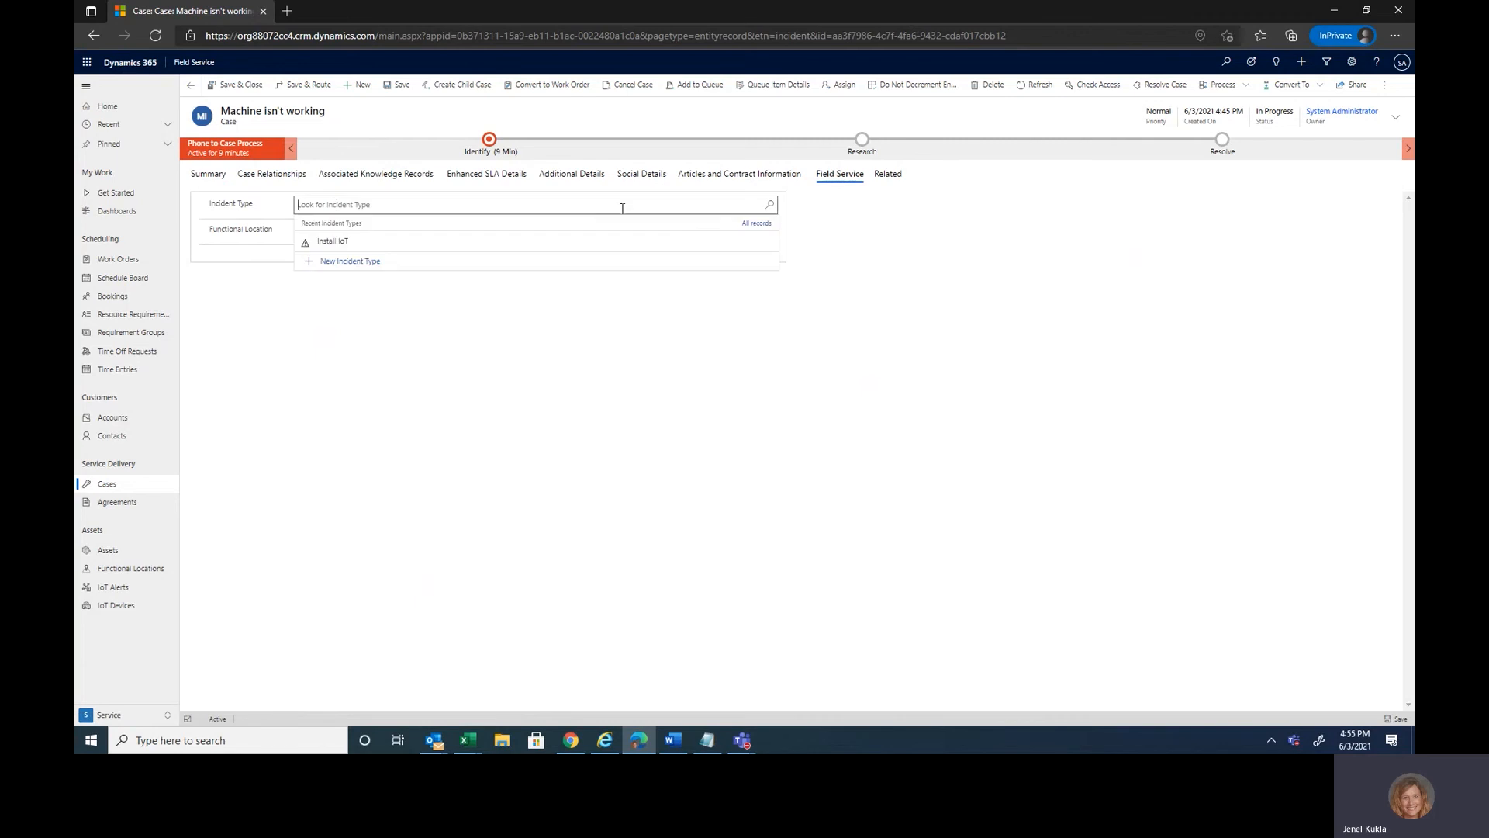
click(770, 204)
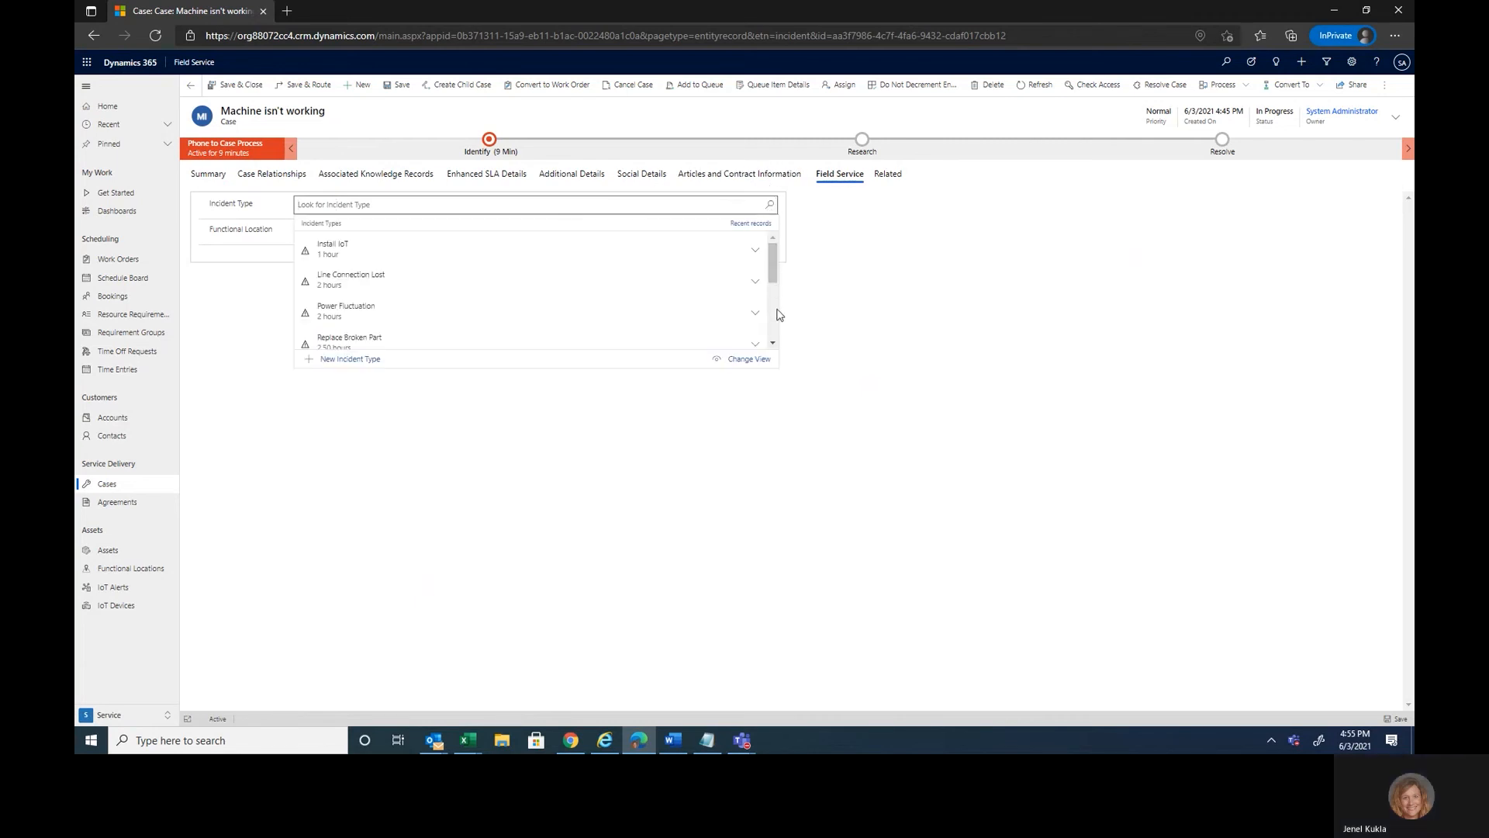
scroll(774, 353, down, 1)
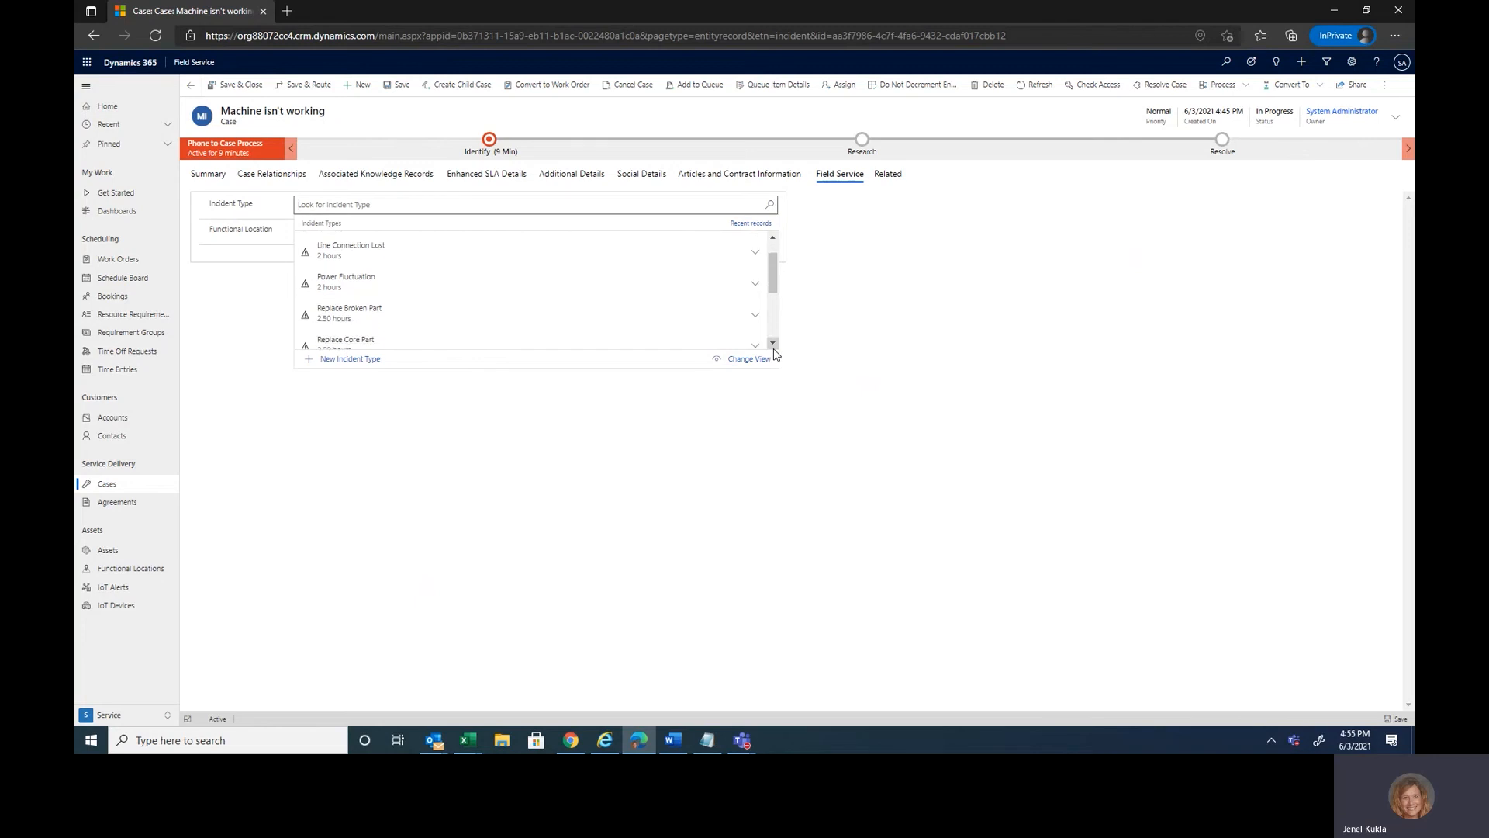
click(362, 317)
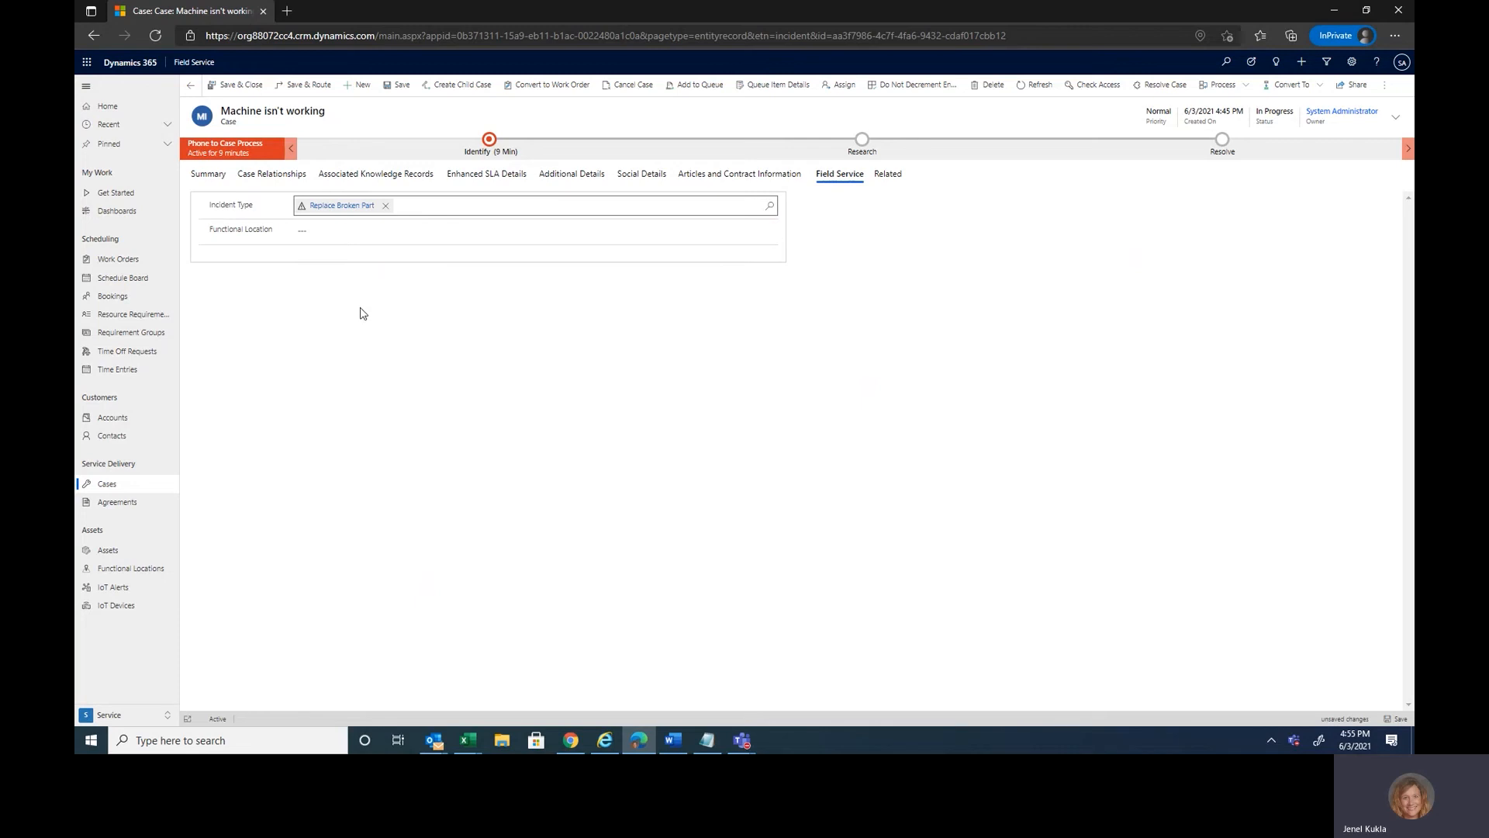
Return to the case's summary and save the incident type change
right_click(325, 234)
click(273, 277)
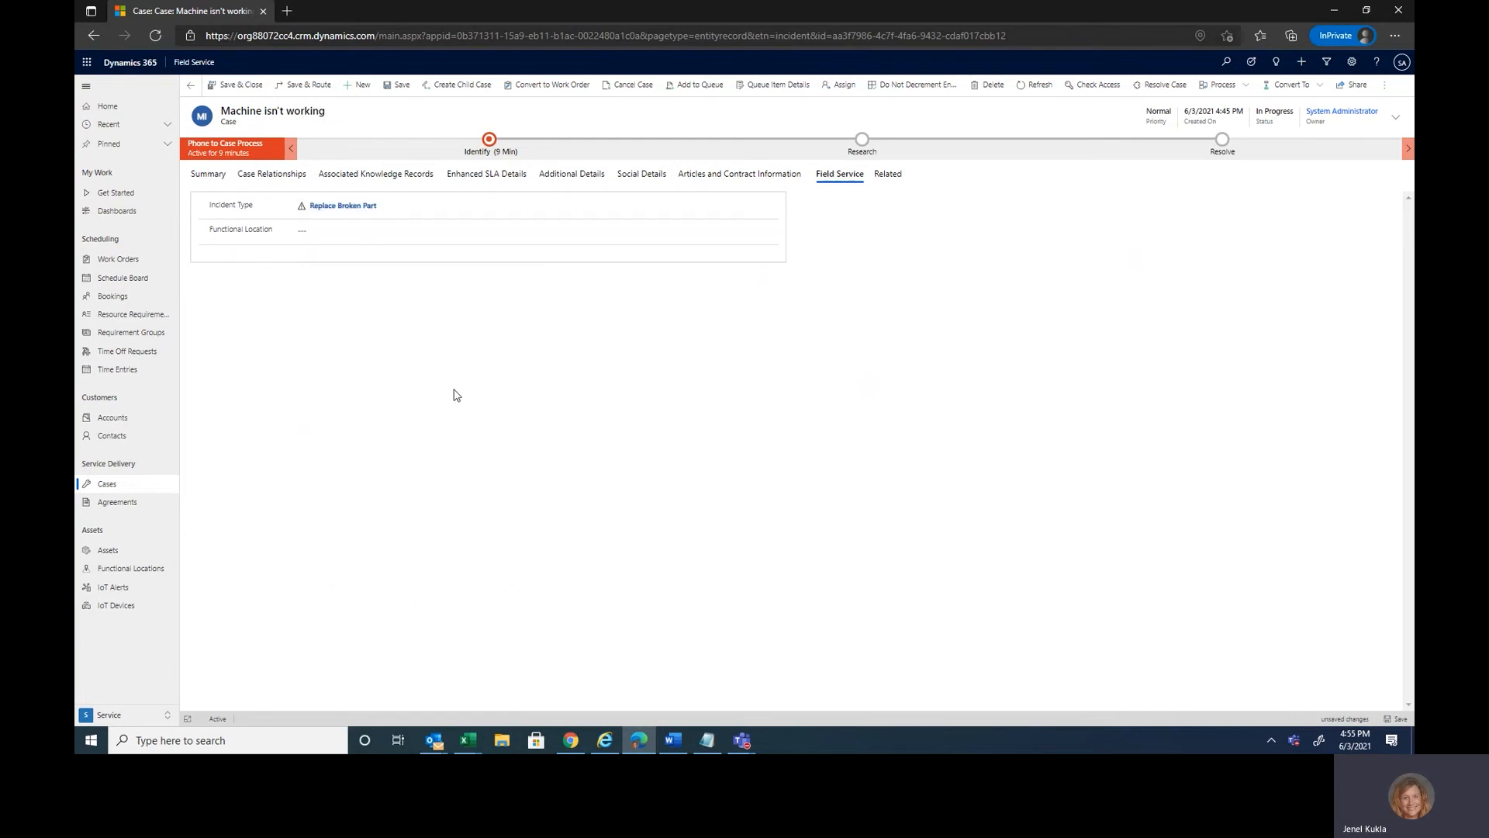
click(208, 175)
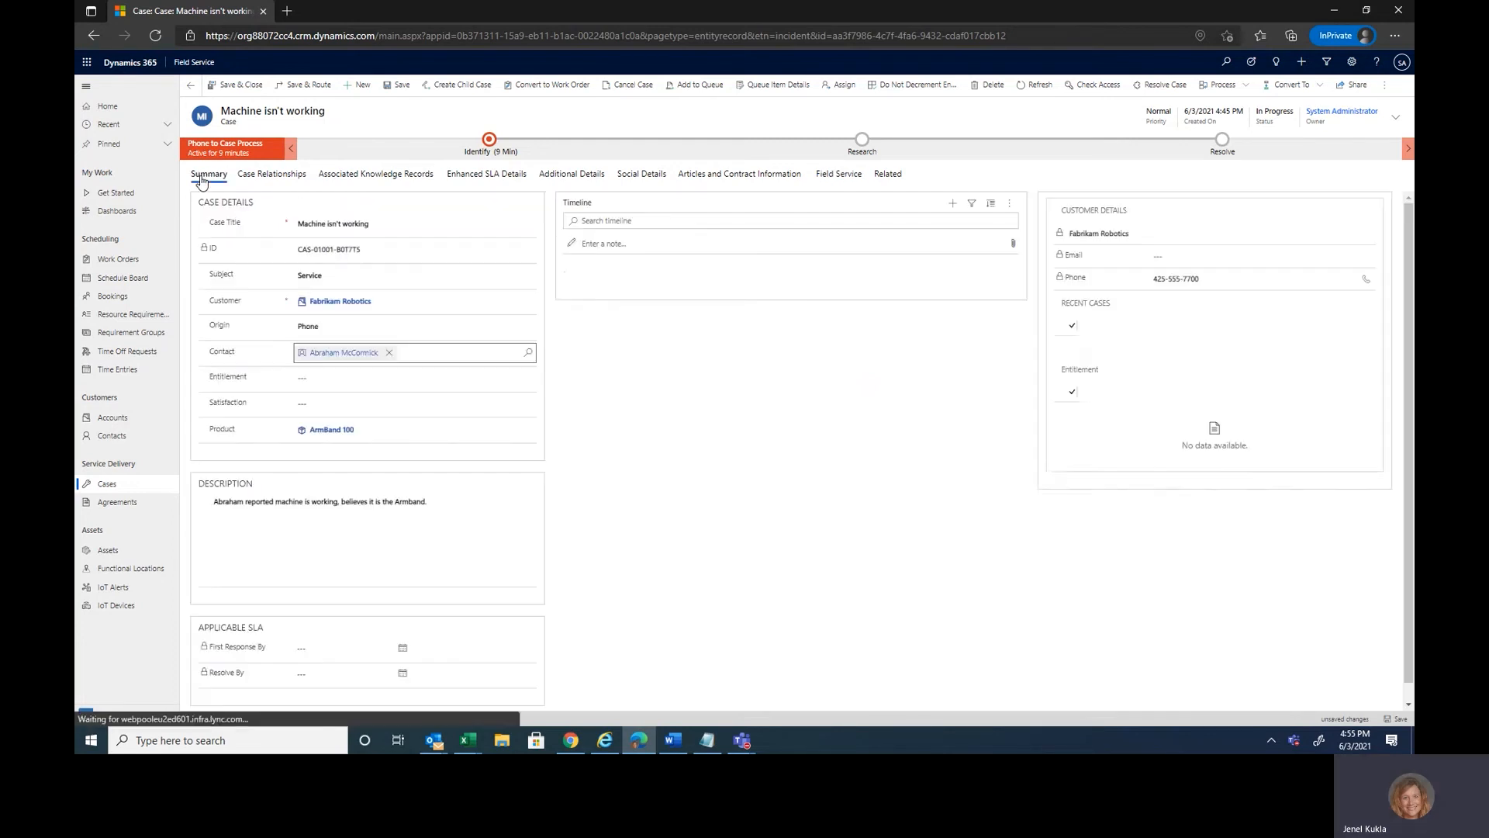
click(1401, 719)
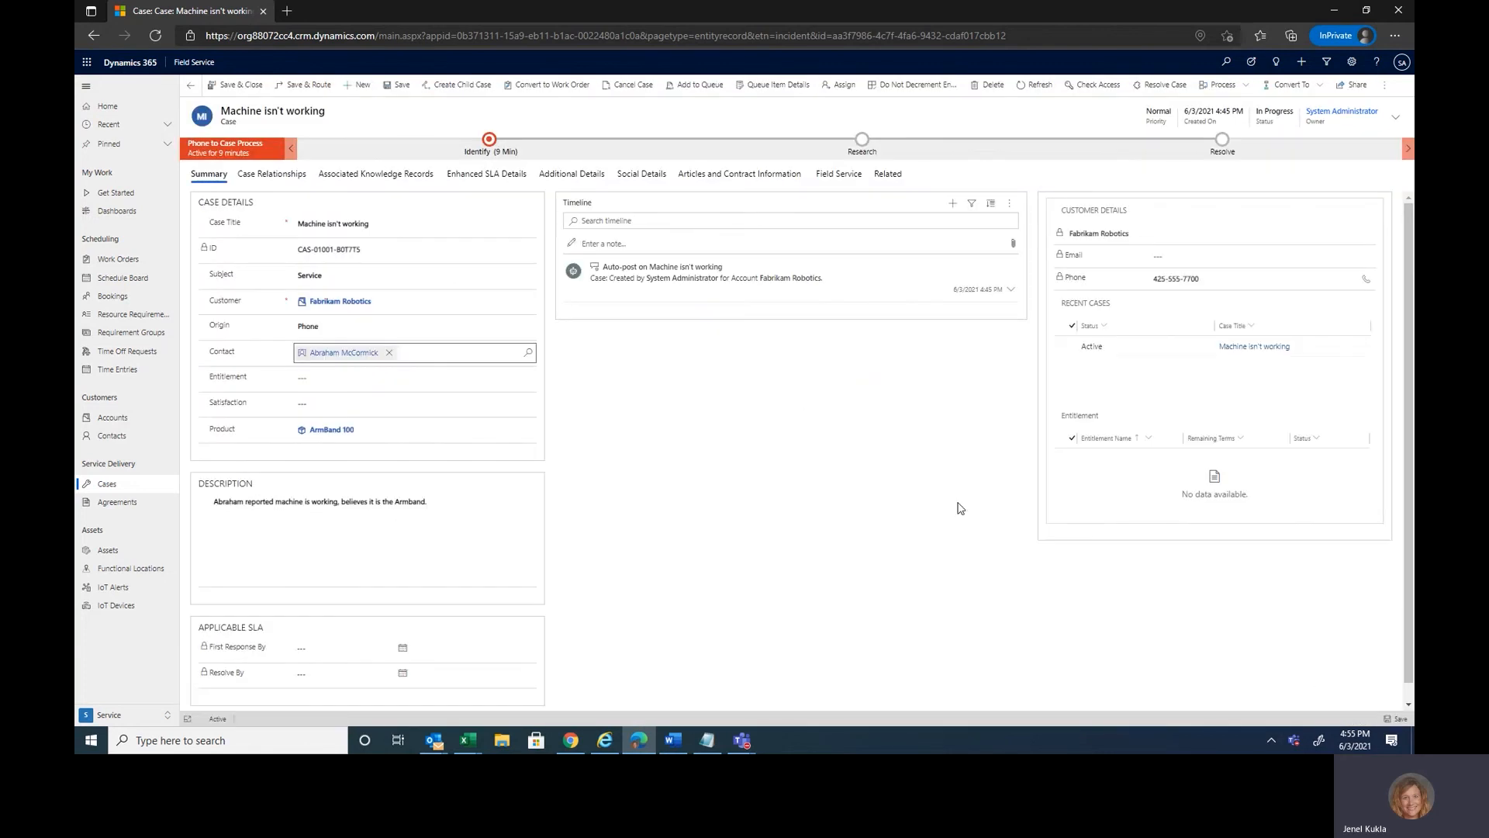
Start a new work order from the case's related work orders and paste the copied case description as its summary
click(888, 174)
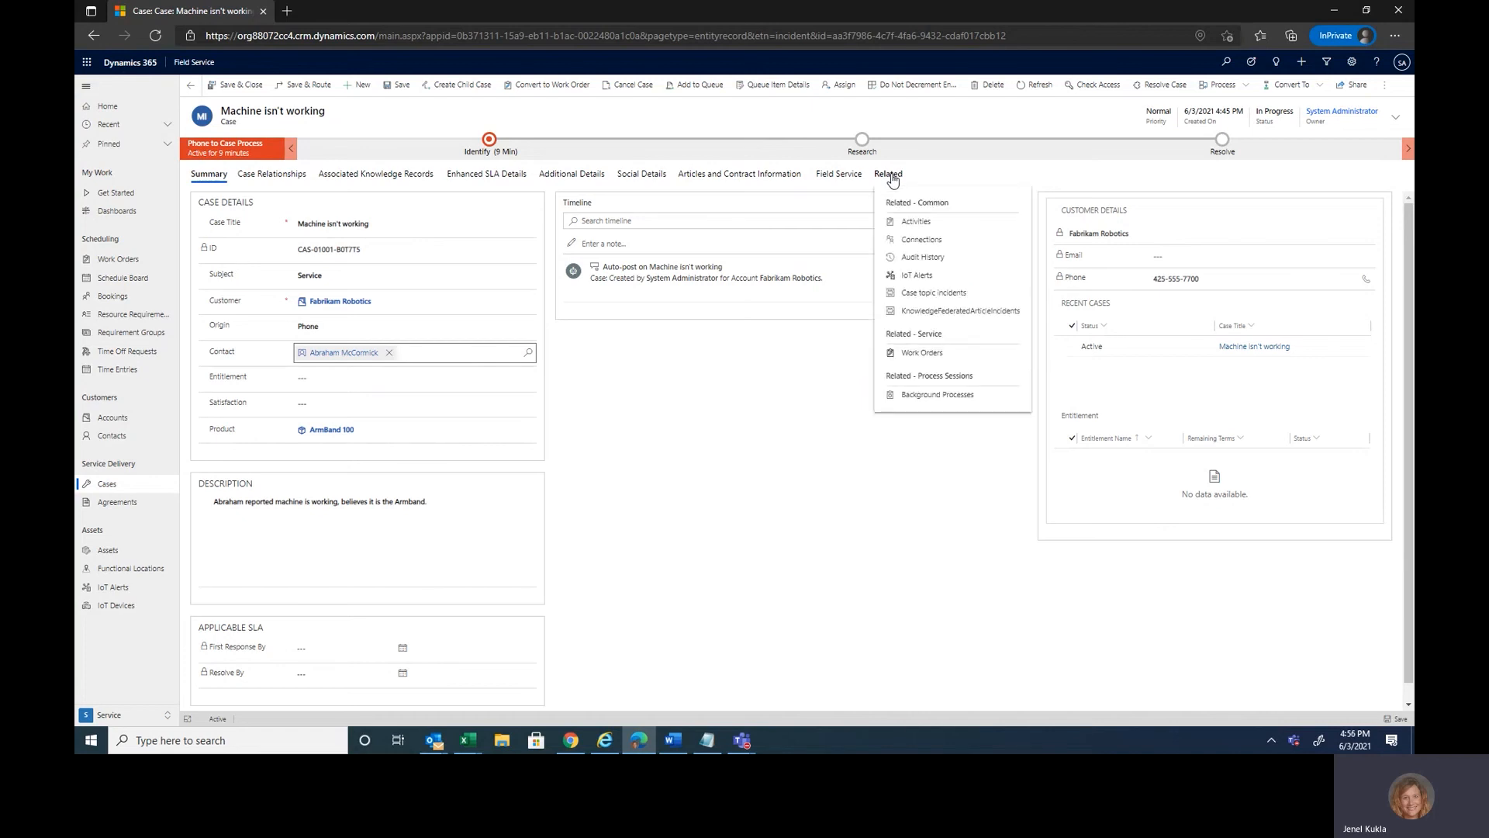
click(922, 355)
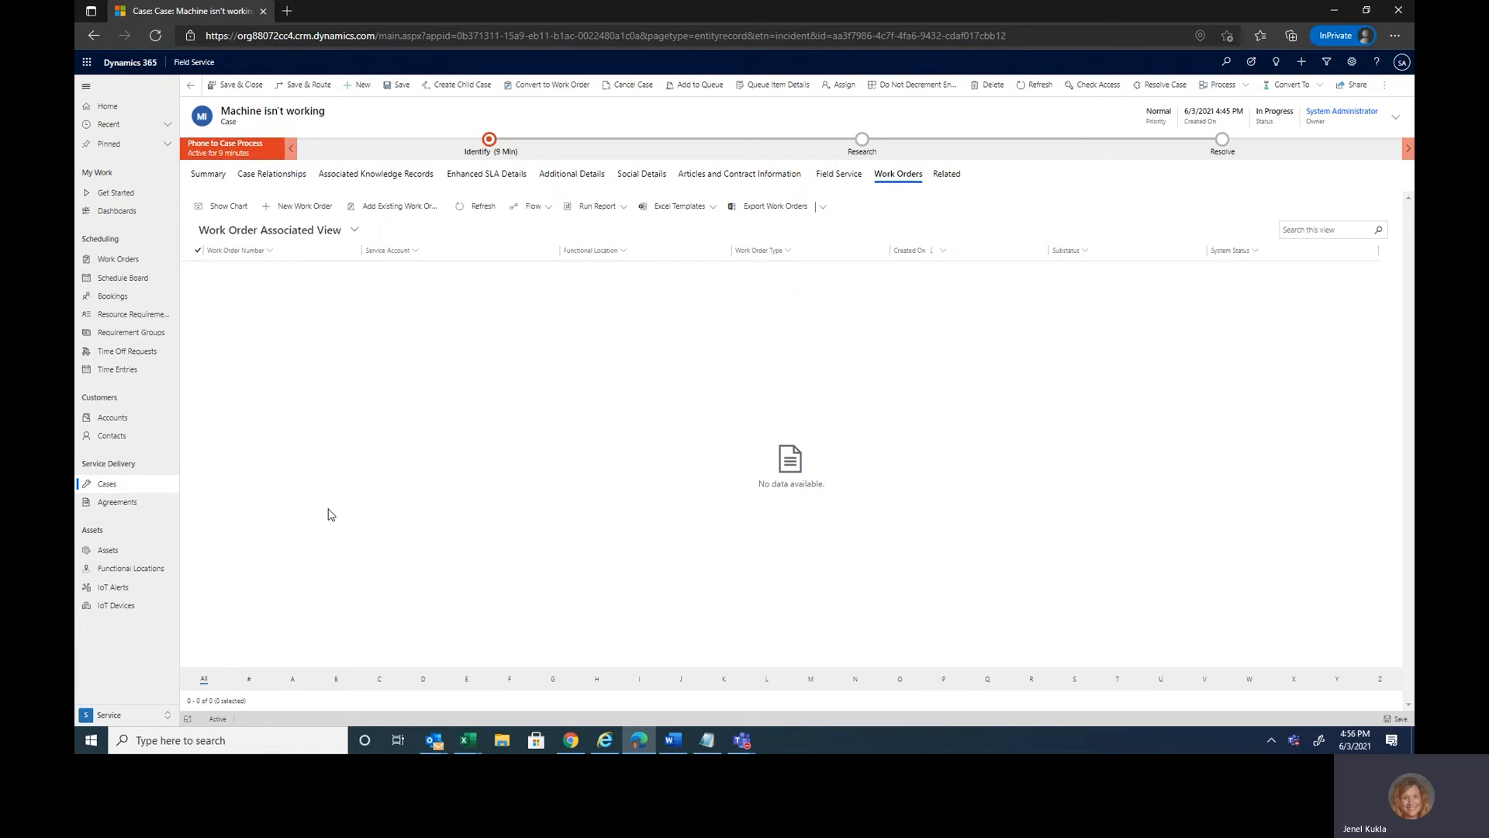
click(296, 210)
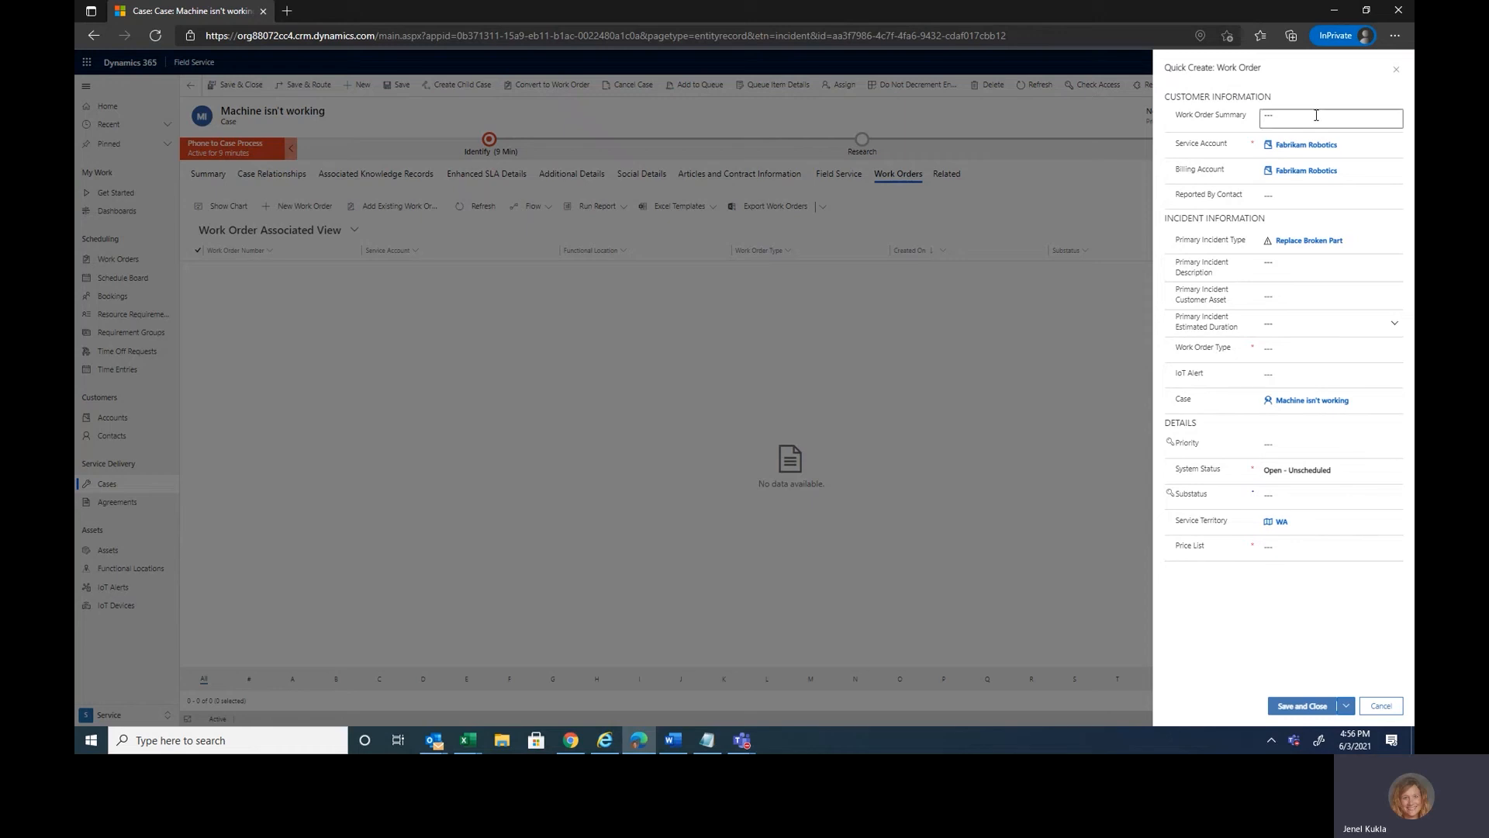
click(1281, 122)
key(ctrl+v)
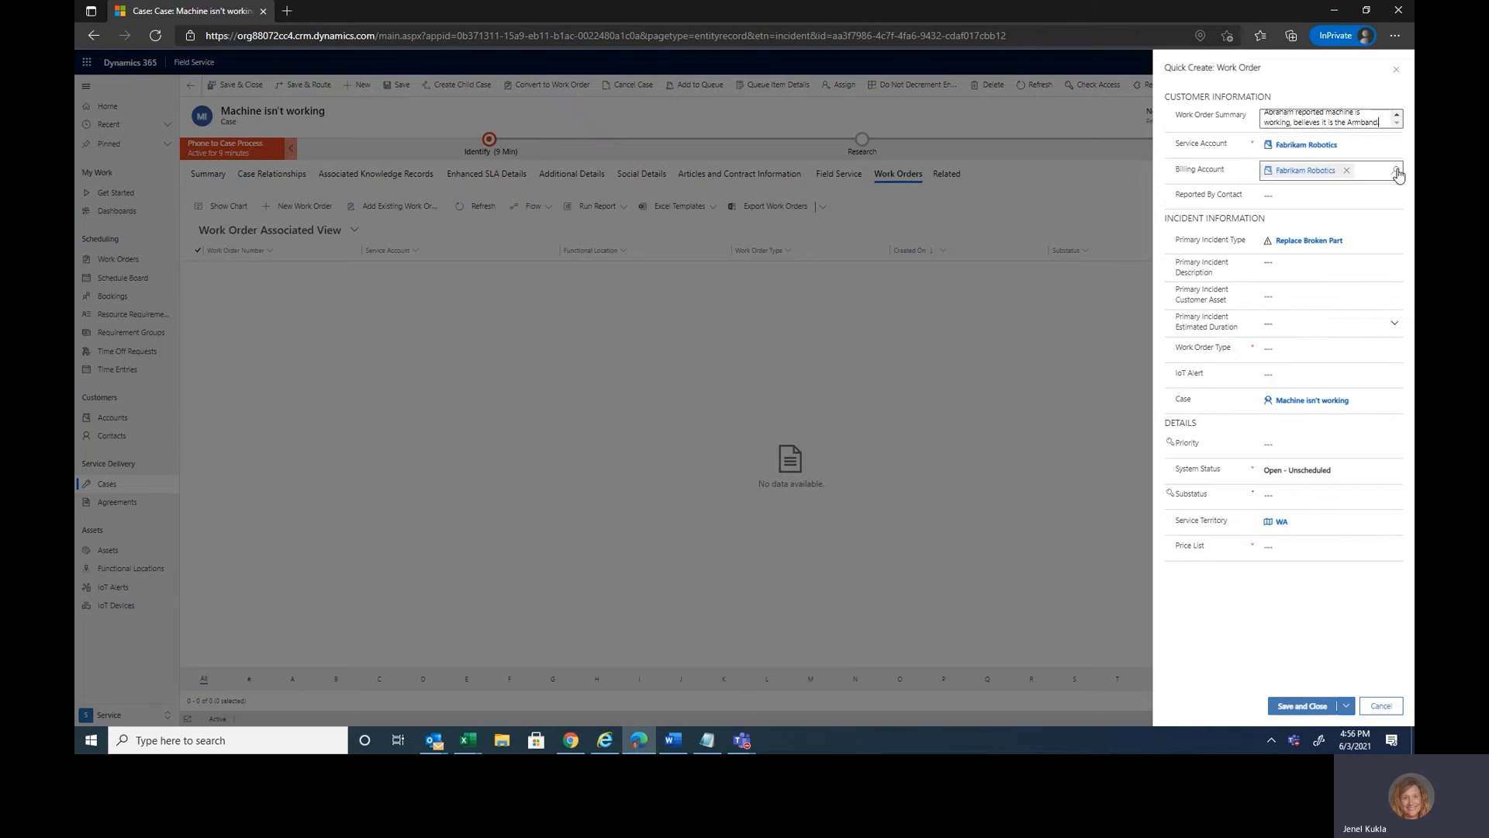
Set the work order's reporting contact to the case's contact and enter "Machine isn't working" as the primary incident description
click(1297, 198)
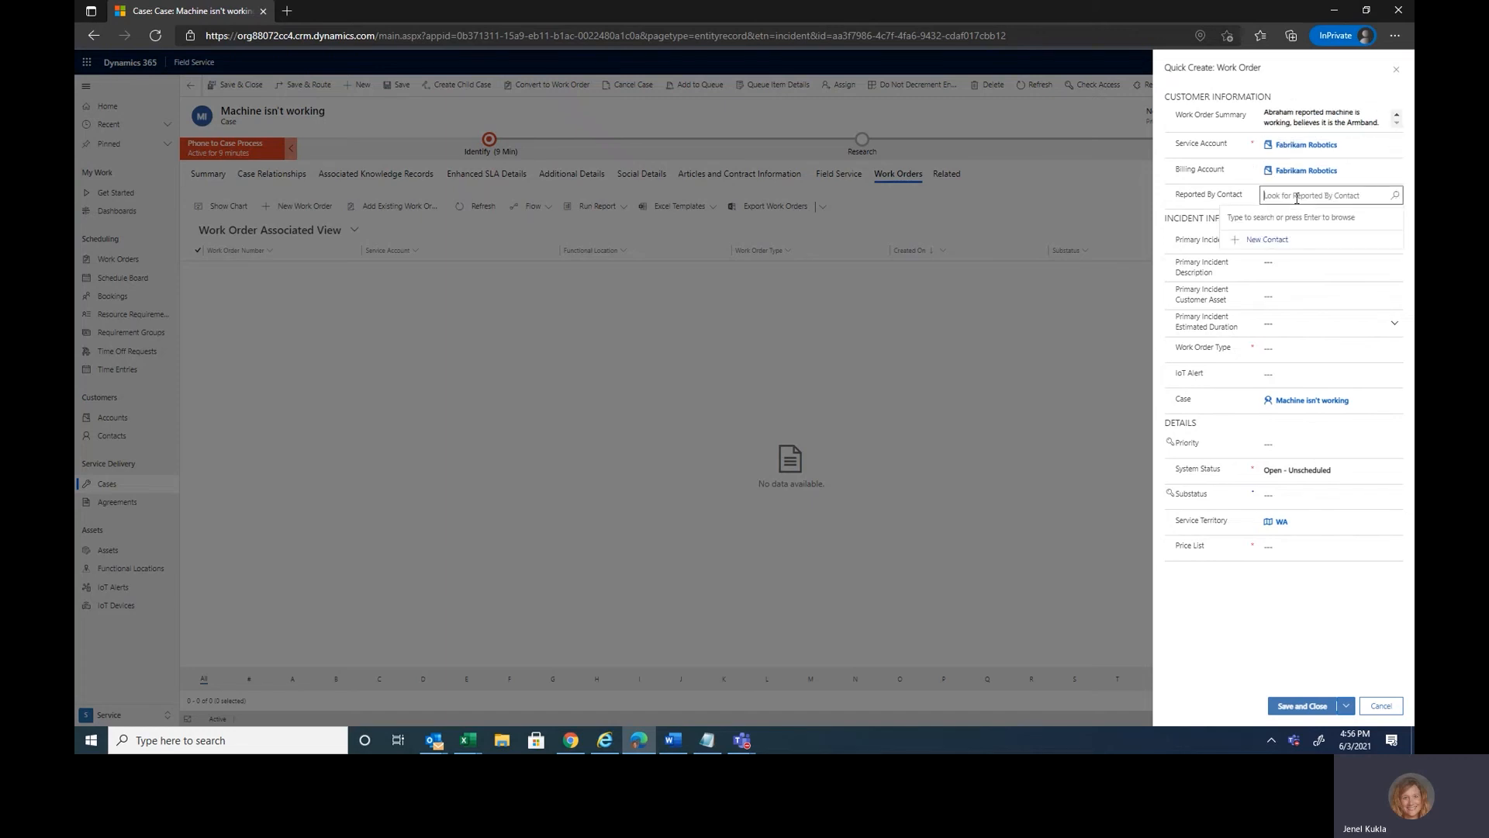
text(ab)
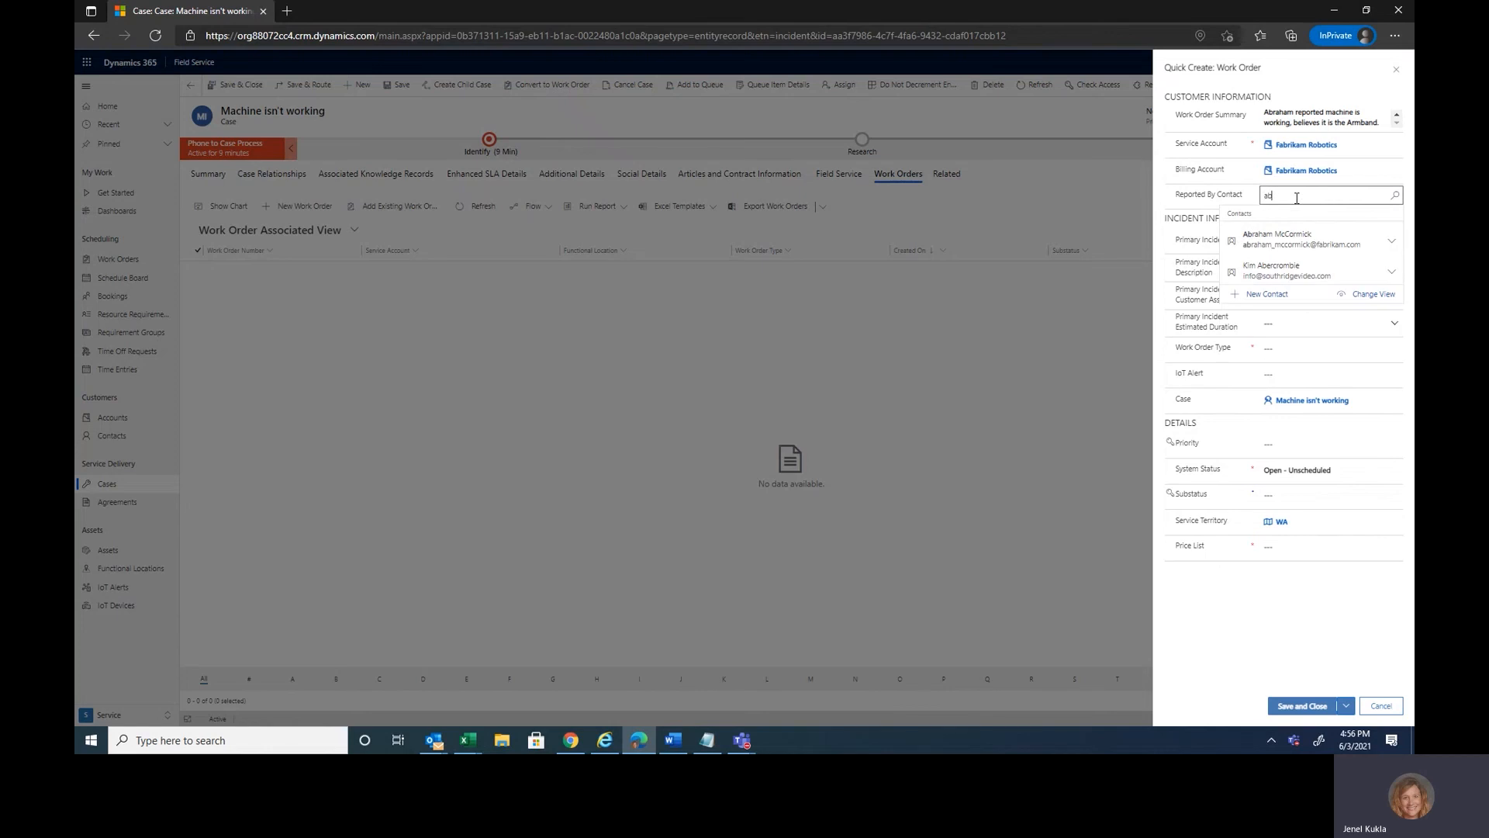
click(1284, 239)
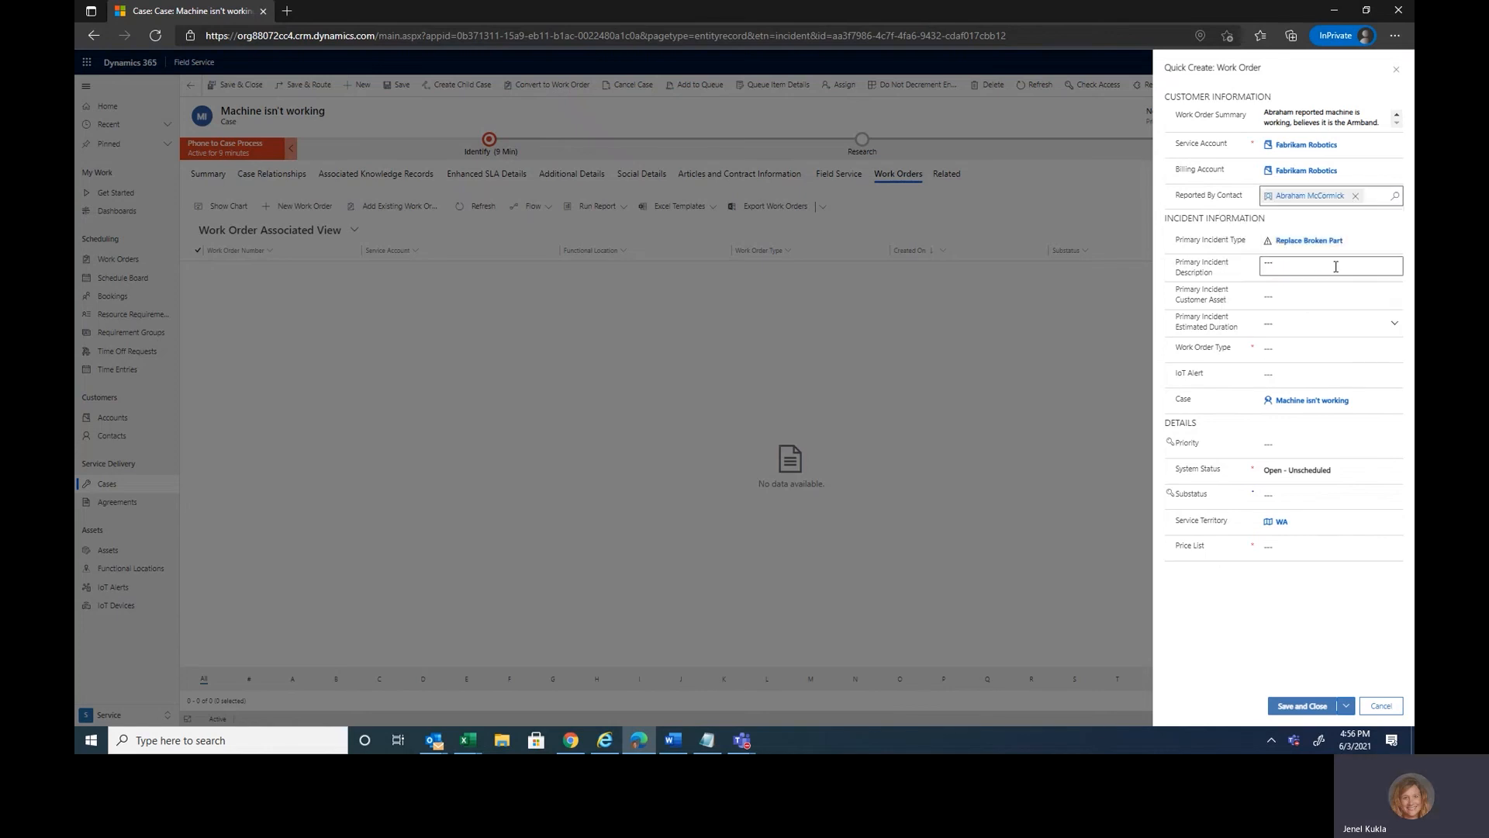
click(1315, 262)
text(Machine is )
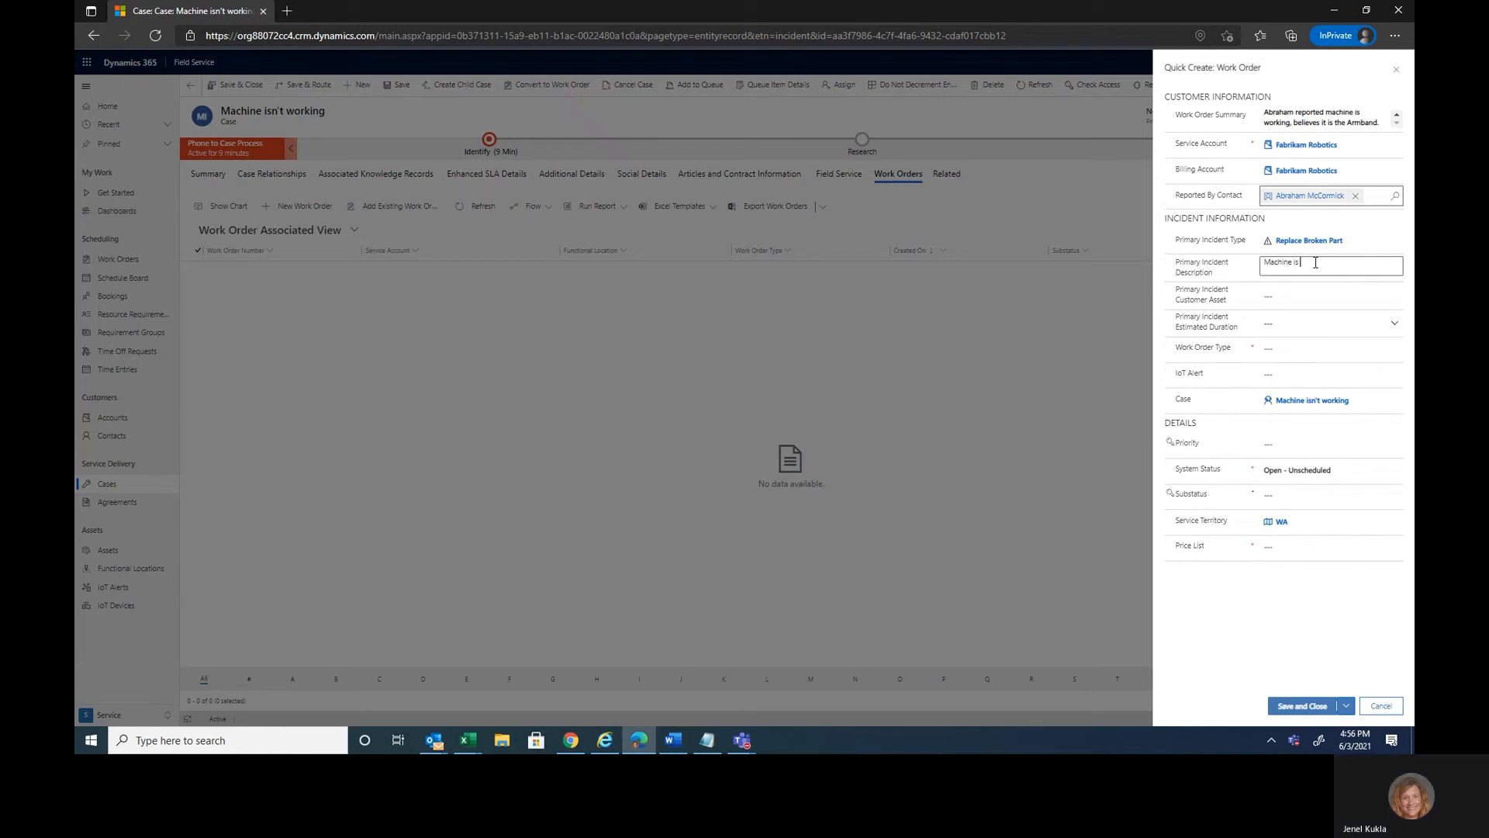
text('t working)
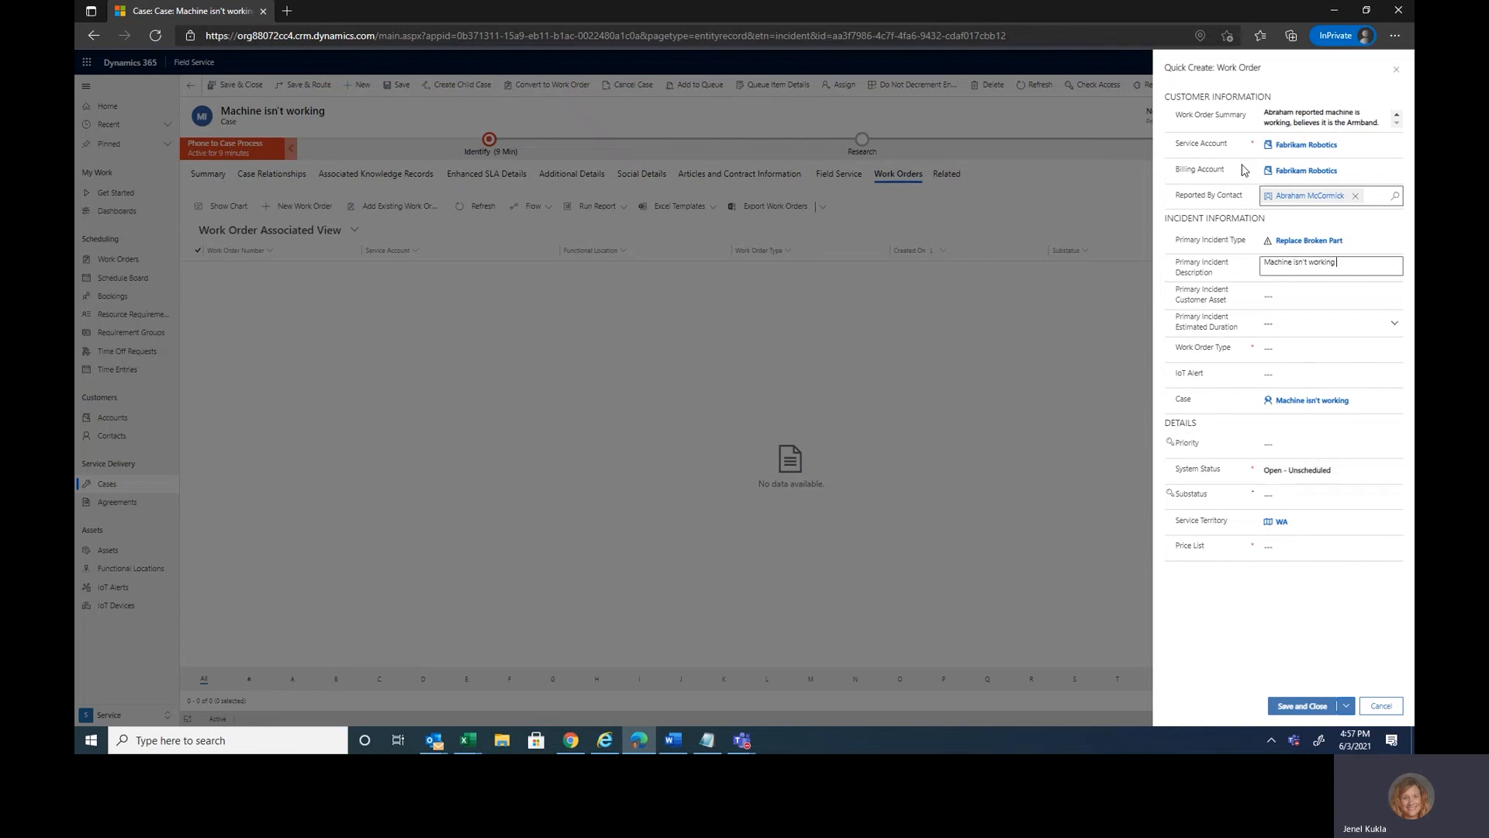
Set the work order type to Diagnosis and Repair
mouse_move(1243, 169)
click(1297, 351)
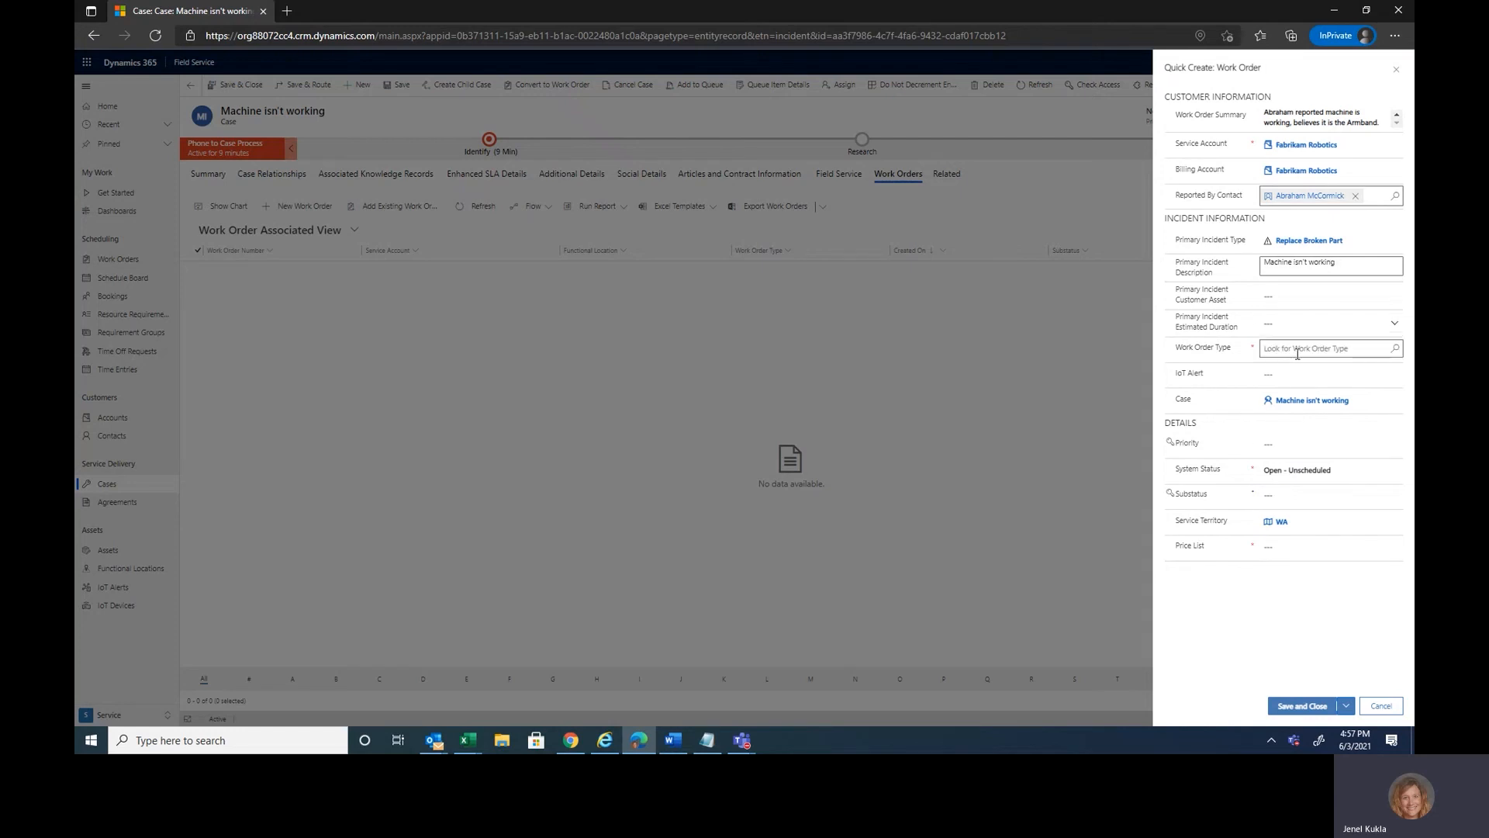
click(1395, 349)
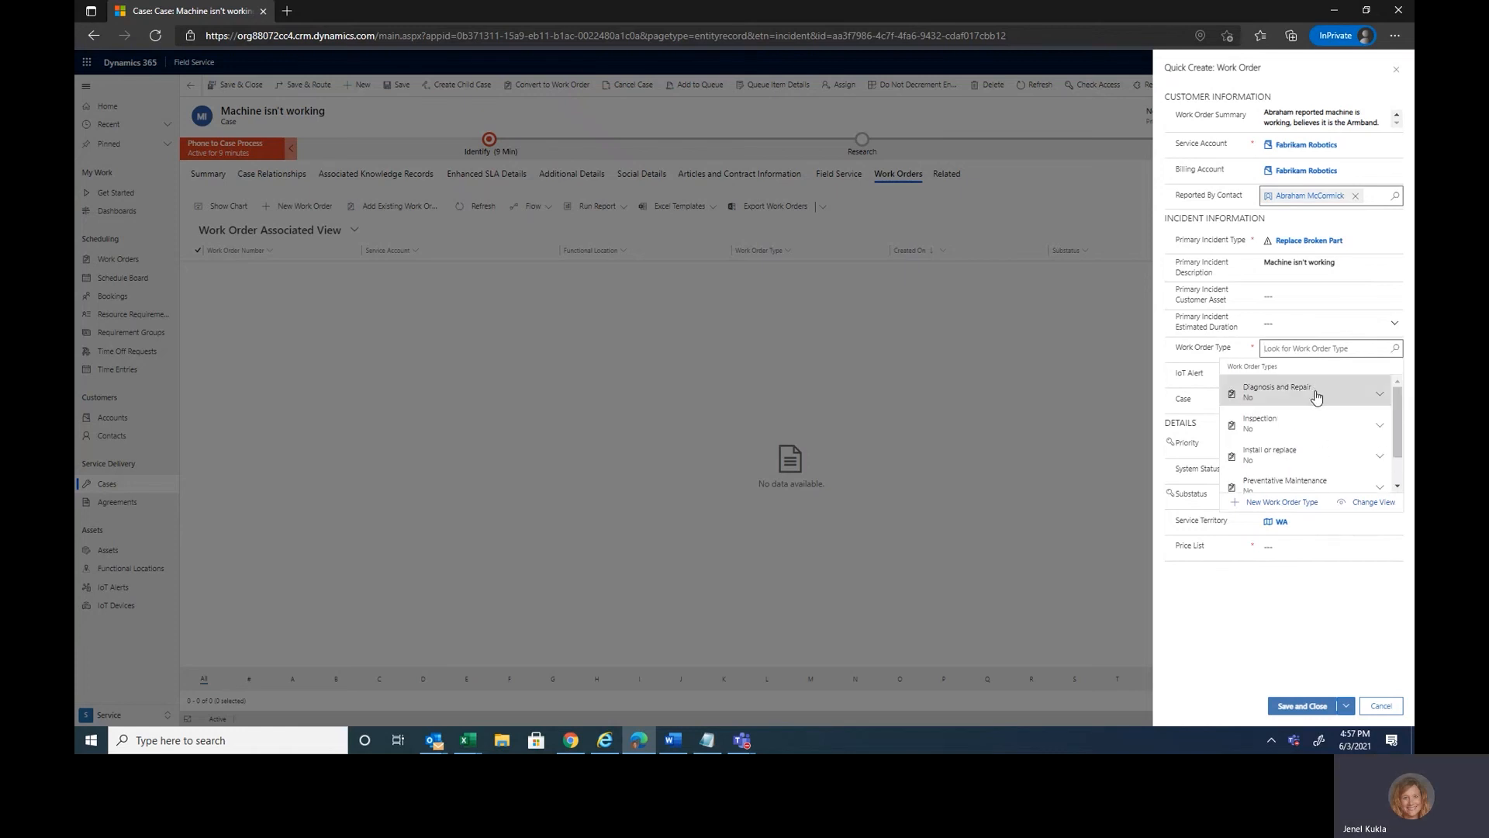
click(1317, 396)
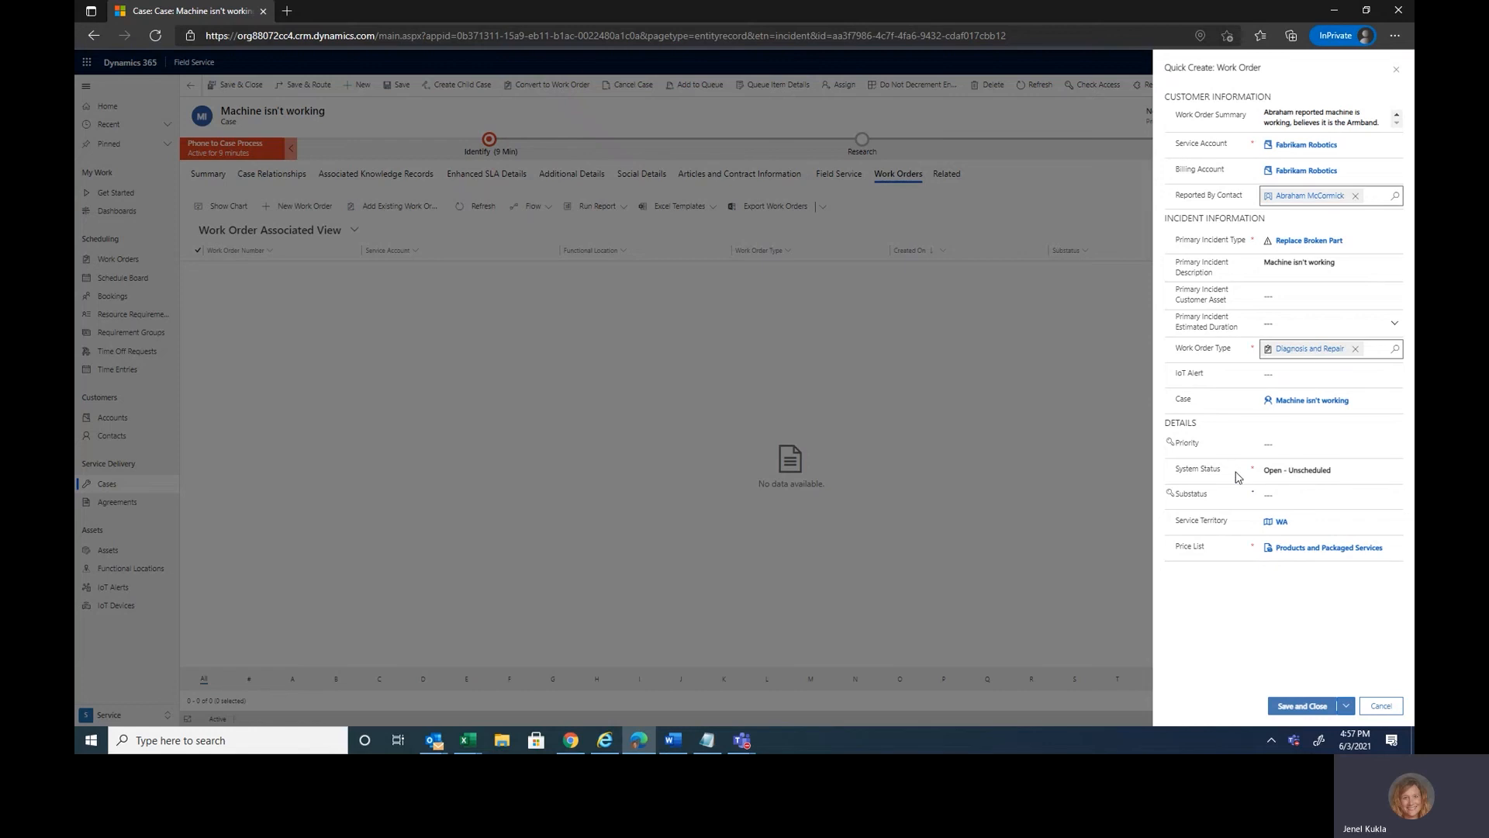
Keep the system status Open - Unscheduled, set the substatus to Ready for Dispatch, and save and close the work order
click(1375, 471)
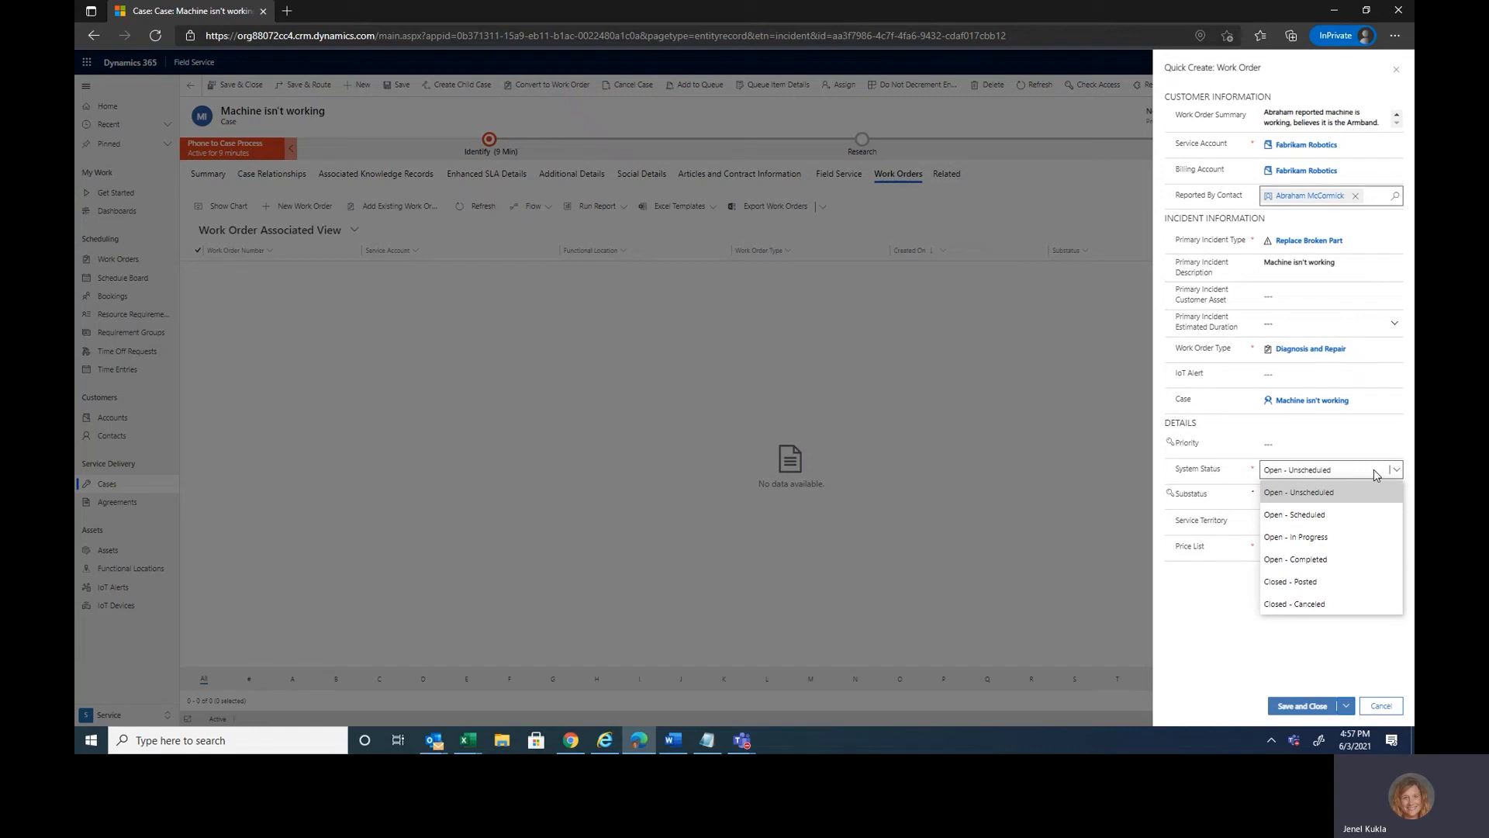
click(1374, 473)
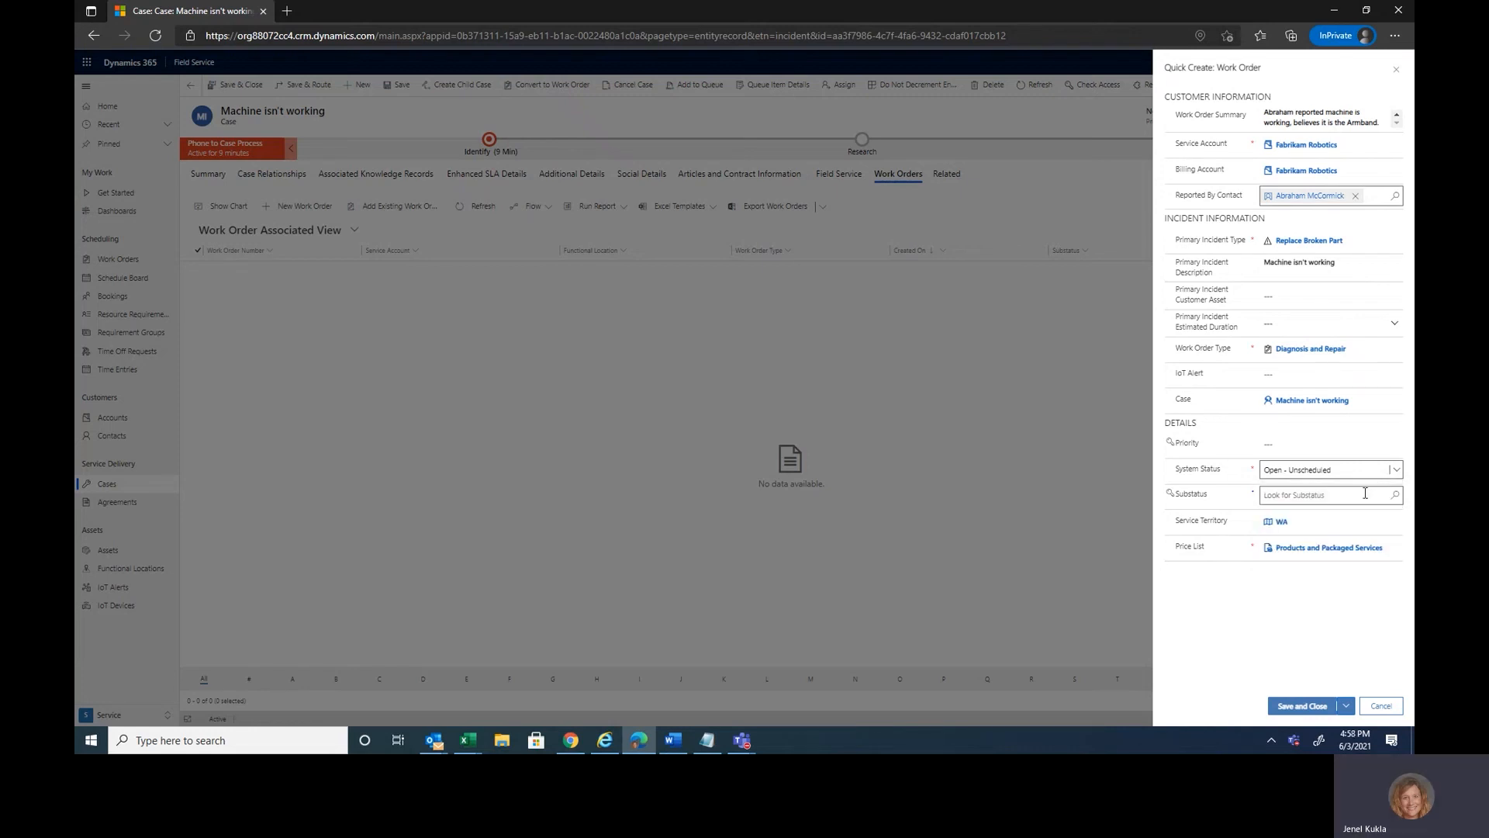
click(1397, 497)
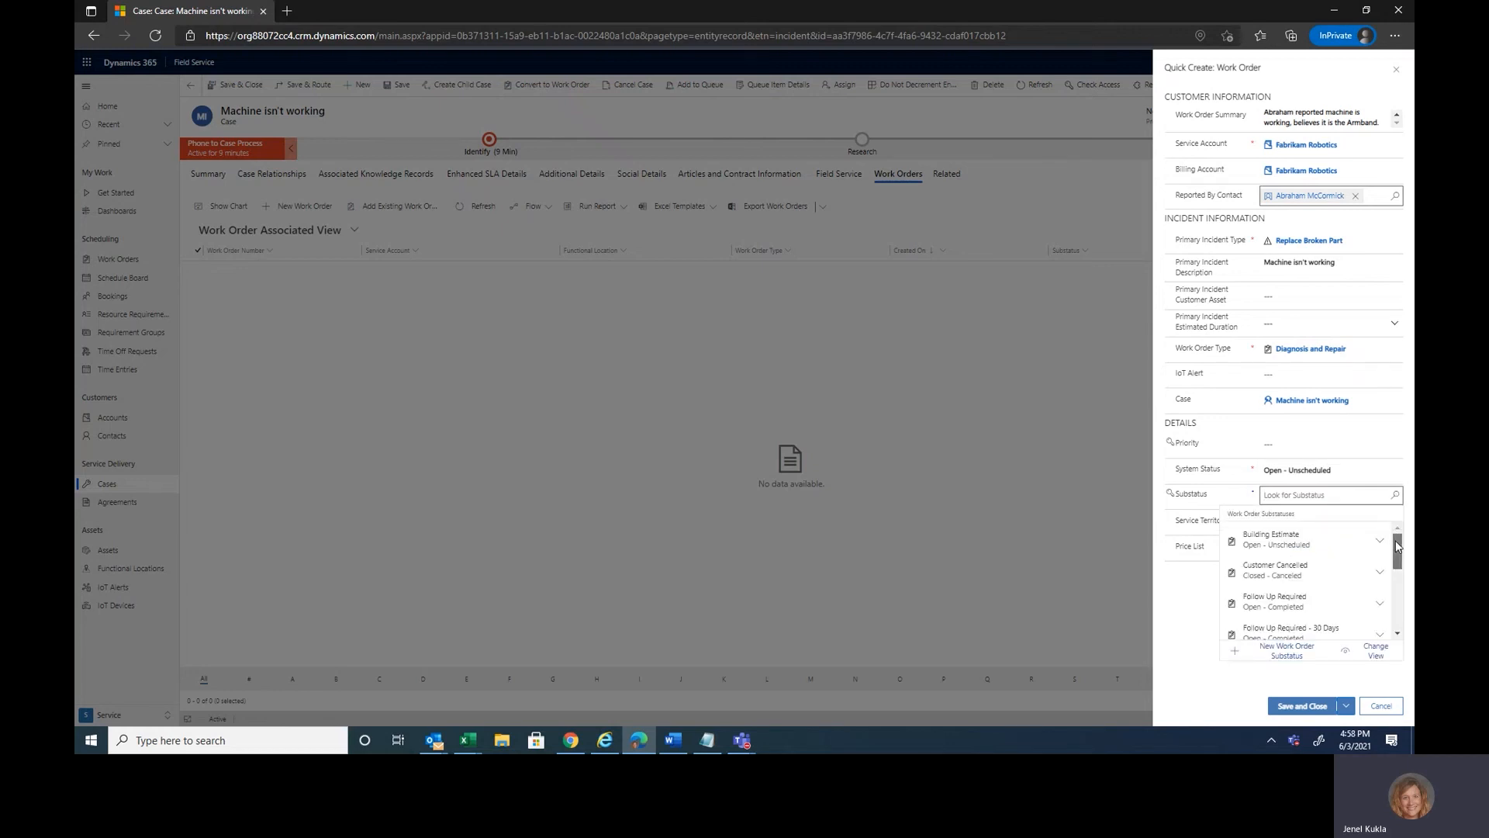
drag(1397, 546, 1400, 552)
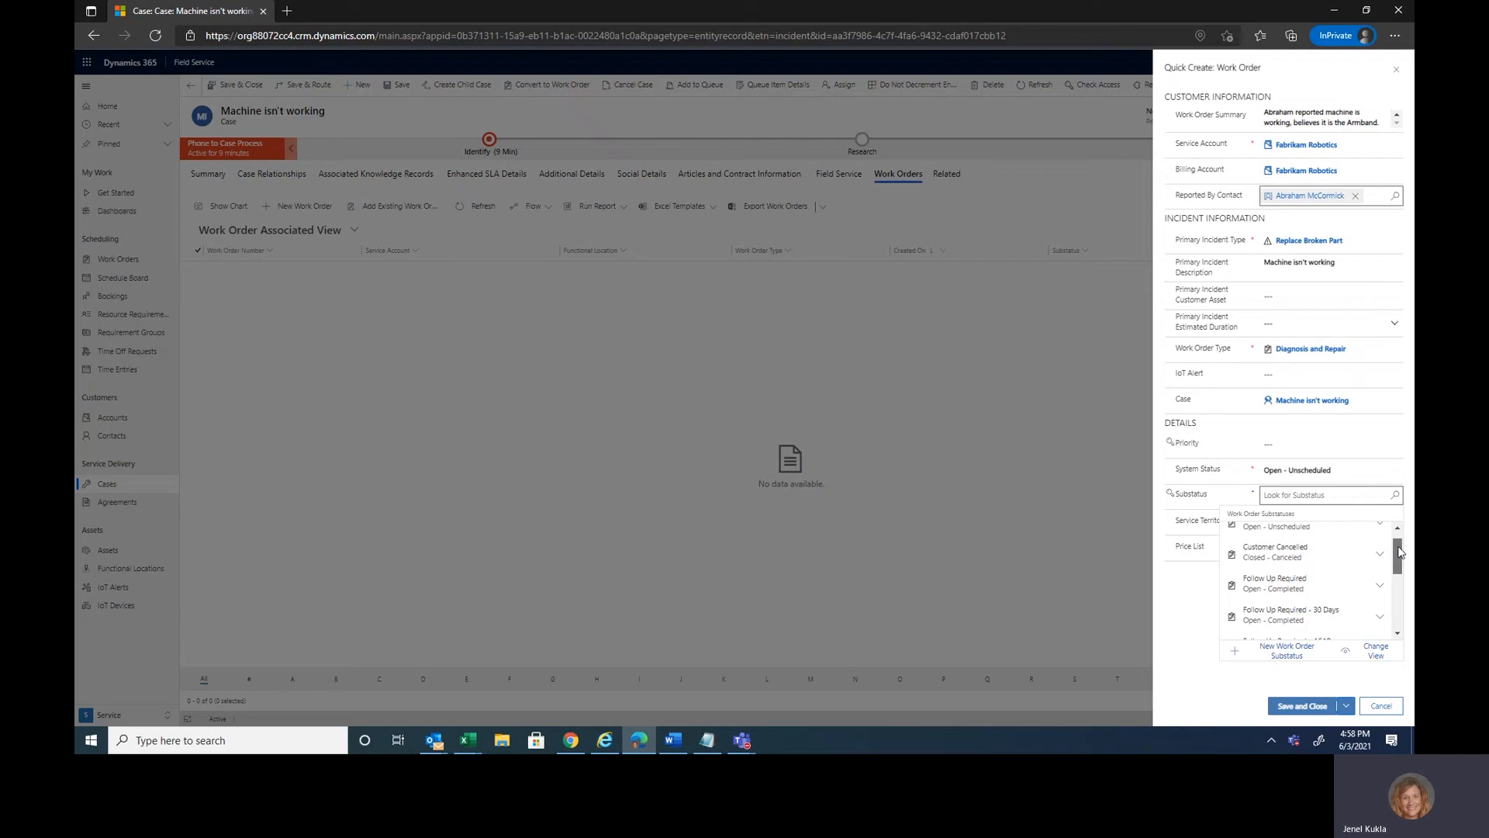
drag(1399, 547, 1398, 581)
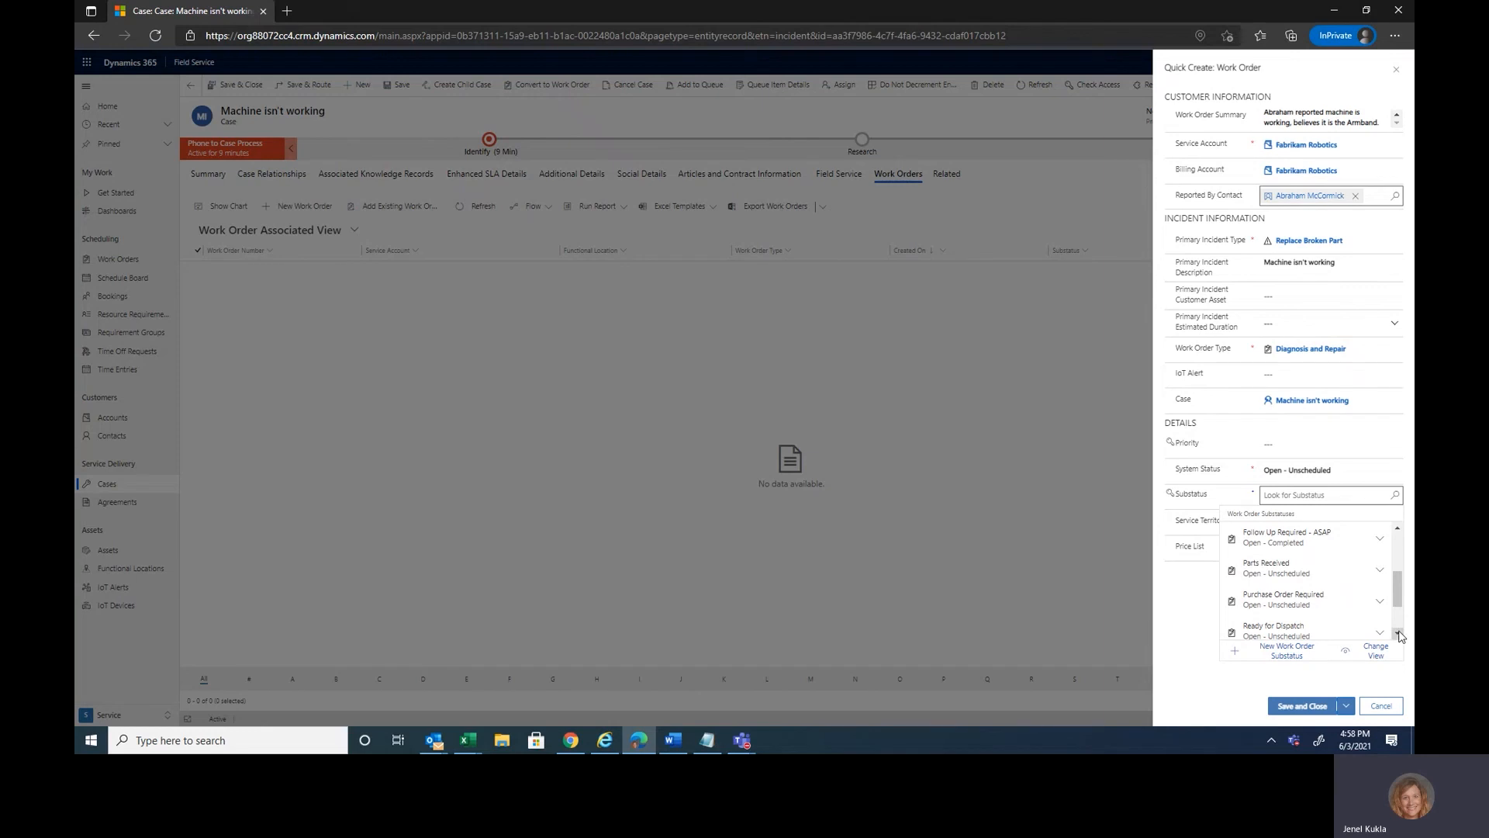
click(1323, 638)
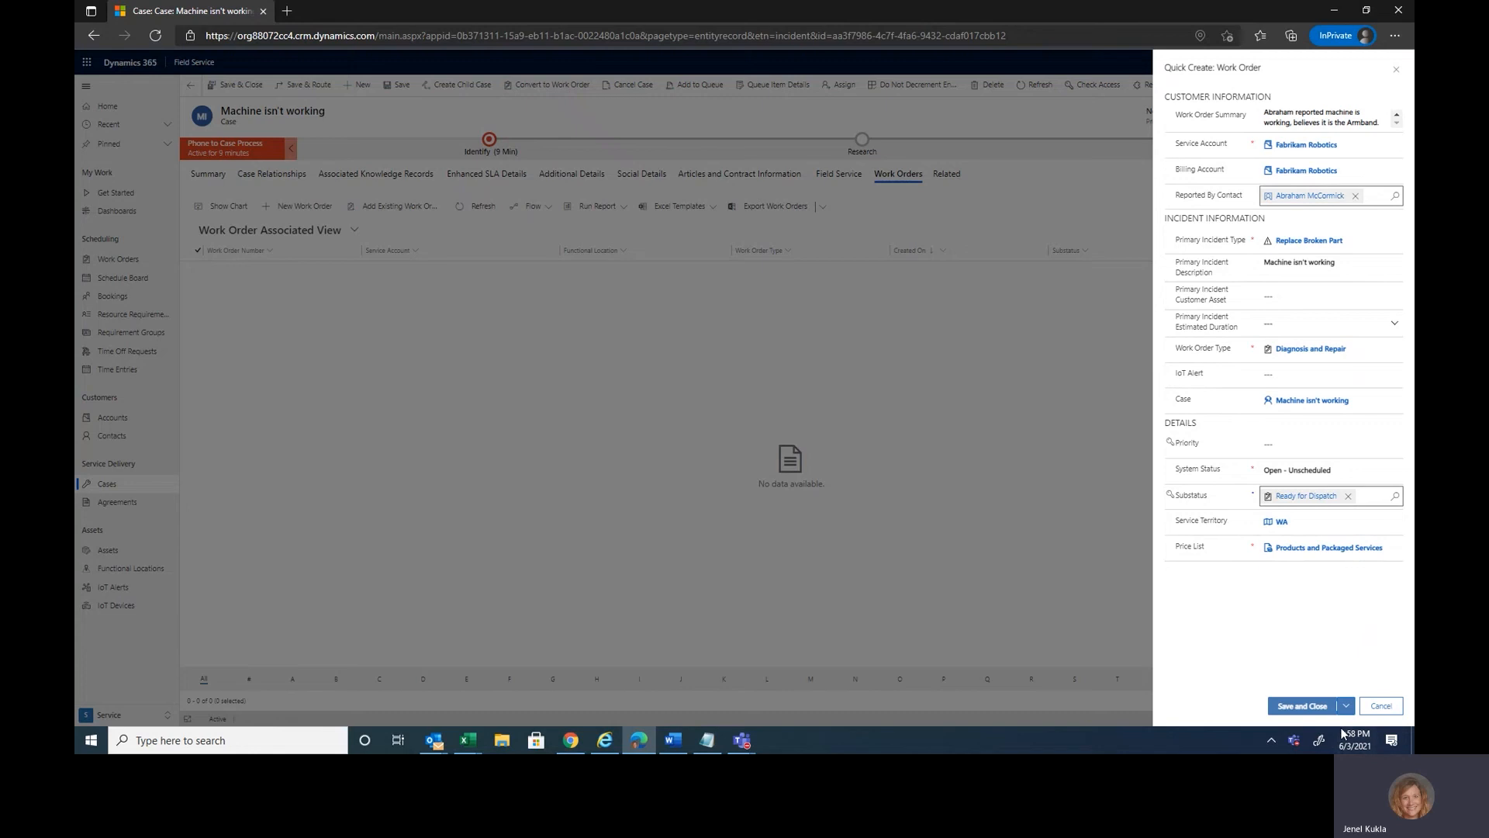
click(1292, 706)
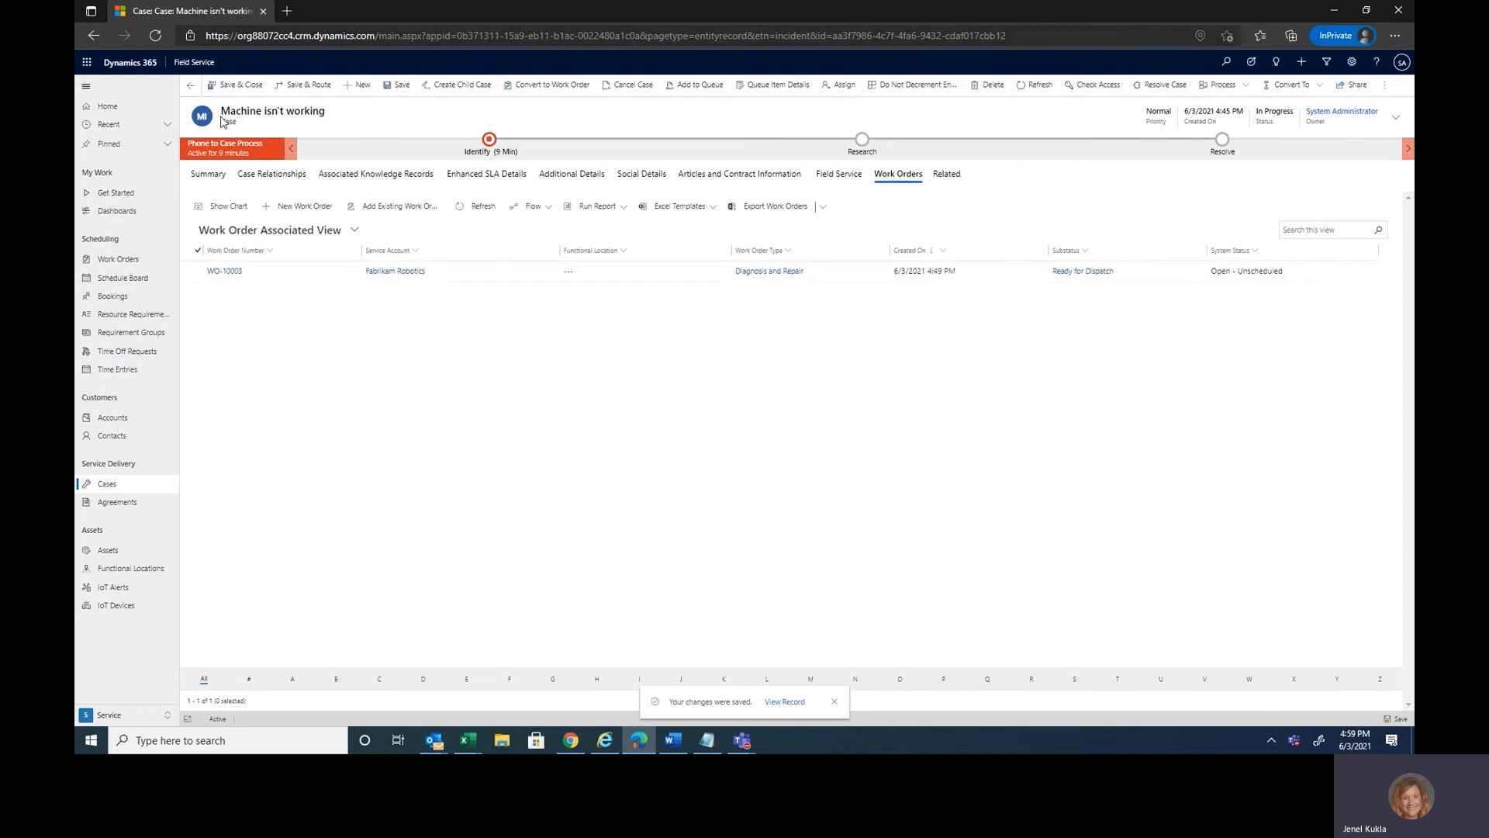
In the case's newly created work order, set the priority to High and advance the process to the Schedule Work Order stage
mouse_move(221, 123)
mouse_down()
mouse_move(264, 113)
mouse_move(202, 127)
mouse_up()
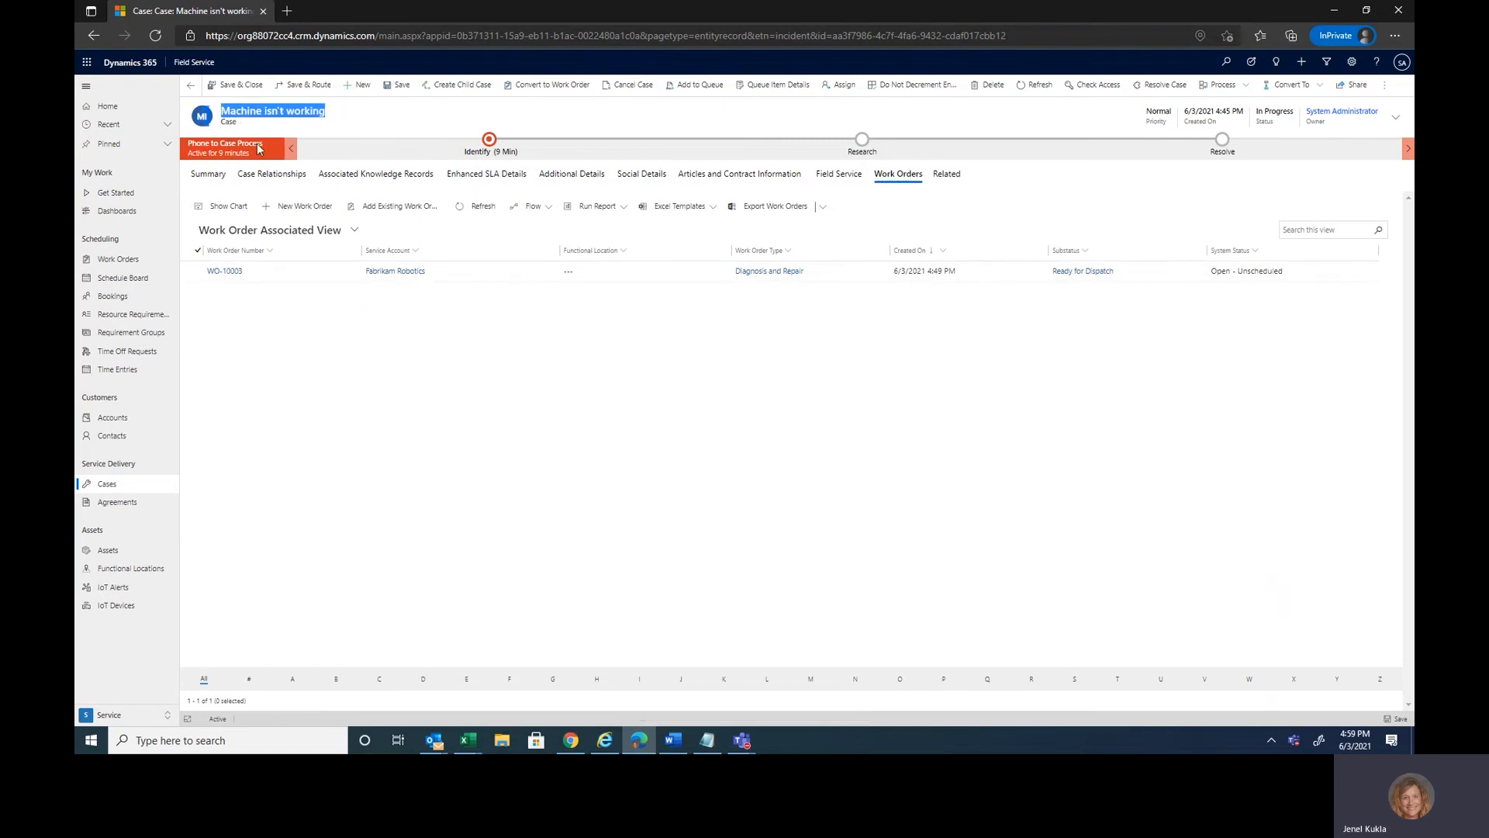
click(225, 271)
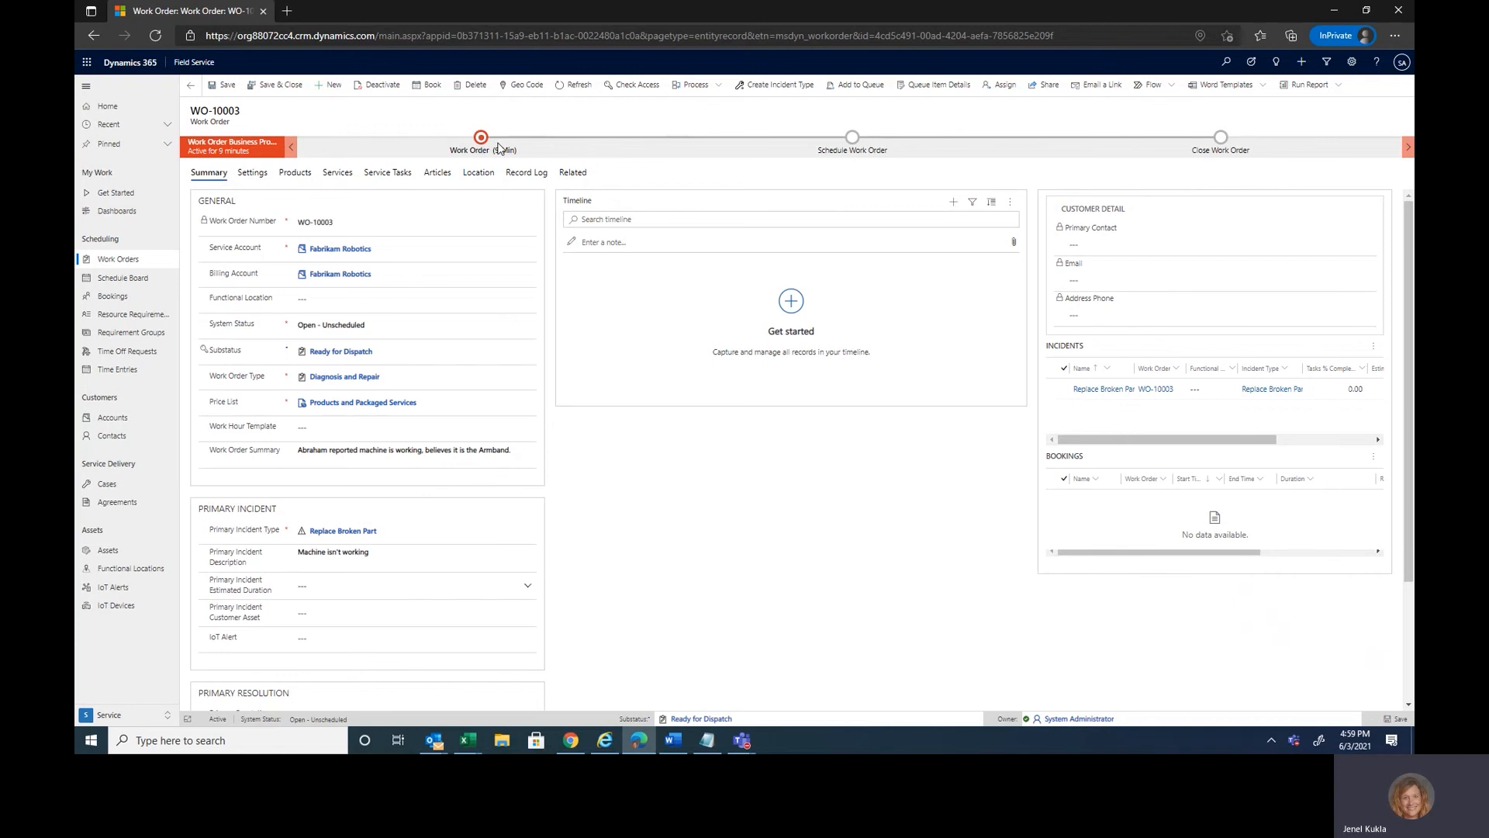
click(535, 148)
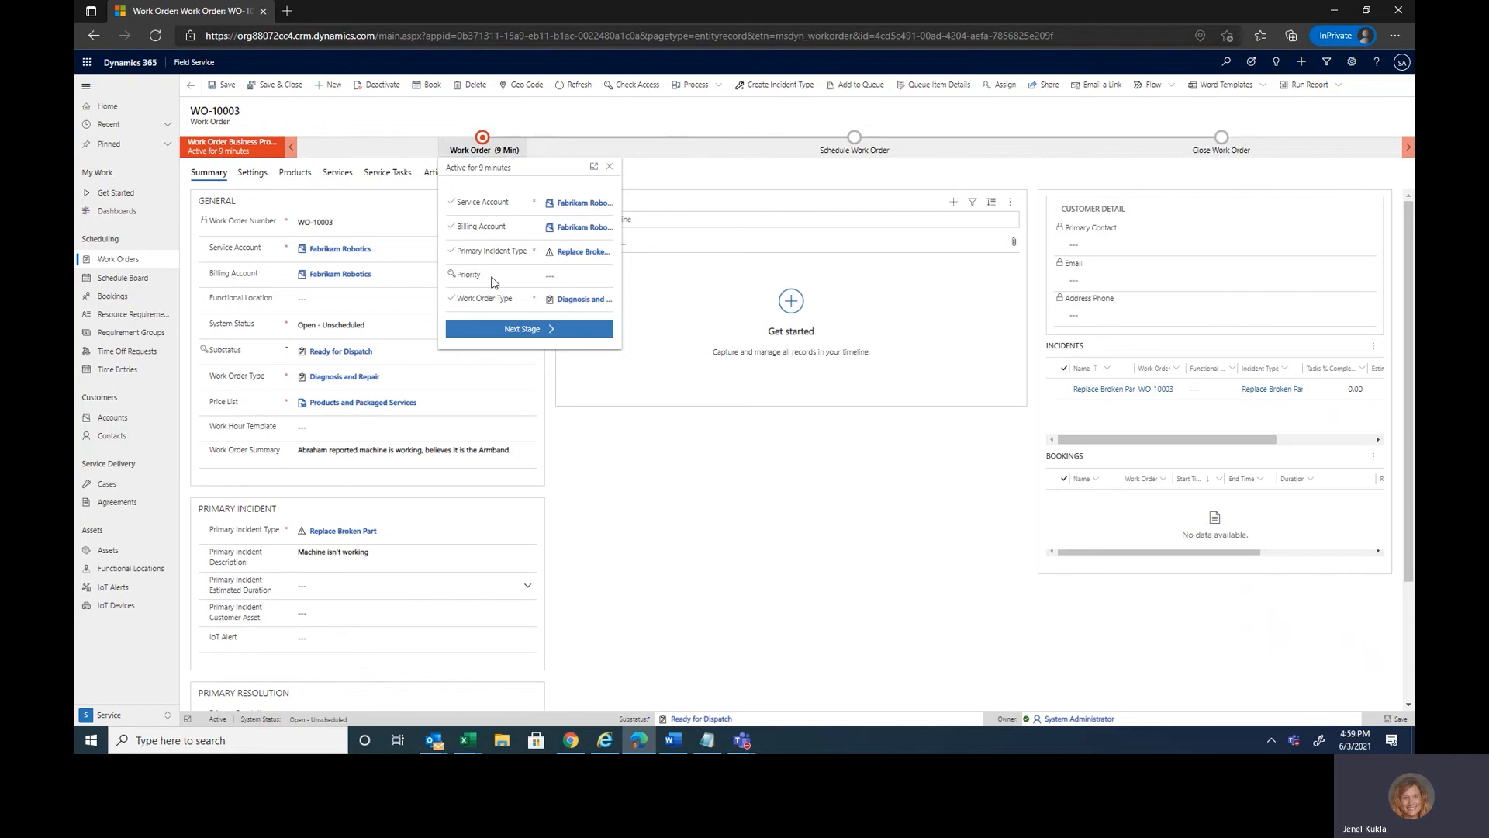
click(568, 277)
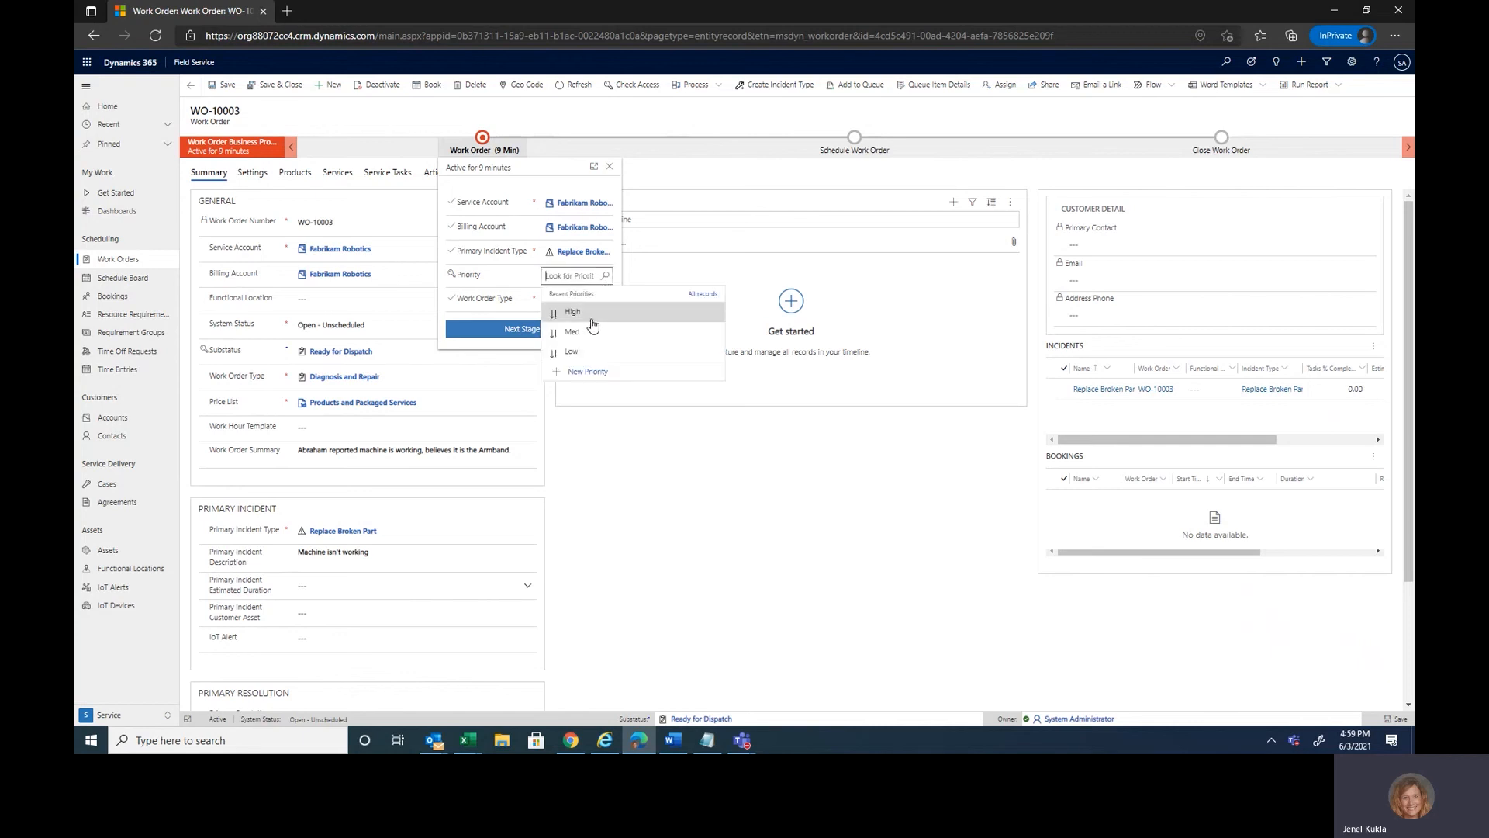
click(585, 312)
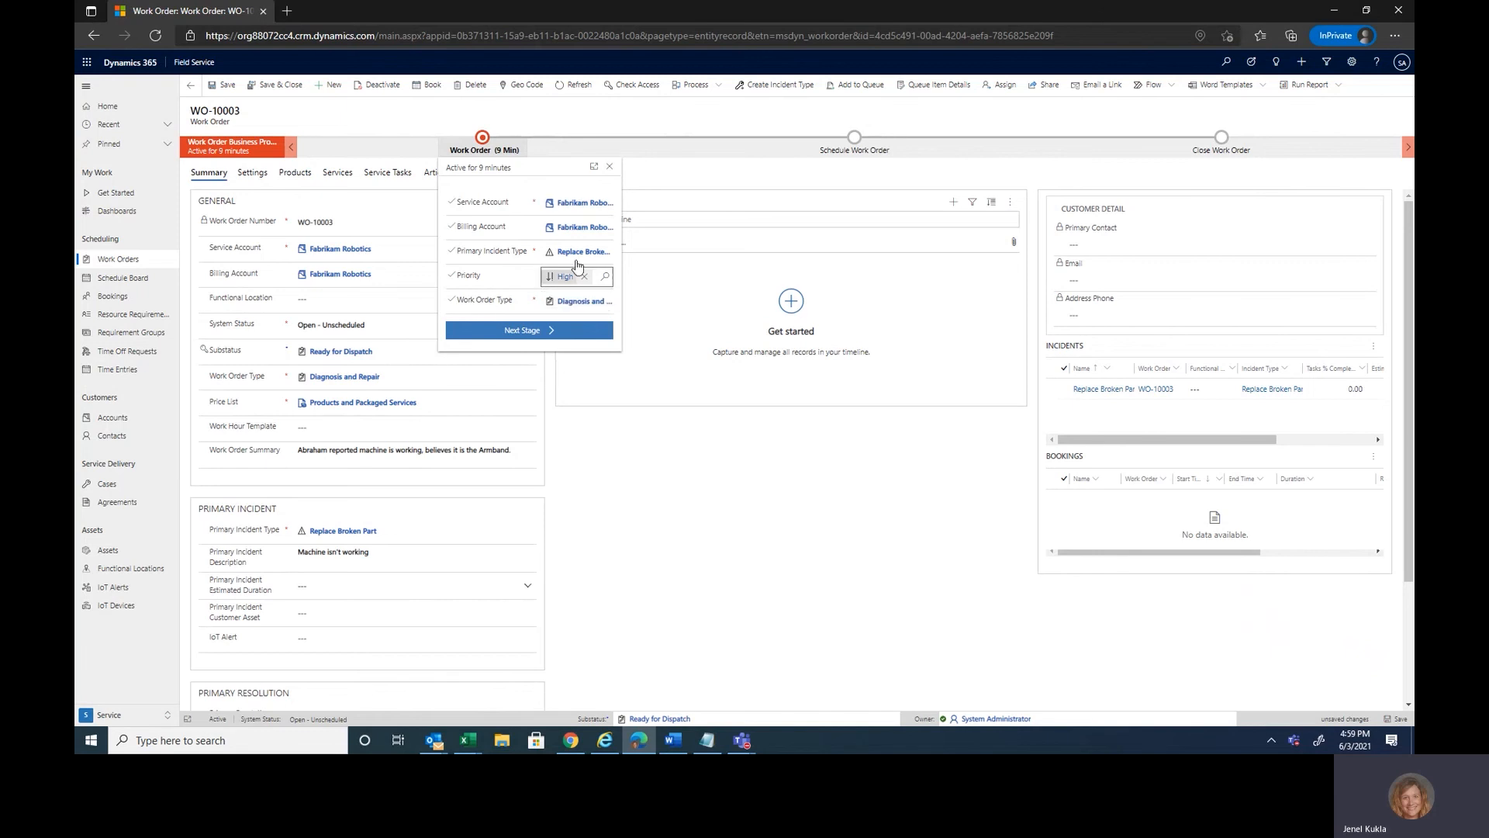
click(543, 333)
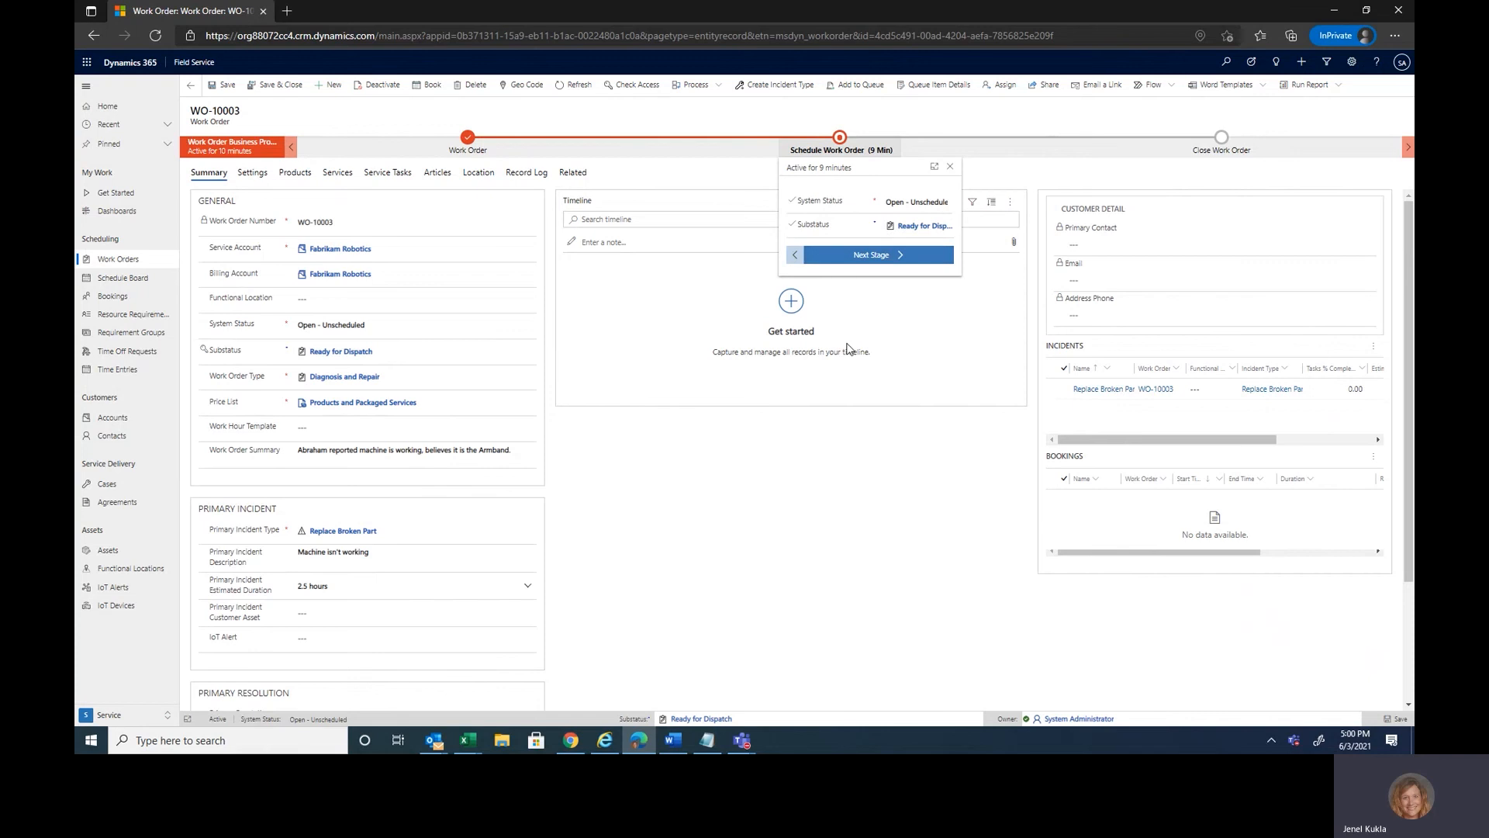
Review the work order's summary details and its priority, preference and related-record settings
click(685, 303)
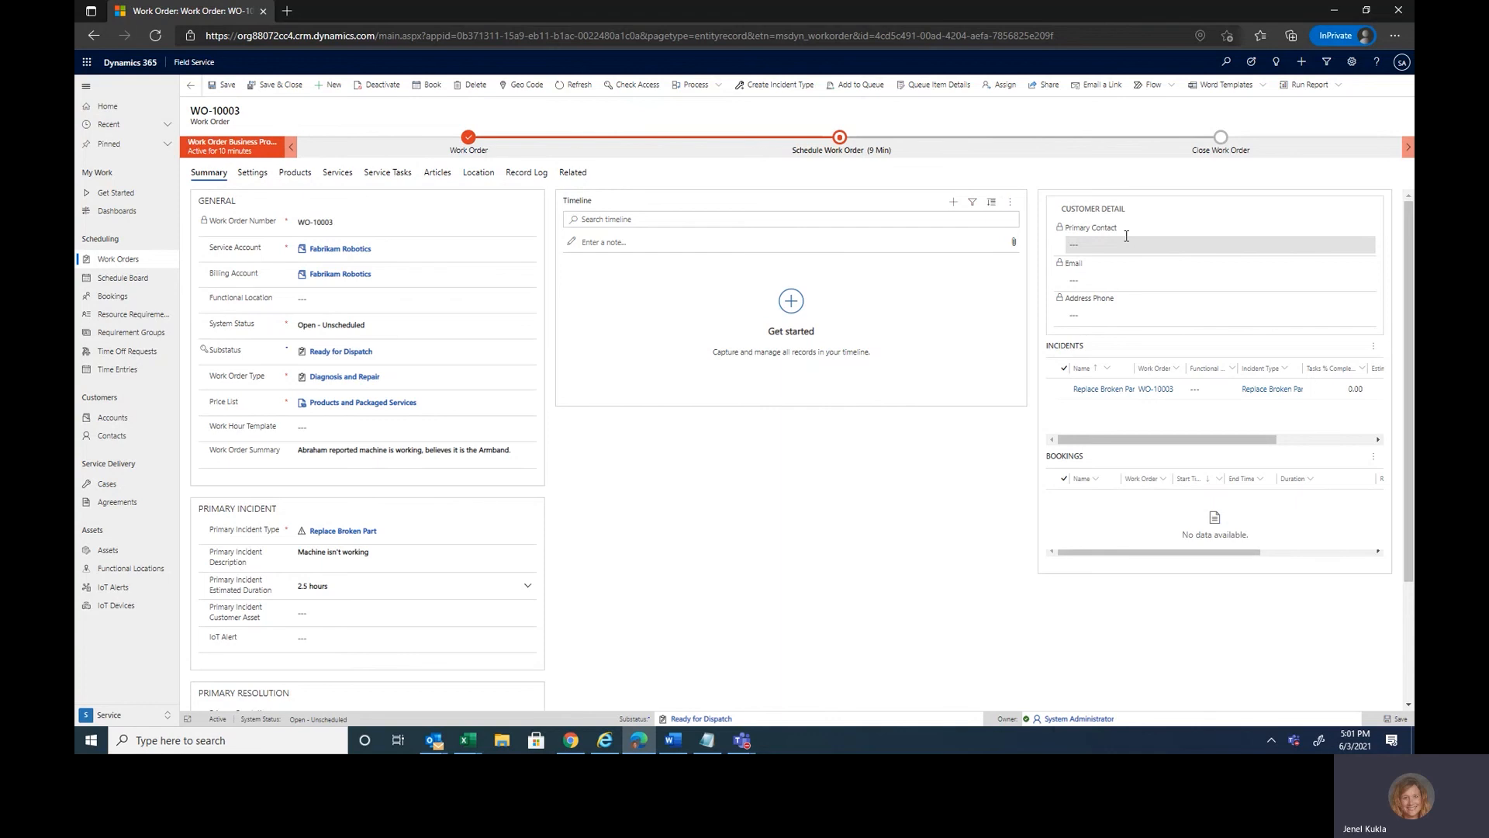
click(365, 256)
mouse_move(1410, 235)
mouse_down()
mouse_move(1413, 363)
mouse_move(1411, 230)
mouse_up()
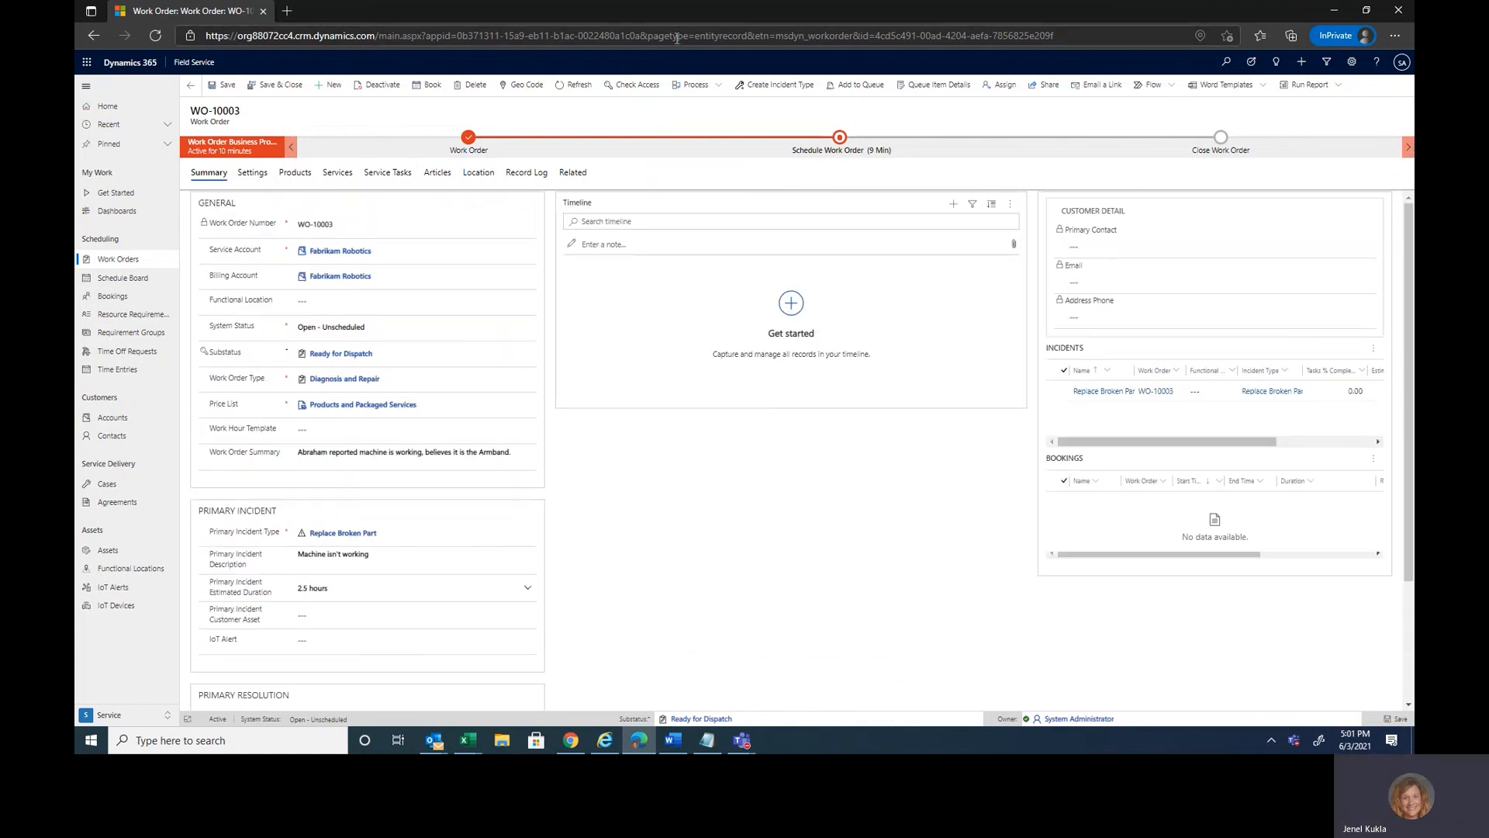
click(253, 174)
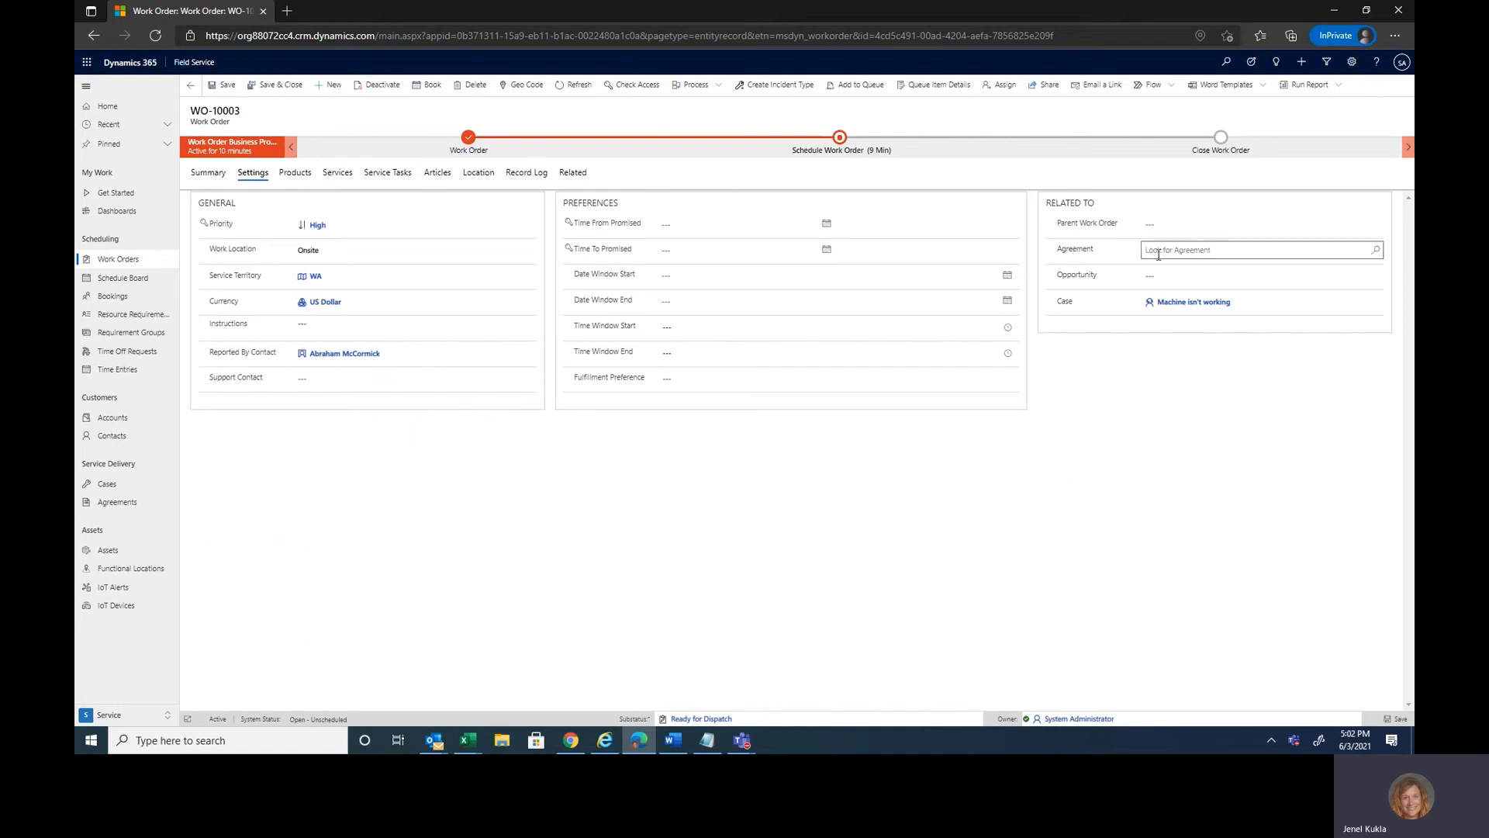
Start a new work order product, select ArmBand 100 as the product, and stay on its form
click(291, 176)
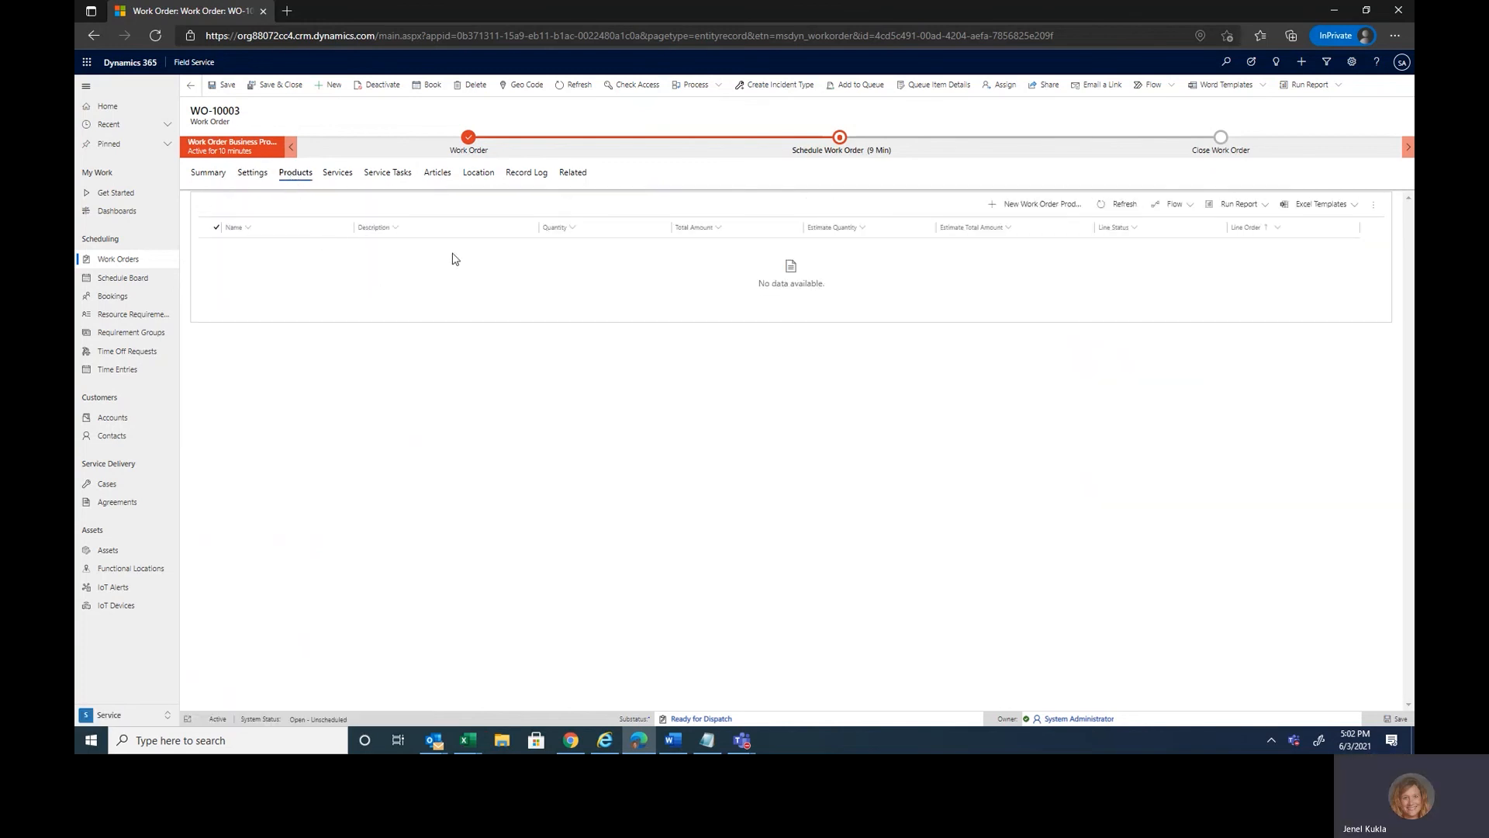
click(1036, 207)
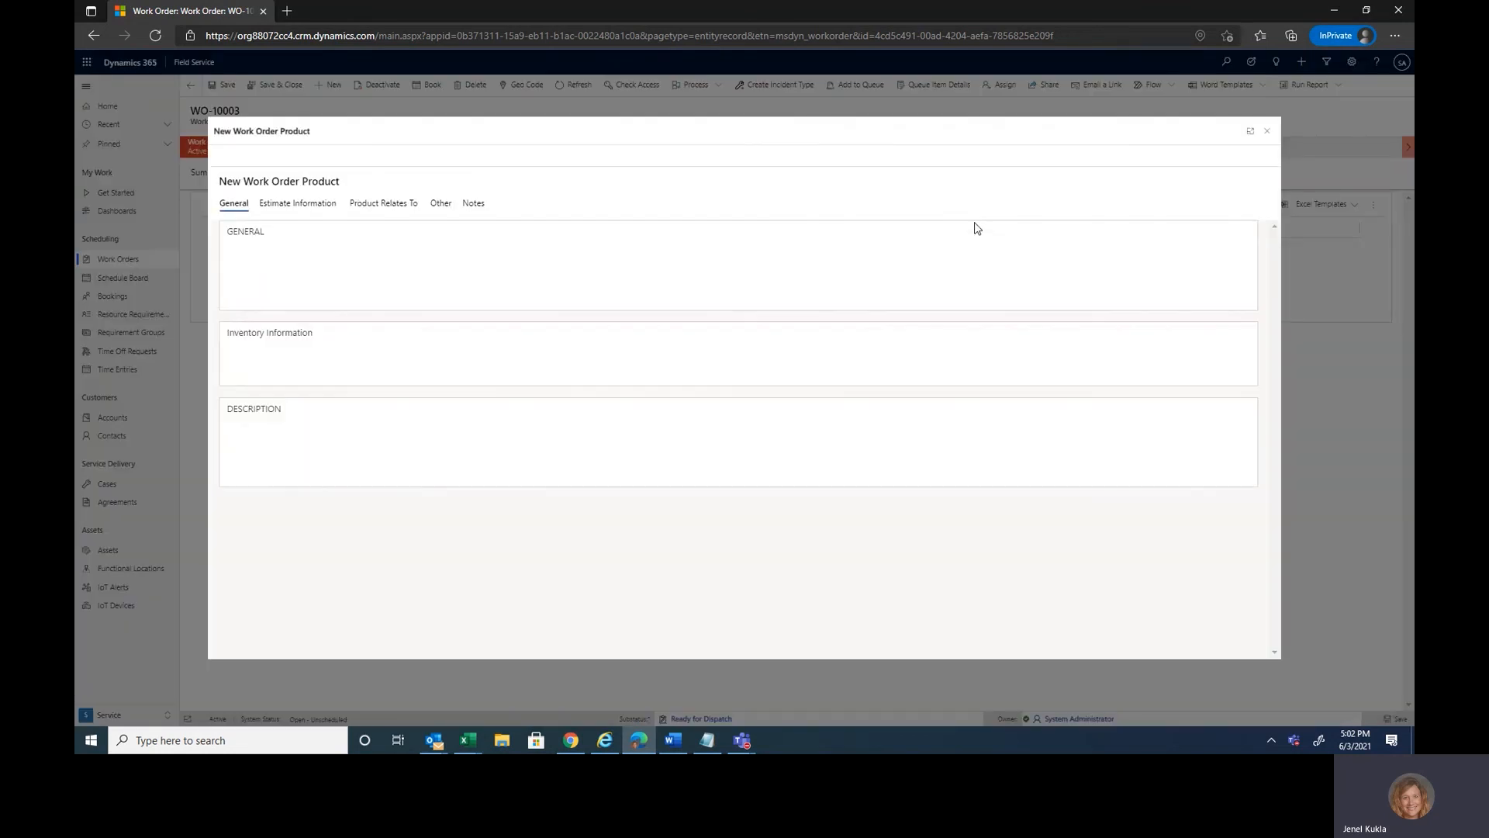
click(448, 253)
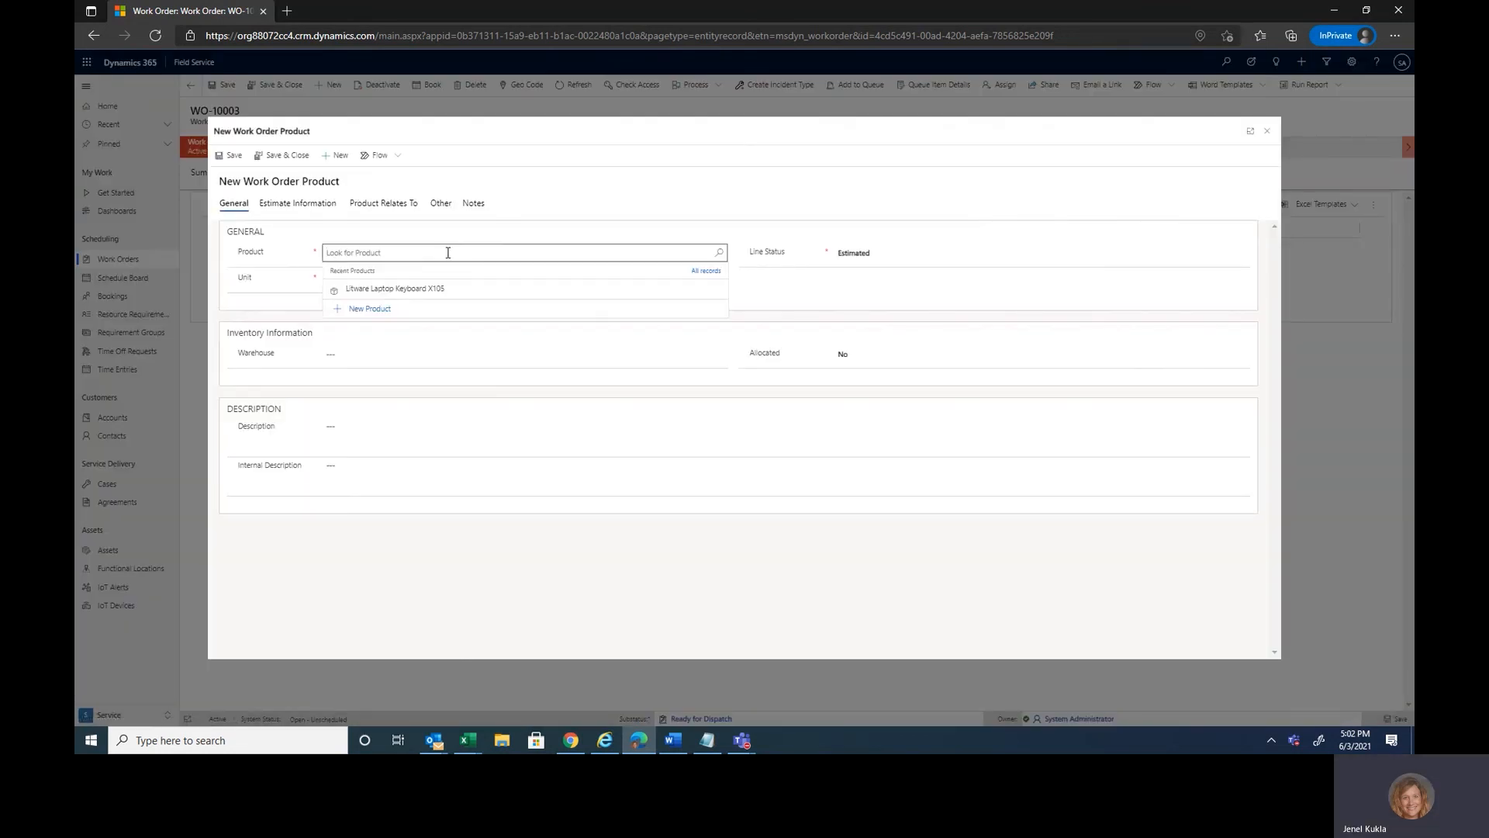
text(arm)
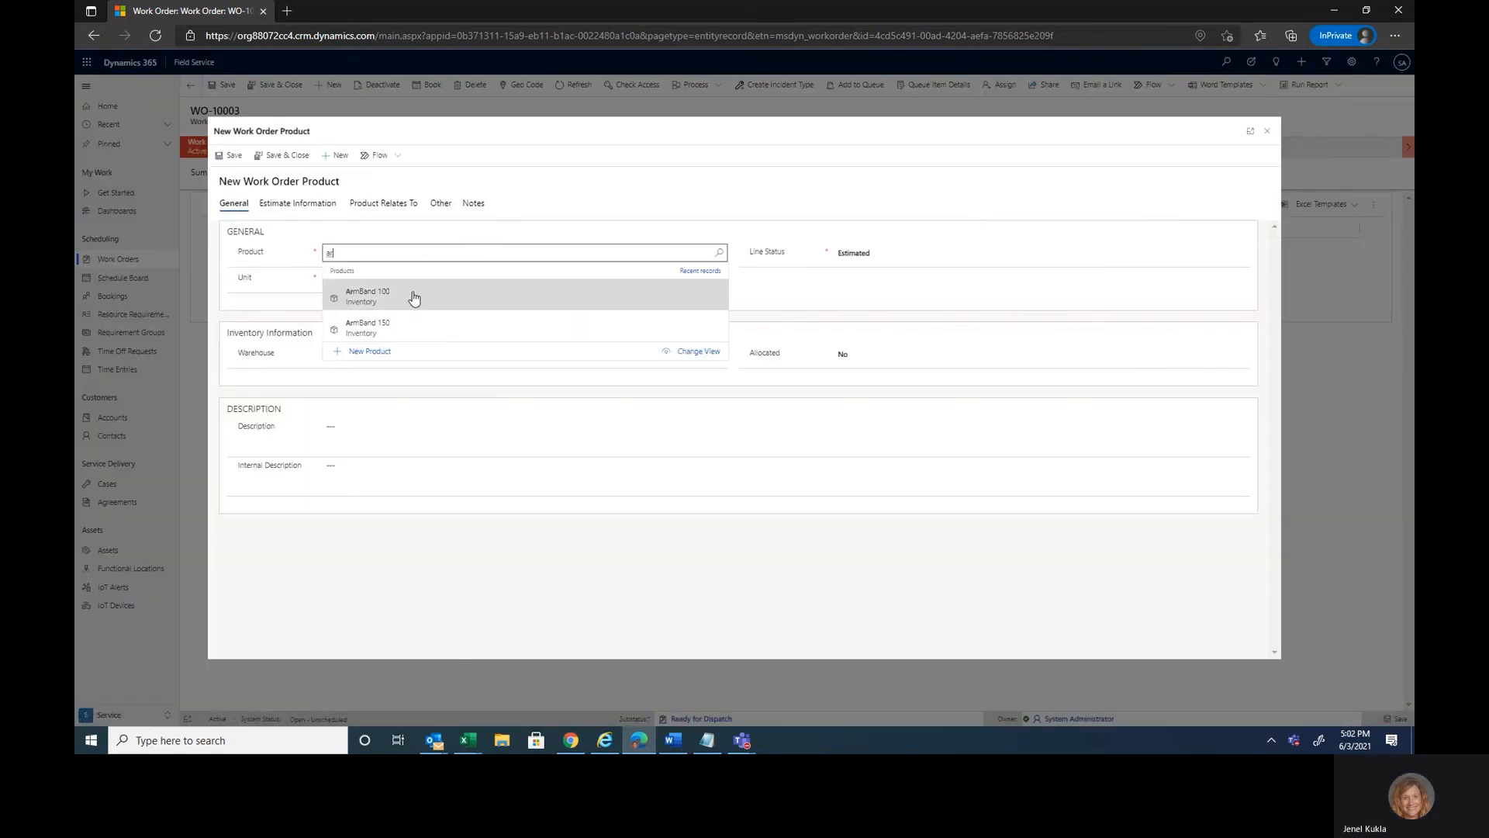
click(411, 294)
click(362, 283)
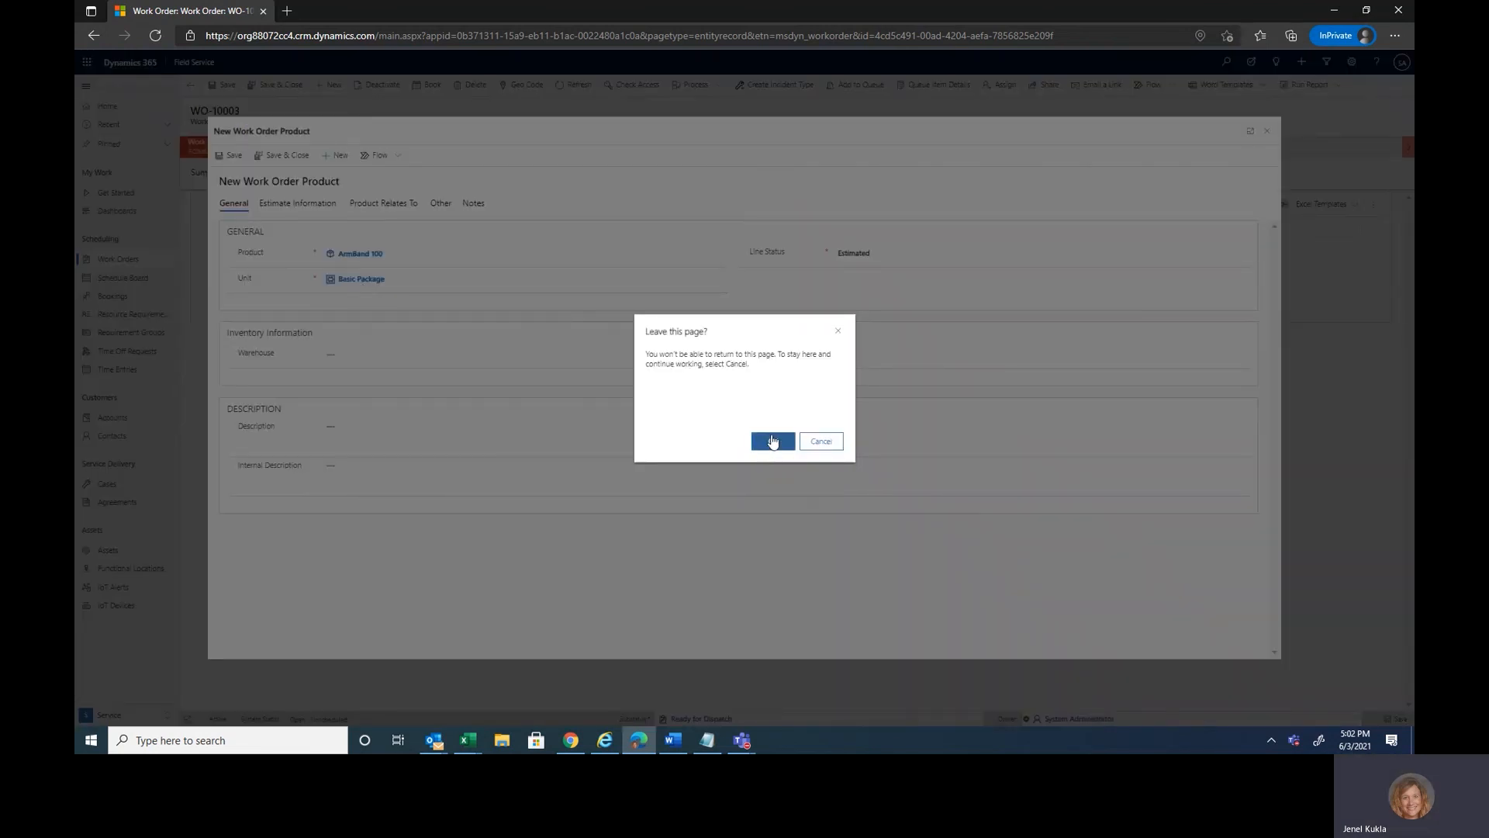
click(831, 445)
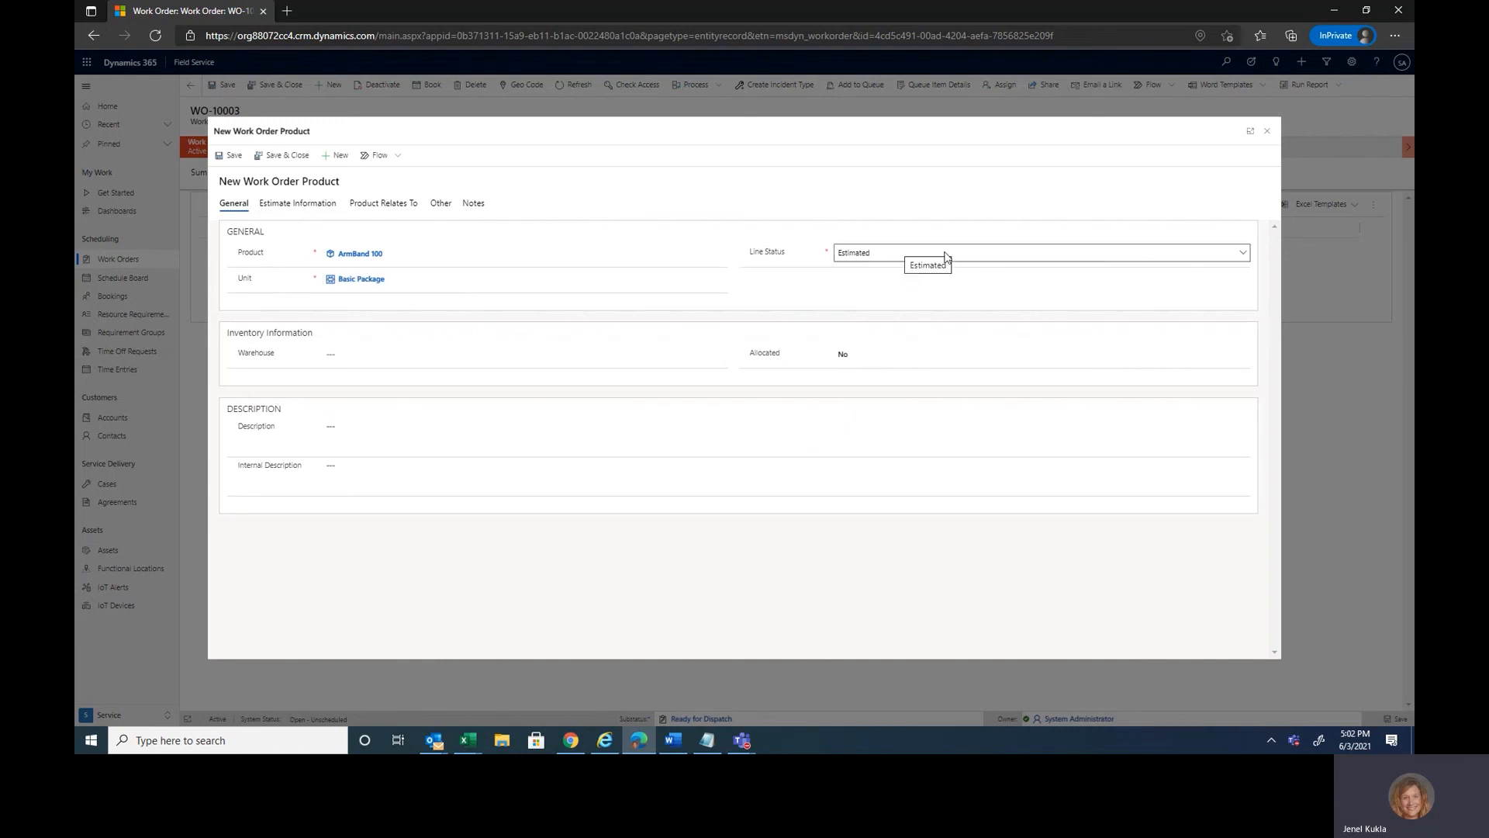
Keep the product's line status Estimated, set its warehouse to Main, and save and close it
click(976, 254)
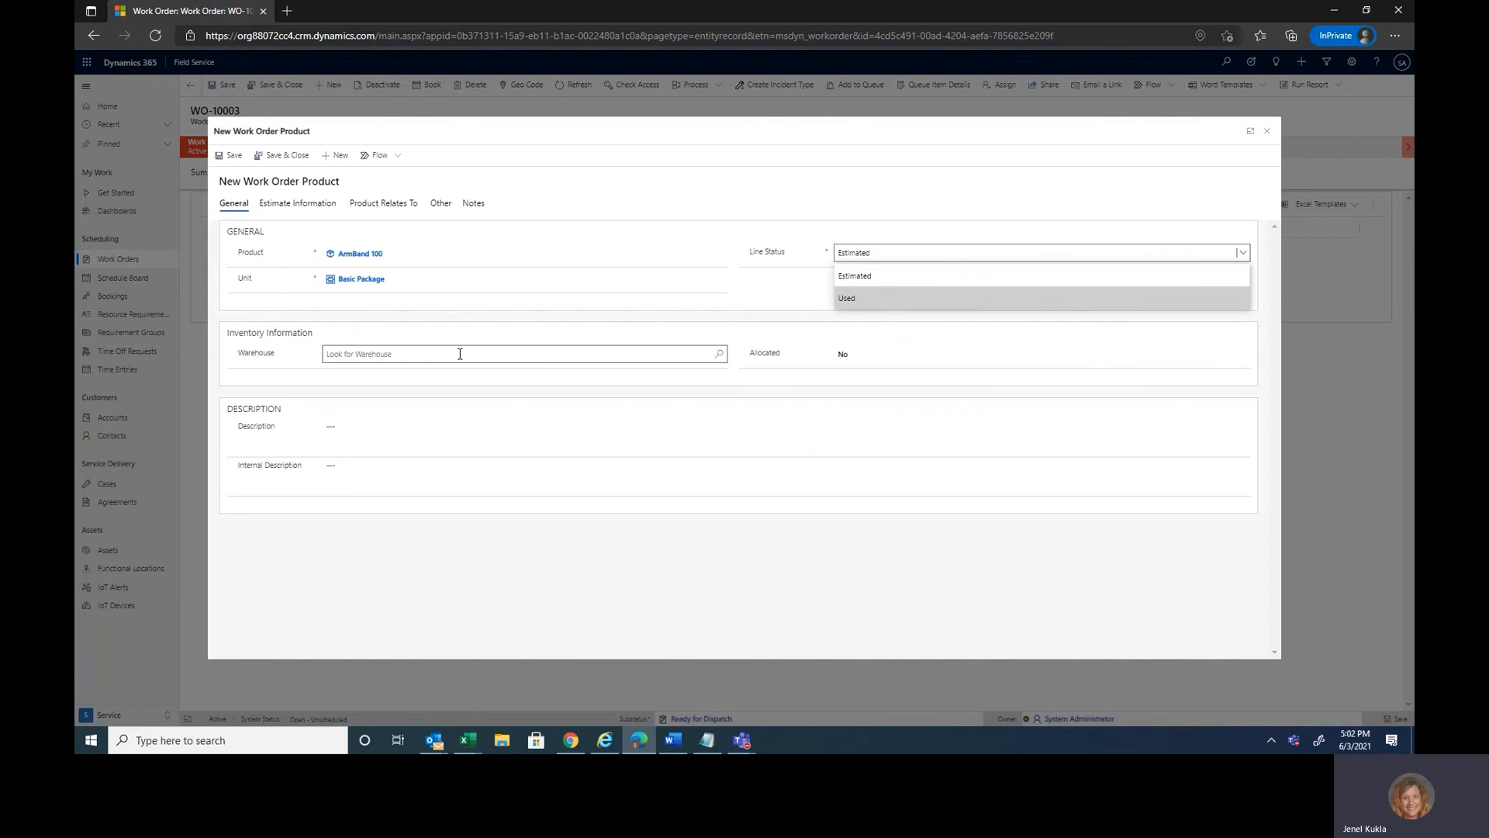
click(460, 354)
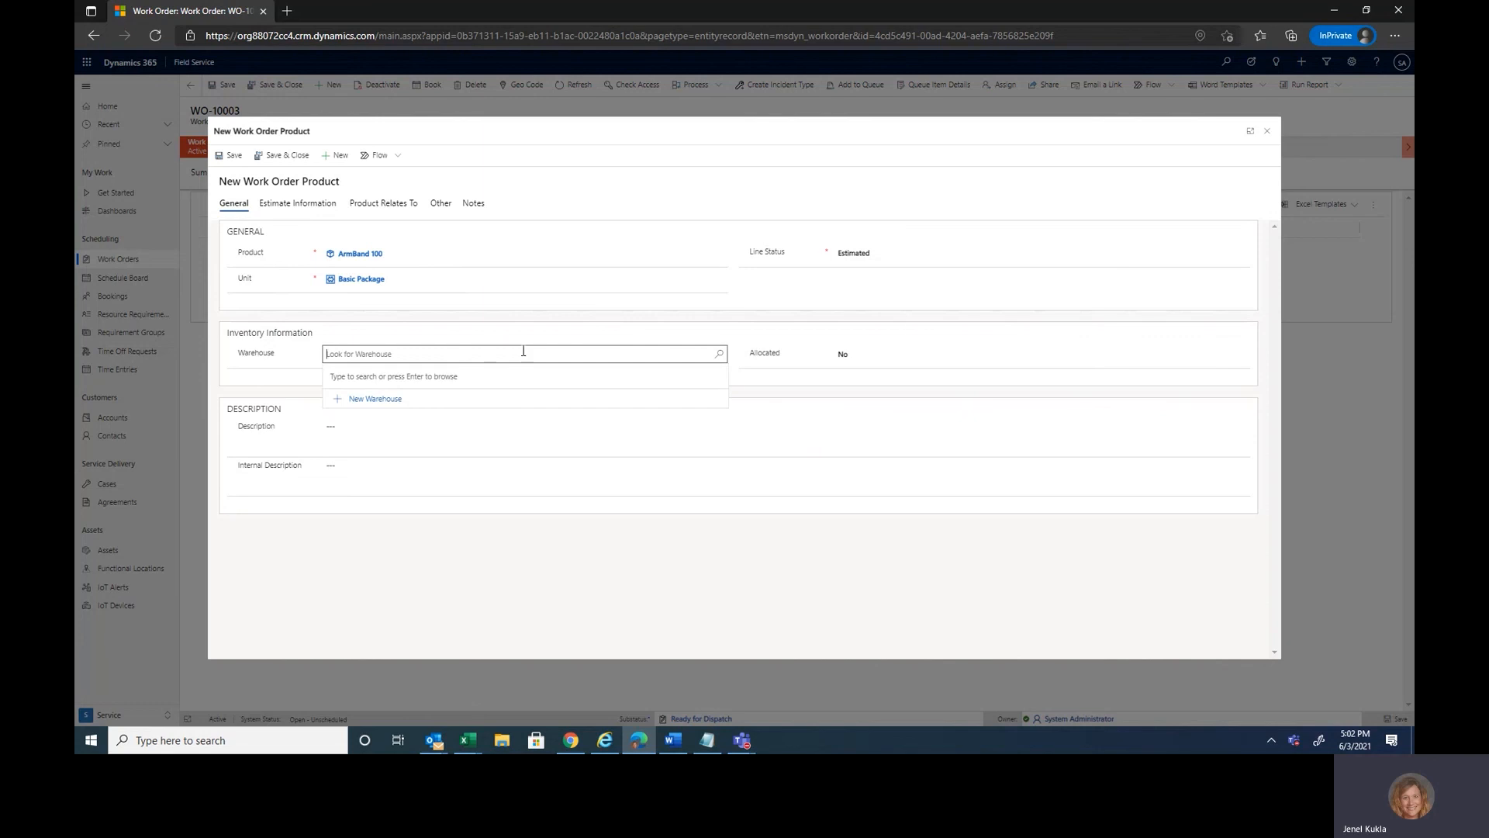
click(719, 354)
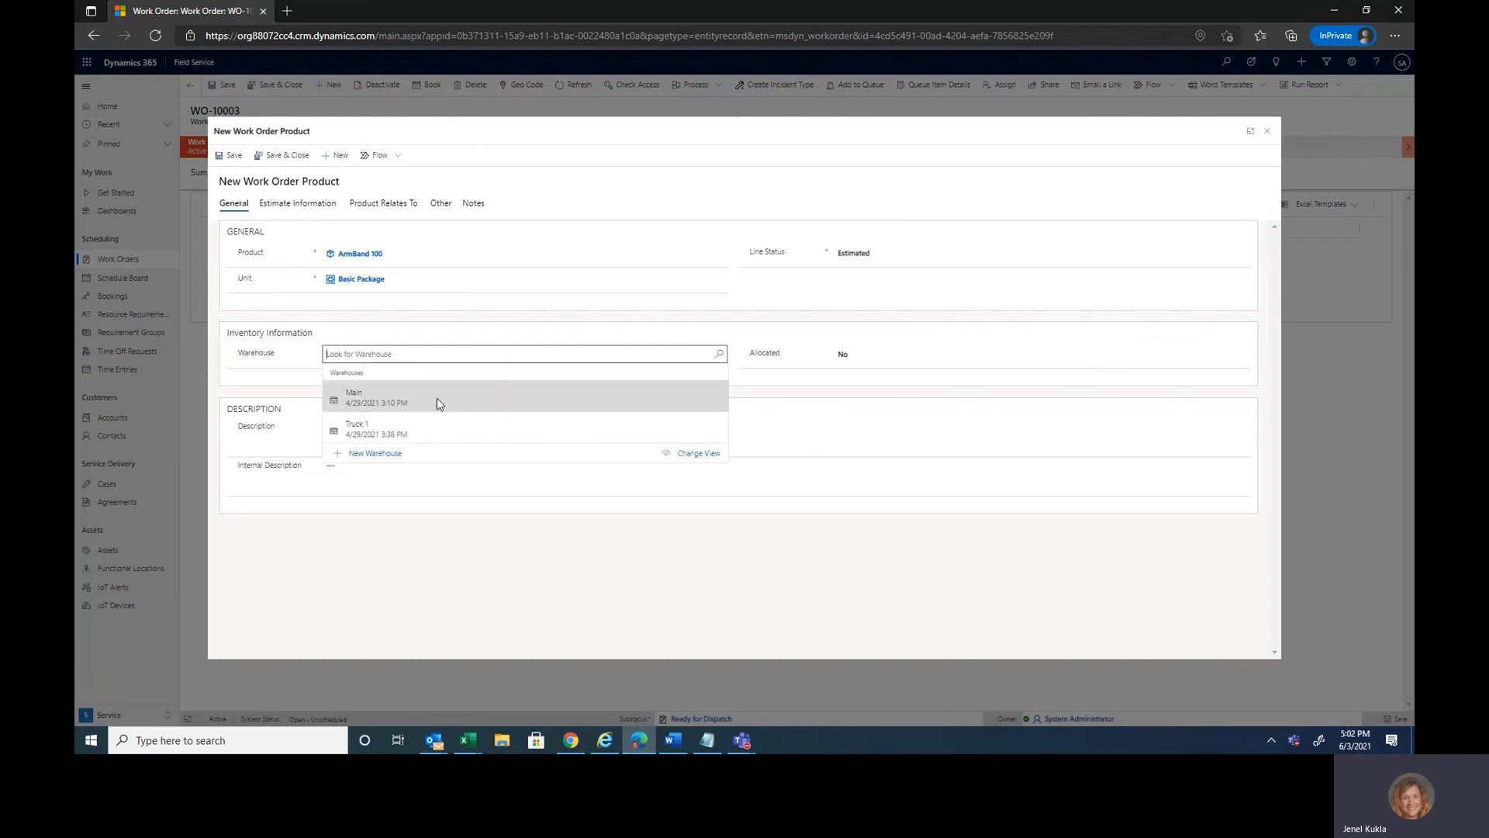
click(440, 404)
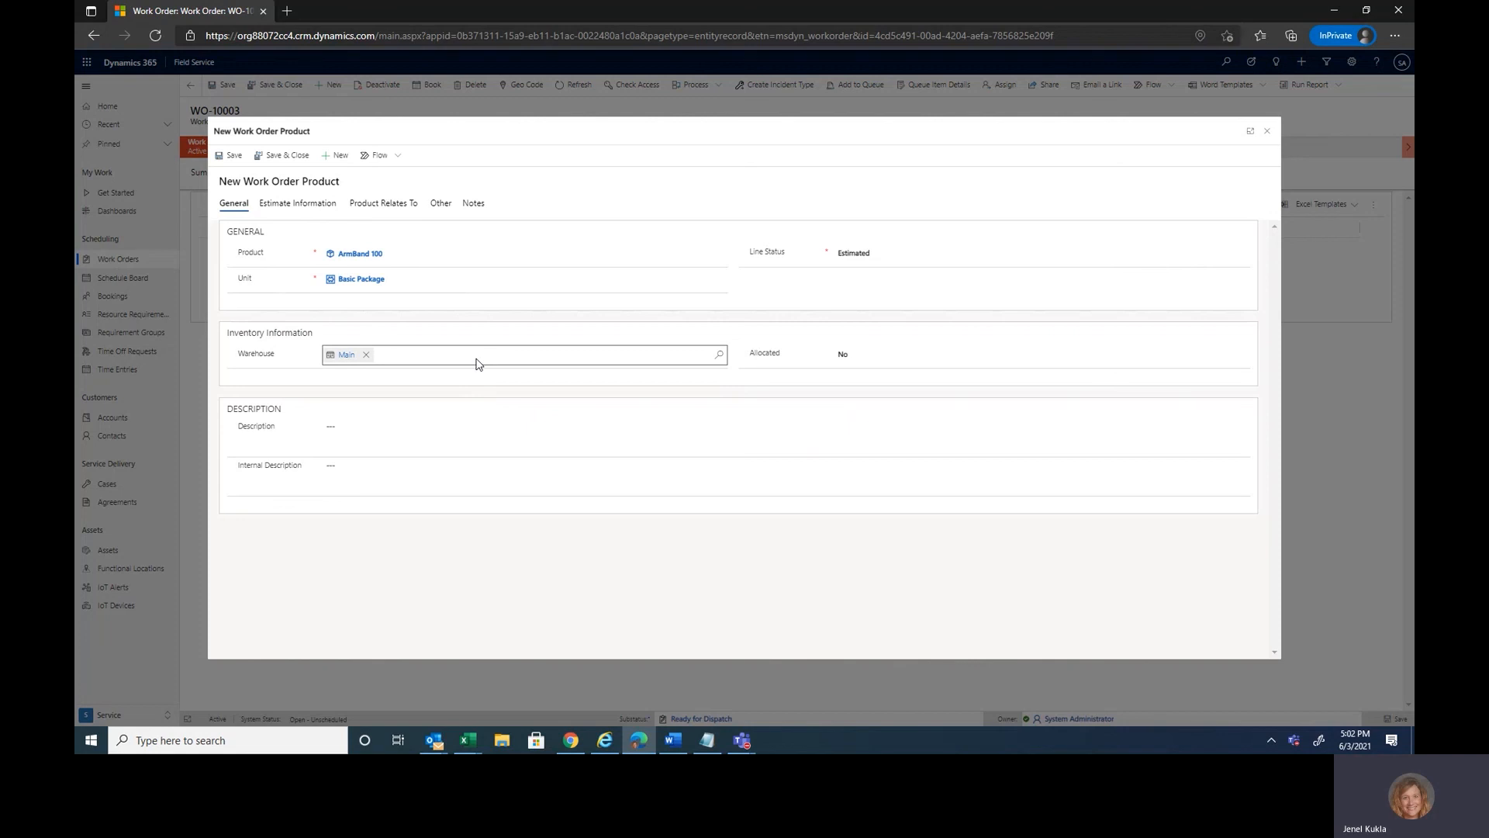
click(286, 158)
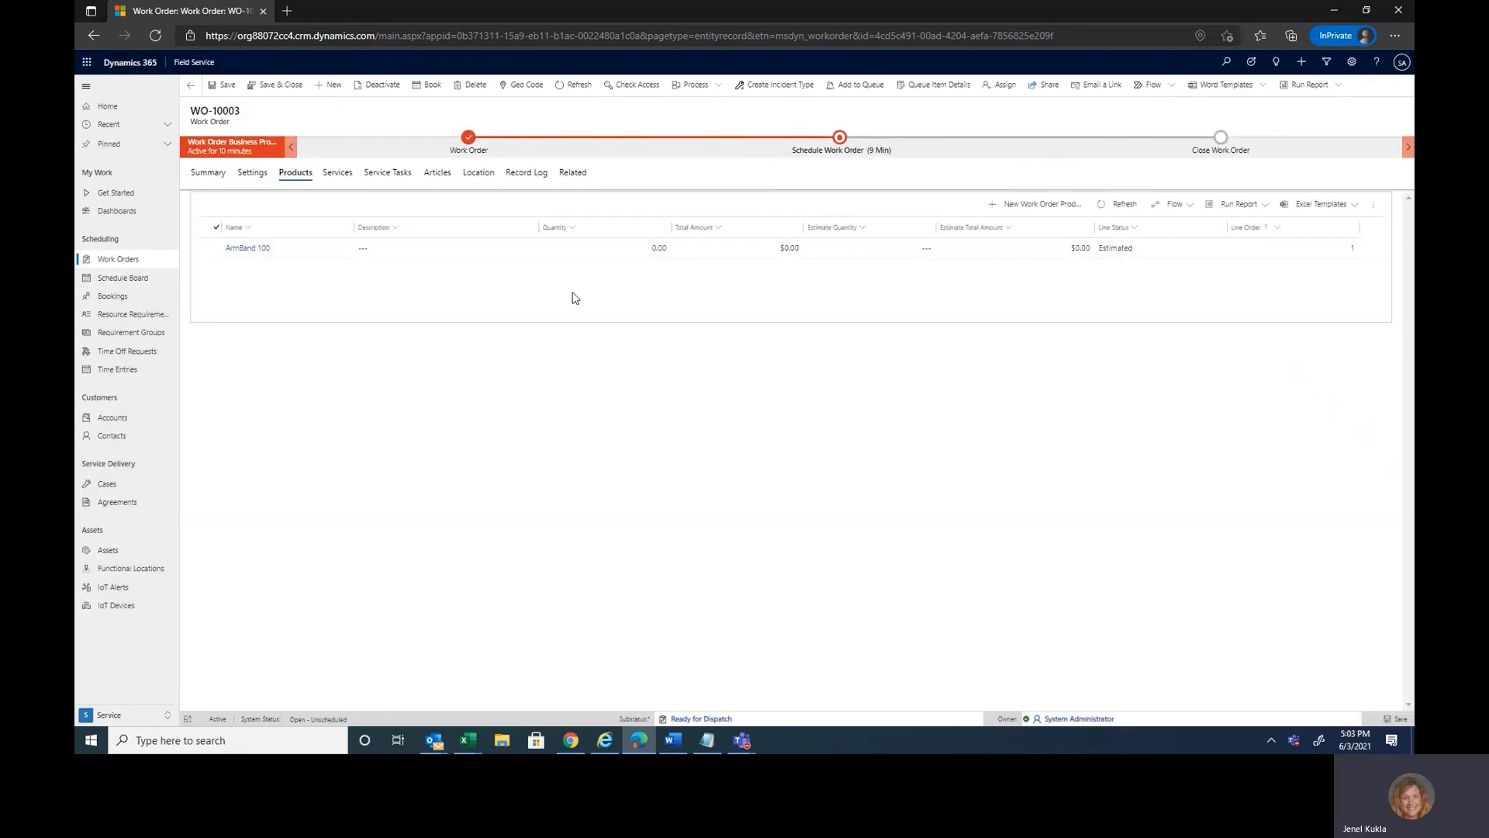
Open the ArmBand 100 work order product and set its estimate quantity to 1
click(453, 254)
double_click(453, 255)
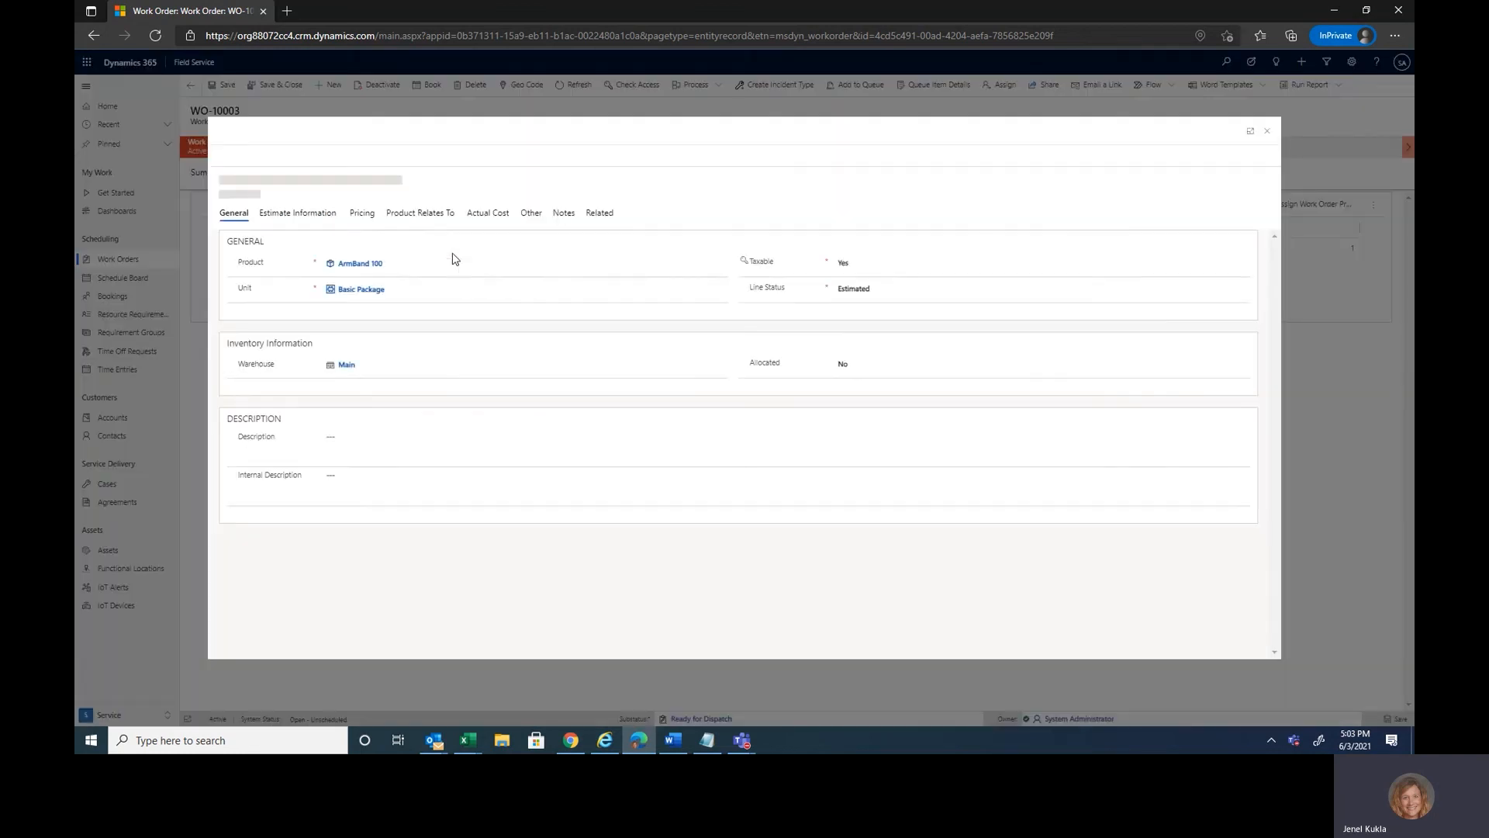
click(293, 221)
click(342, 262)
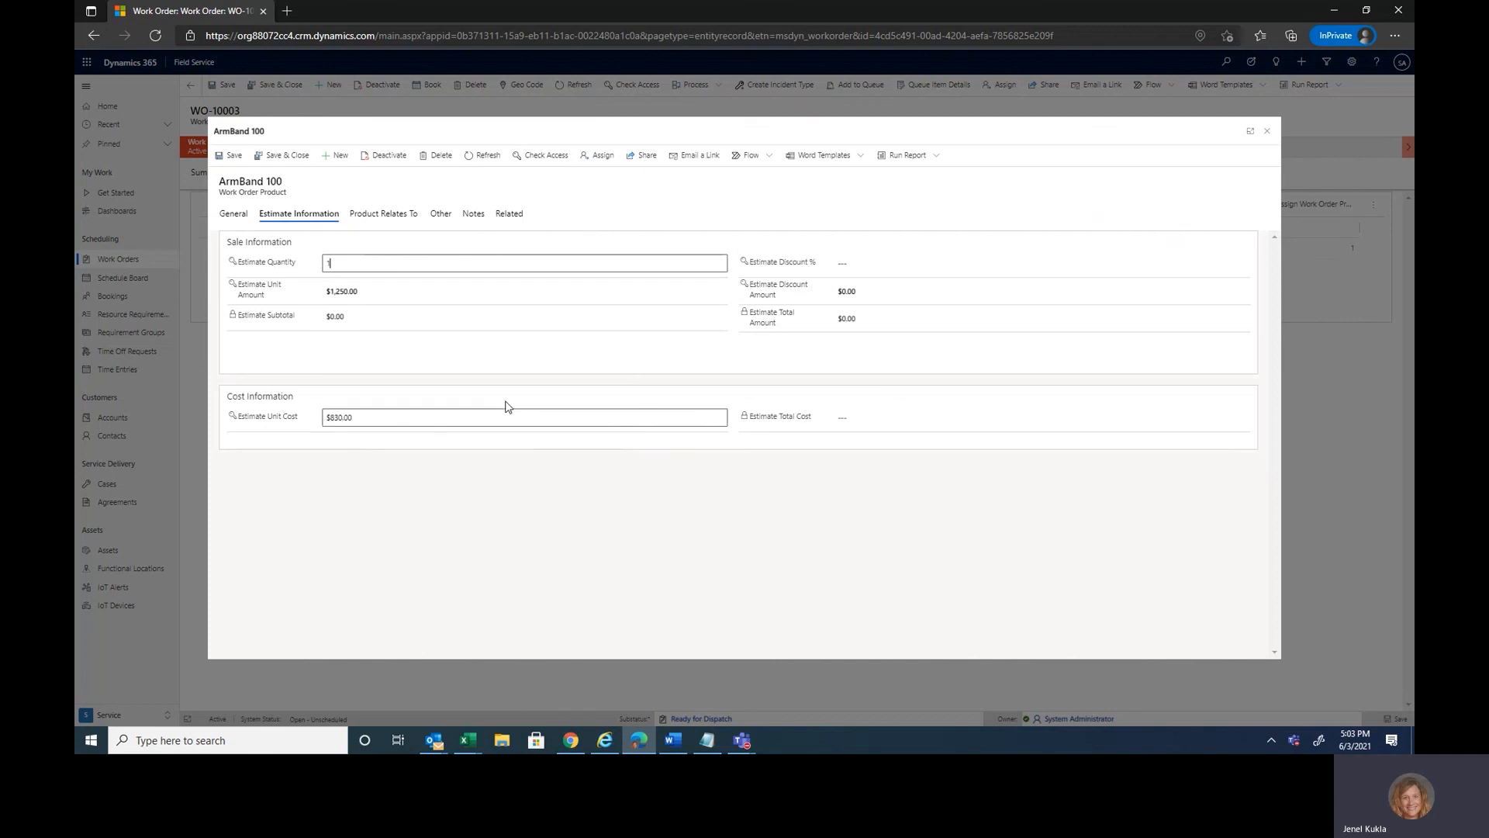
click(395, 290)
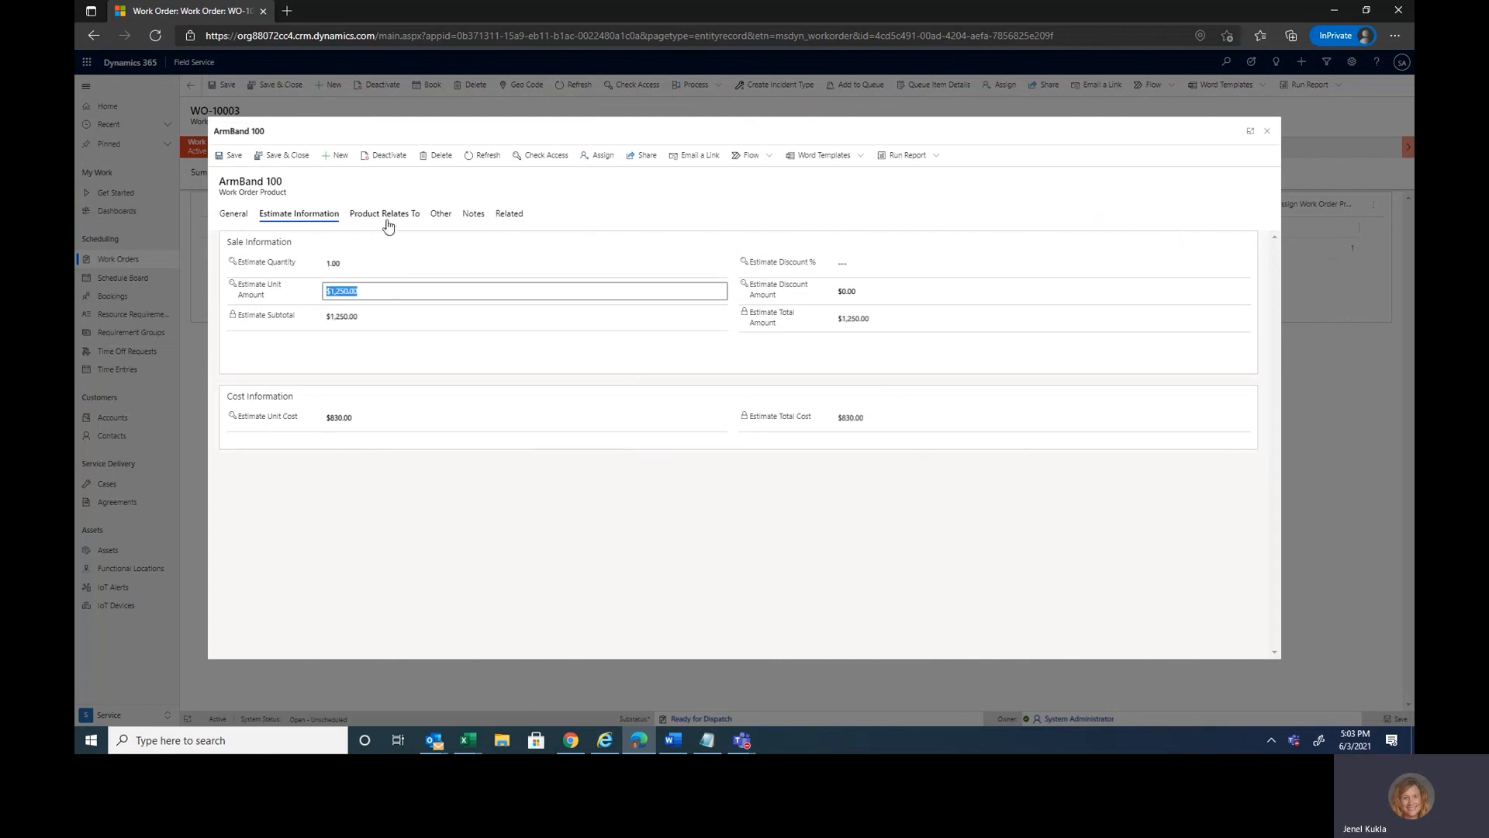
Review the ArmBand 100 line's related records, notes and general details, and save and close it
click(381, 219)
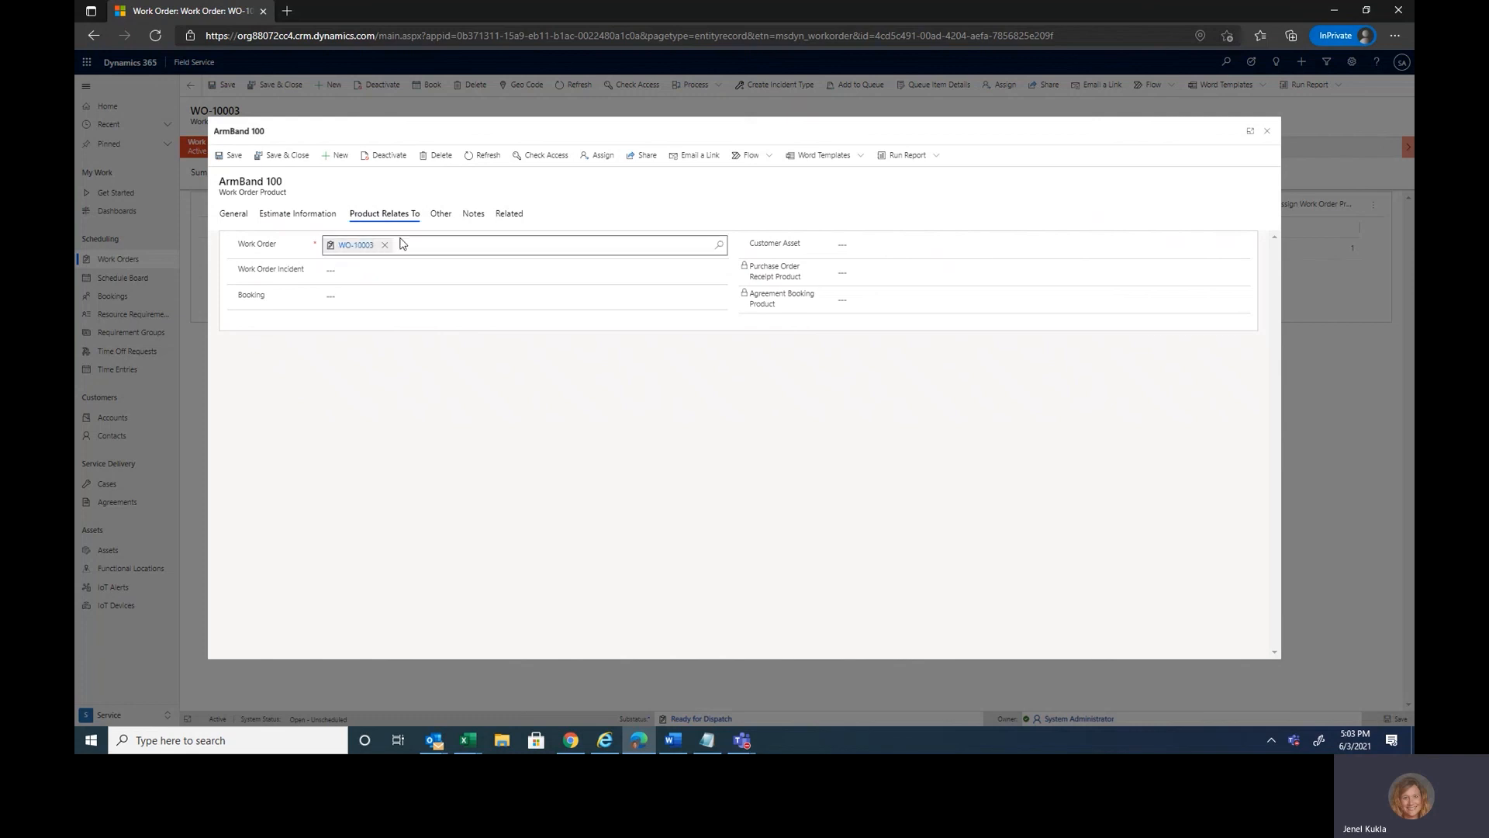
click(476, 220)
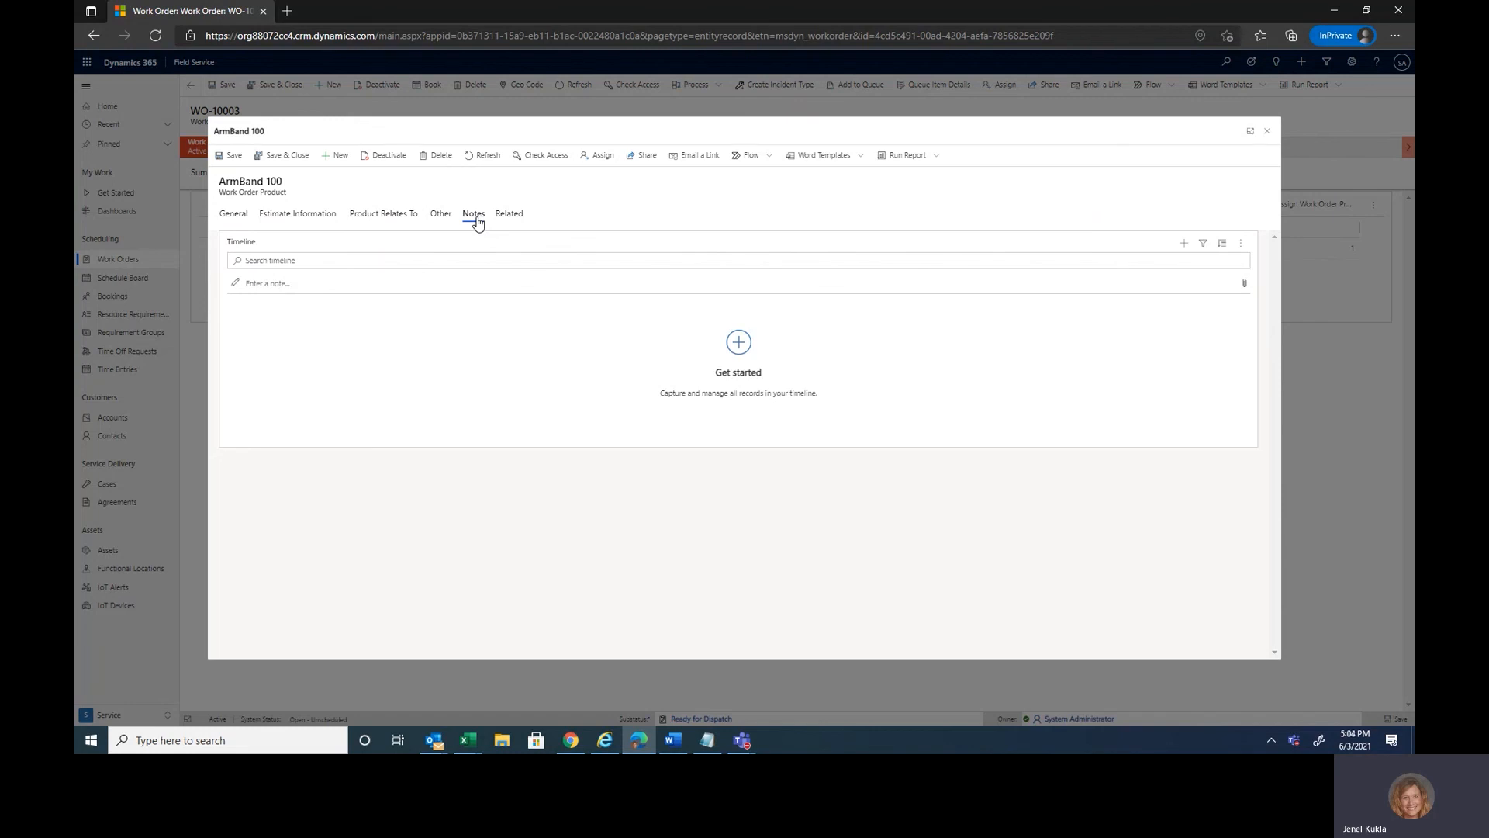
click(227, 217)
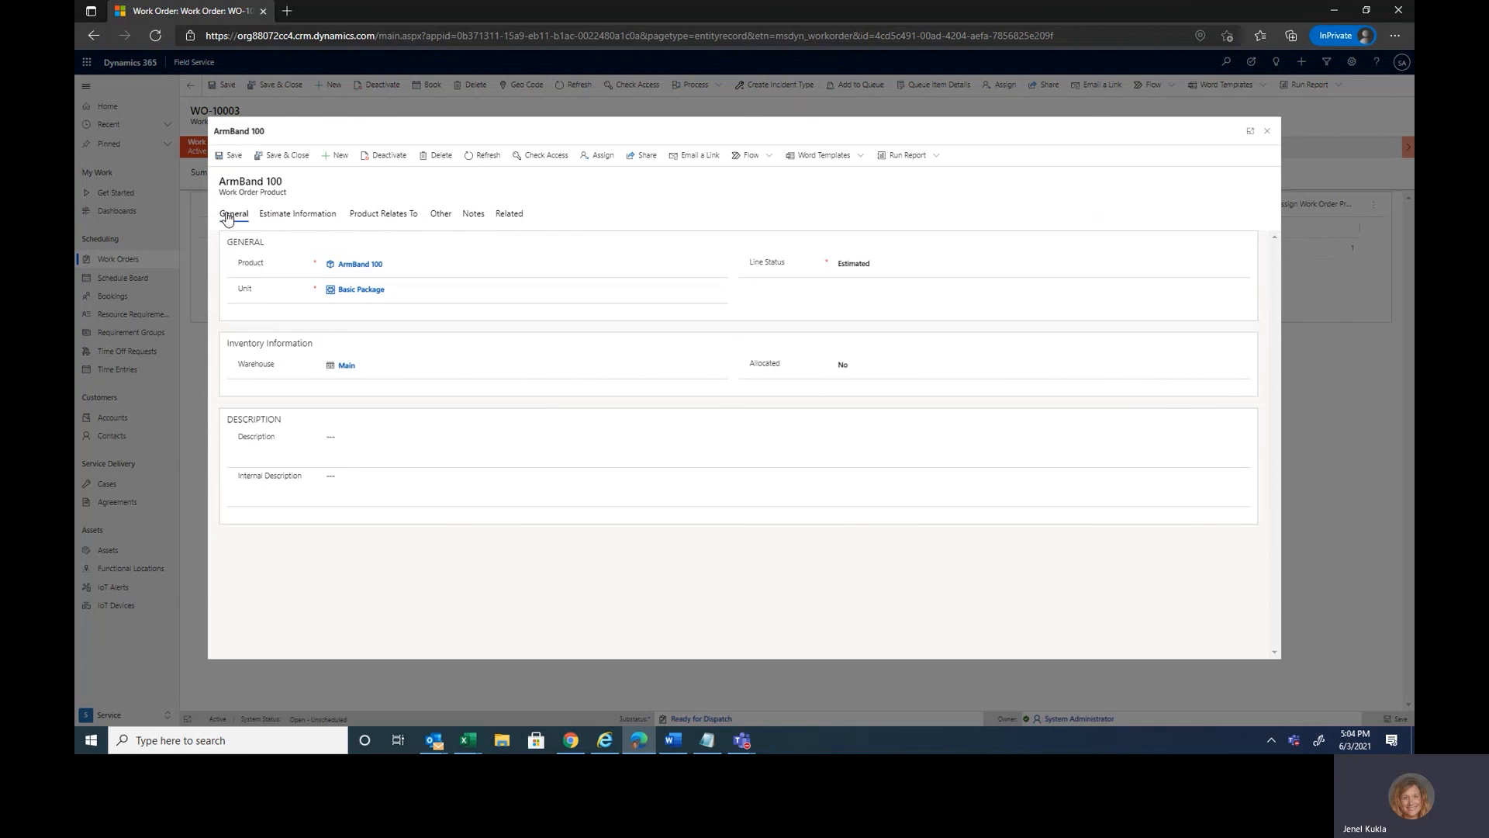
click(283, 155)
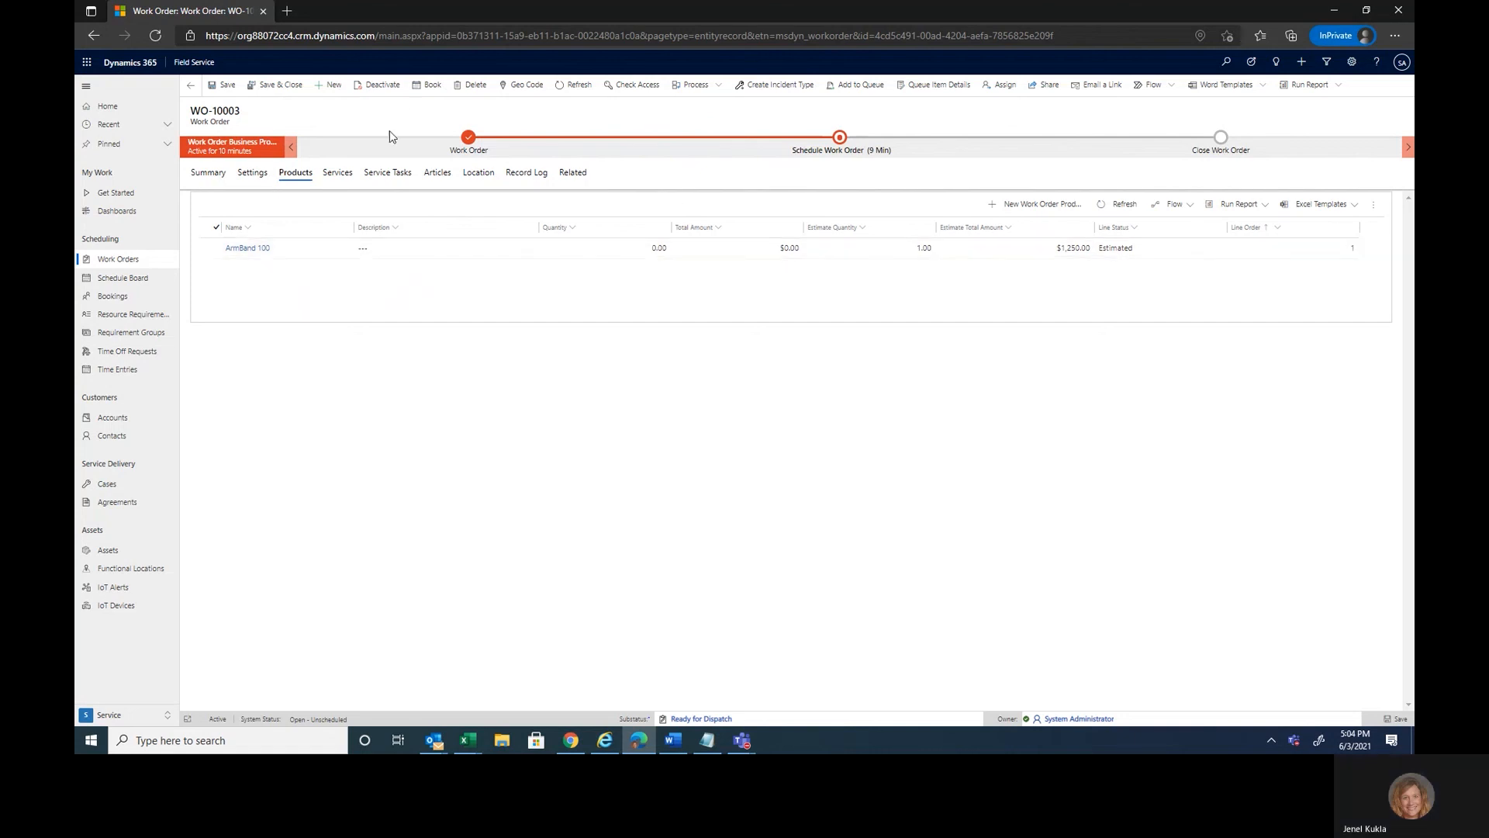
Start a new work order service and select ArmBand Install (Flat Hourly Rate) as the service
click(337, 180)
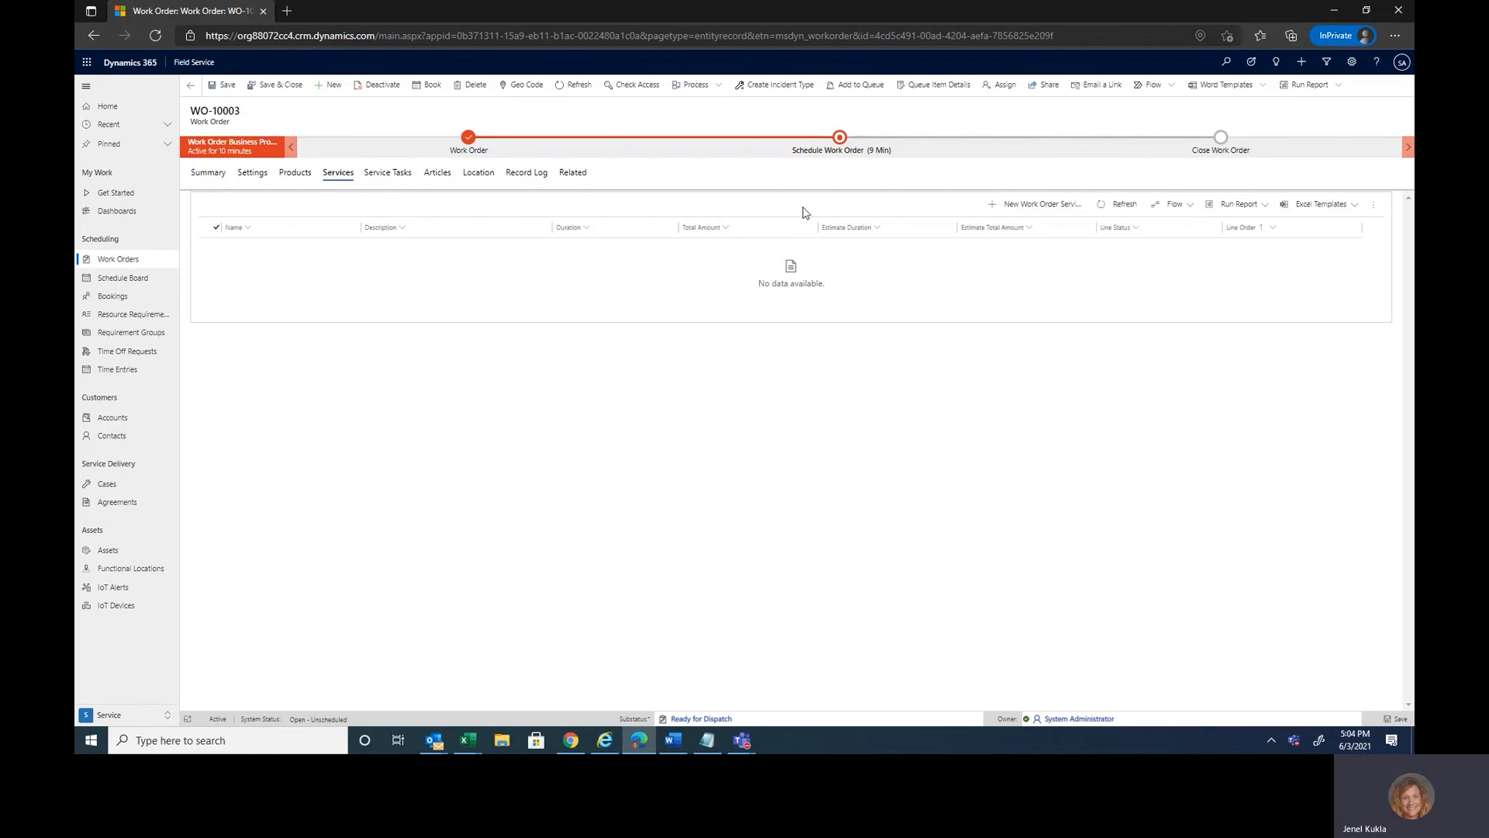
click(1044, 207)
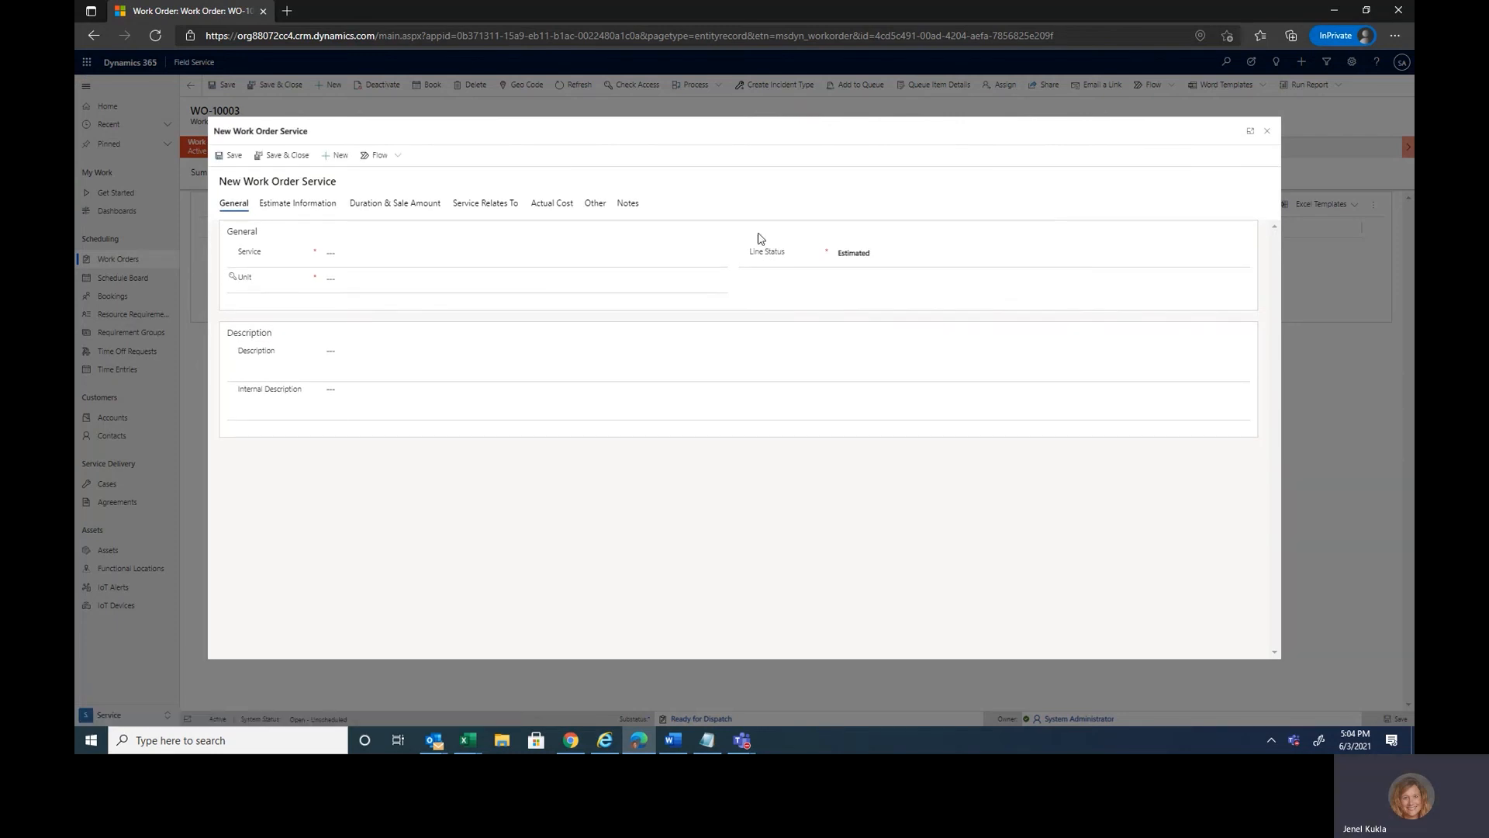
click(500, 254)
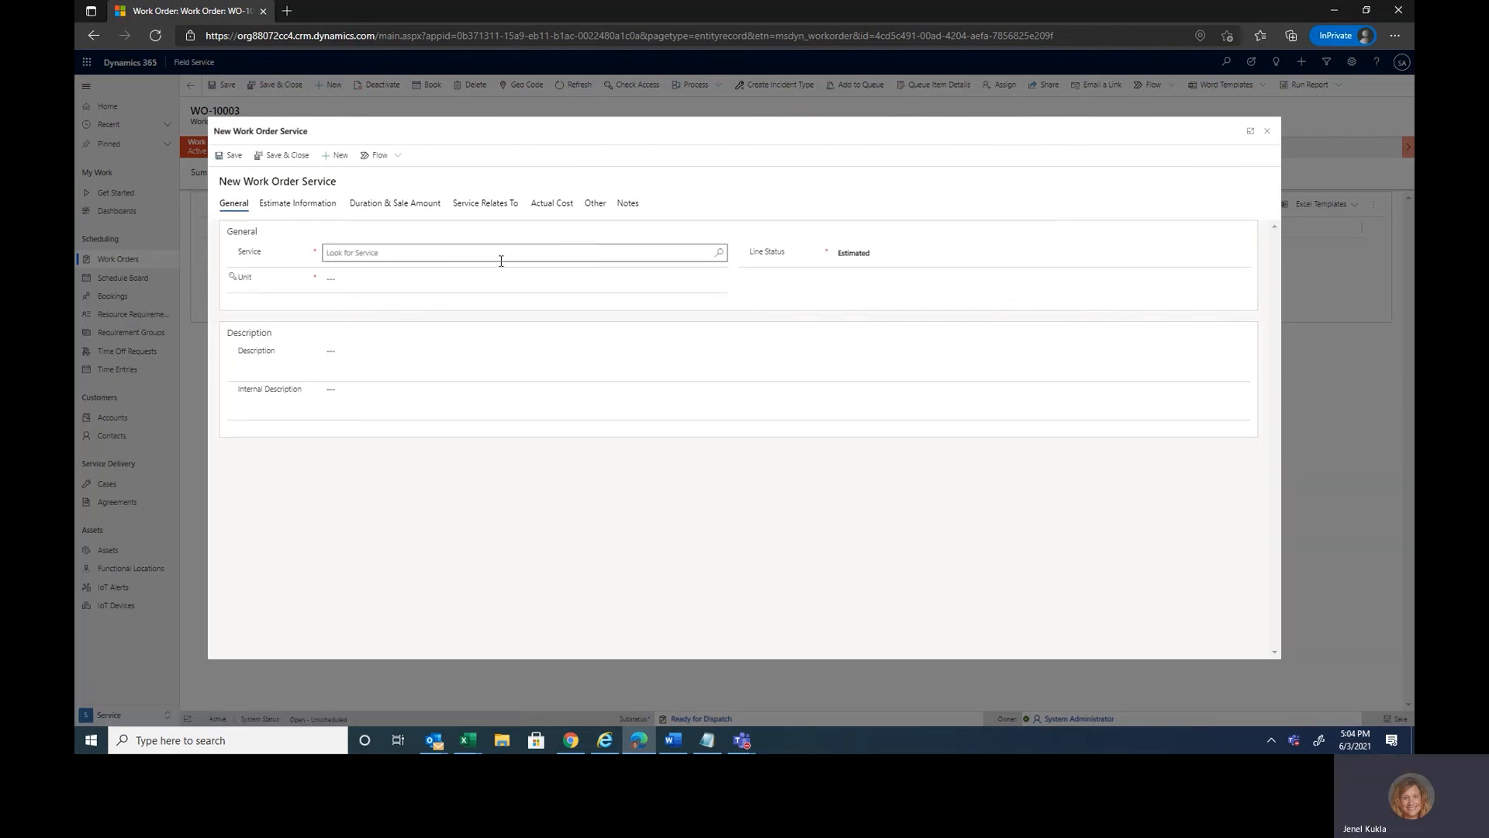
click(719, 252)
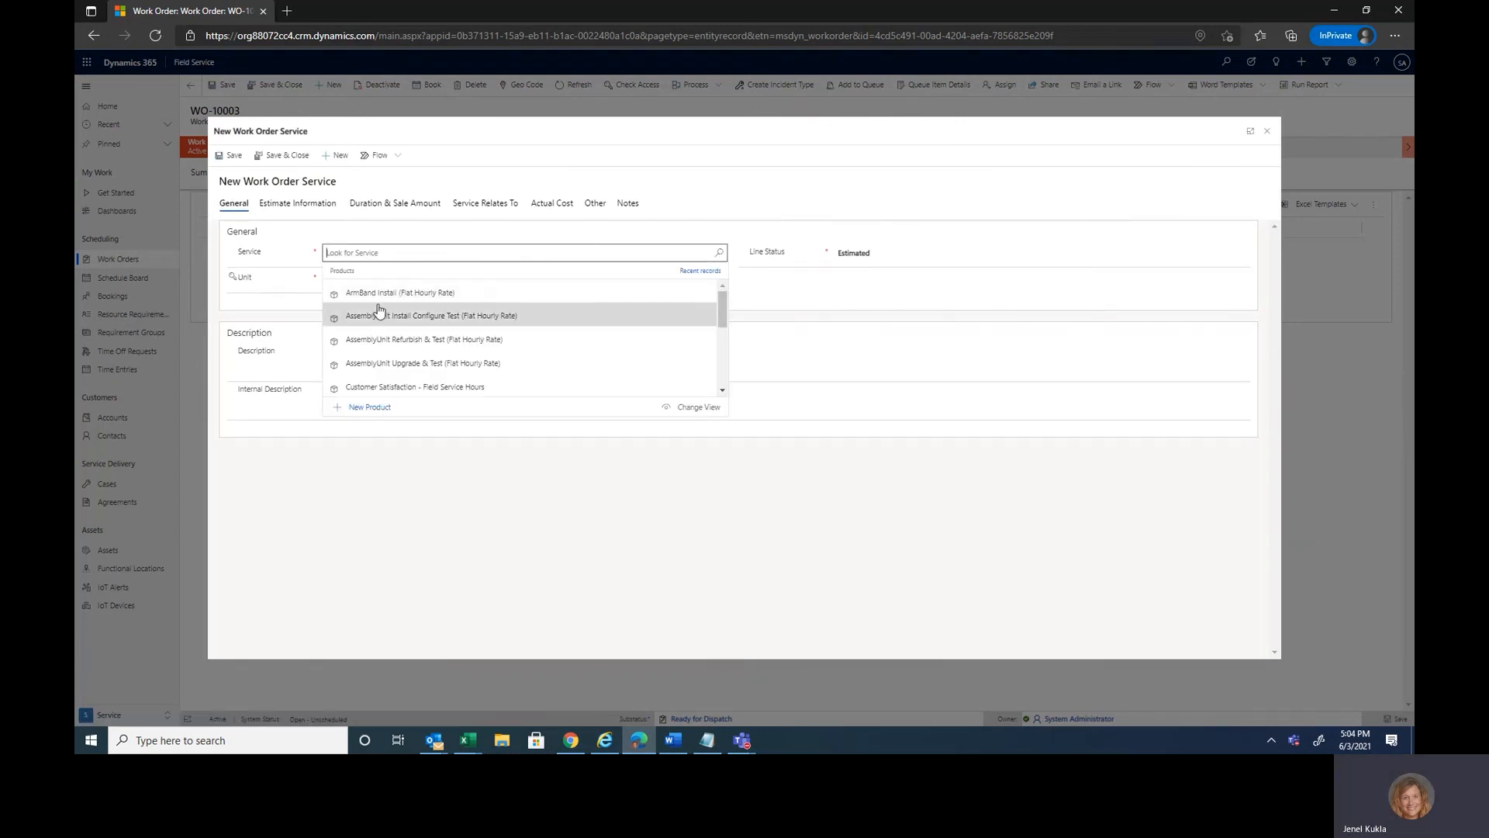
click(476, 293)
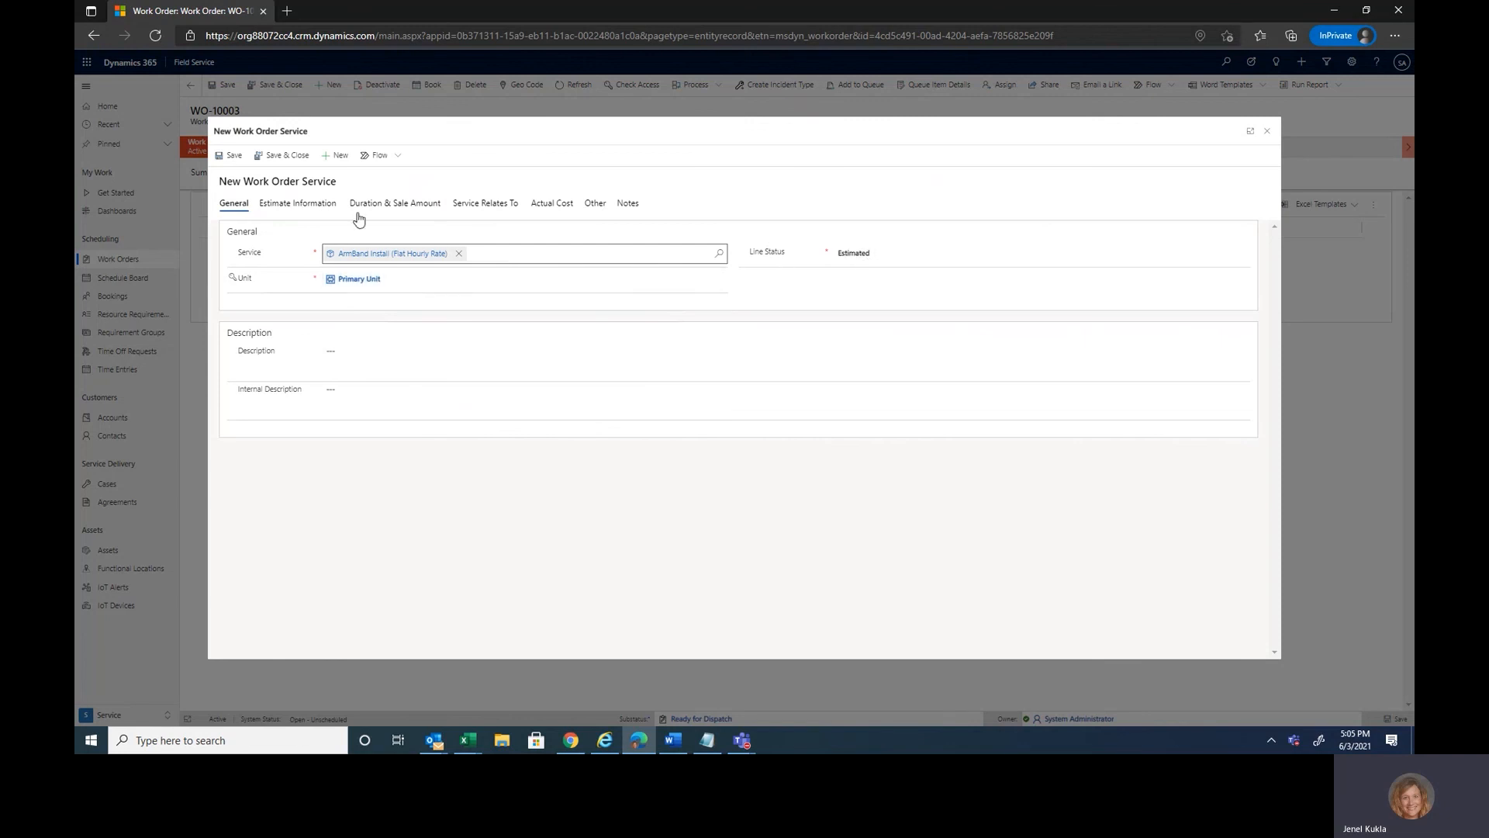
Review the new service's estimate, duration and sale amount details, and save and close it
click(297, 207)
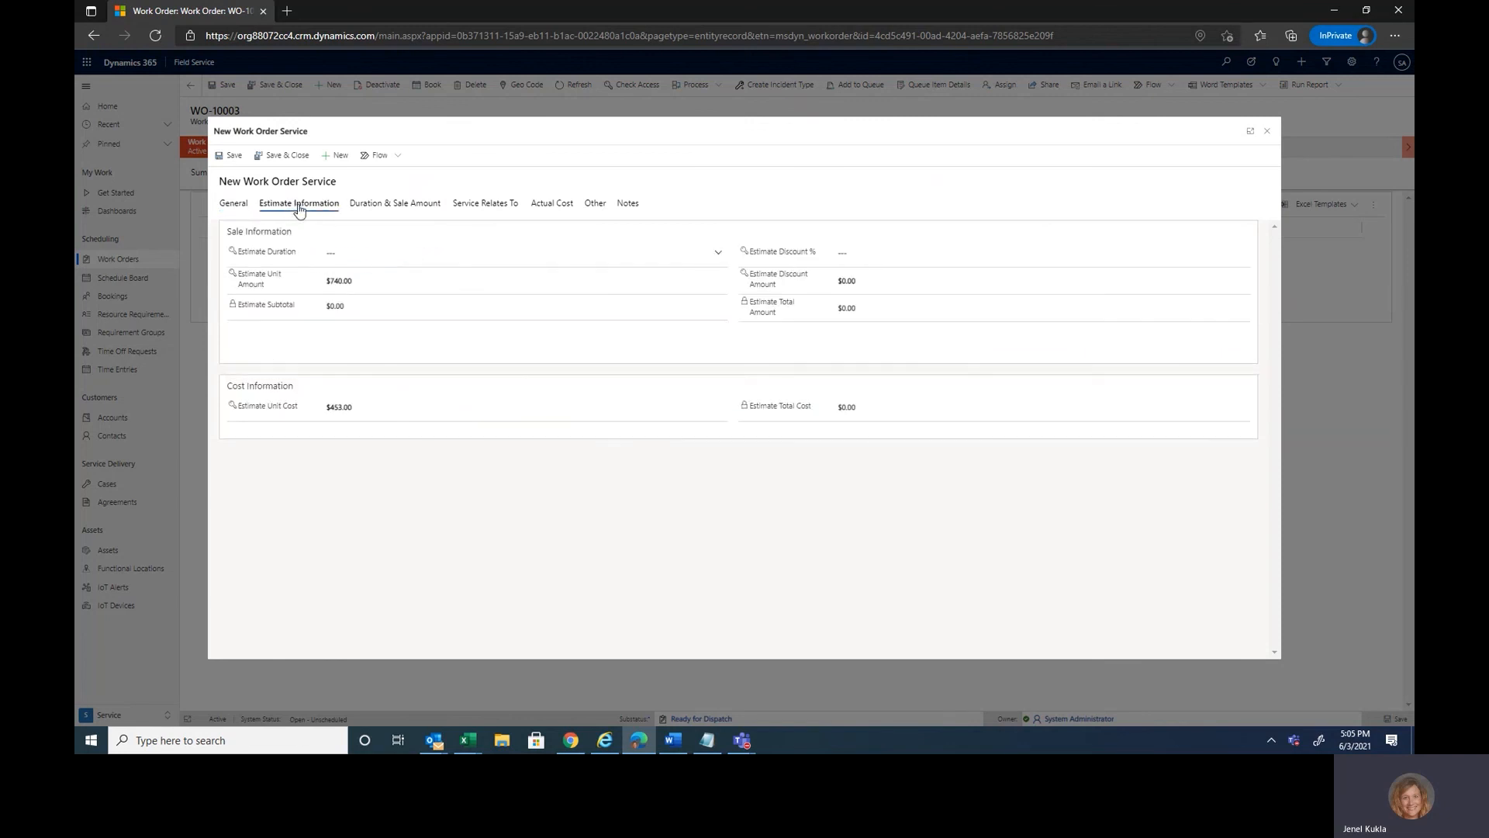
click(382, 250)
click(691, 189)
click(393, 205)
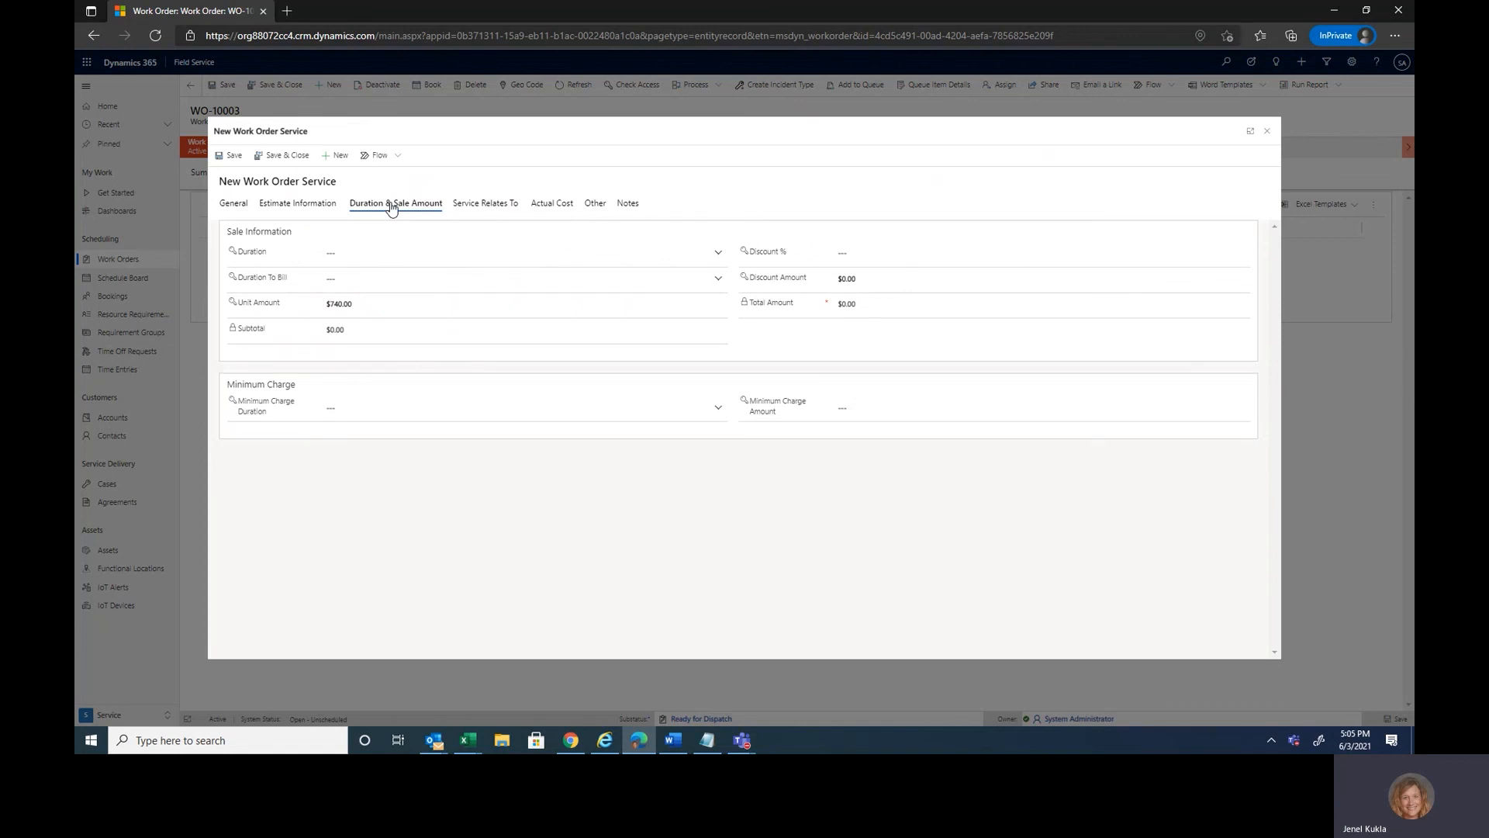
click(233, 205)
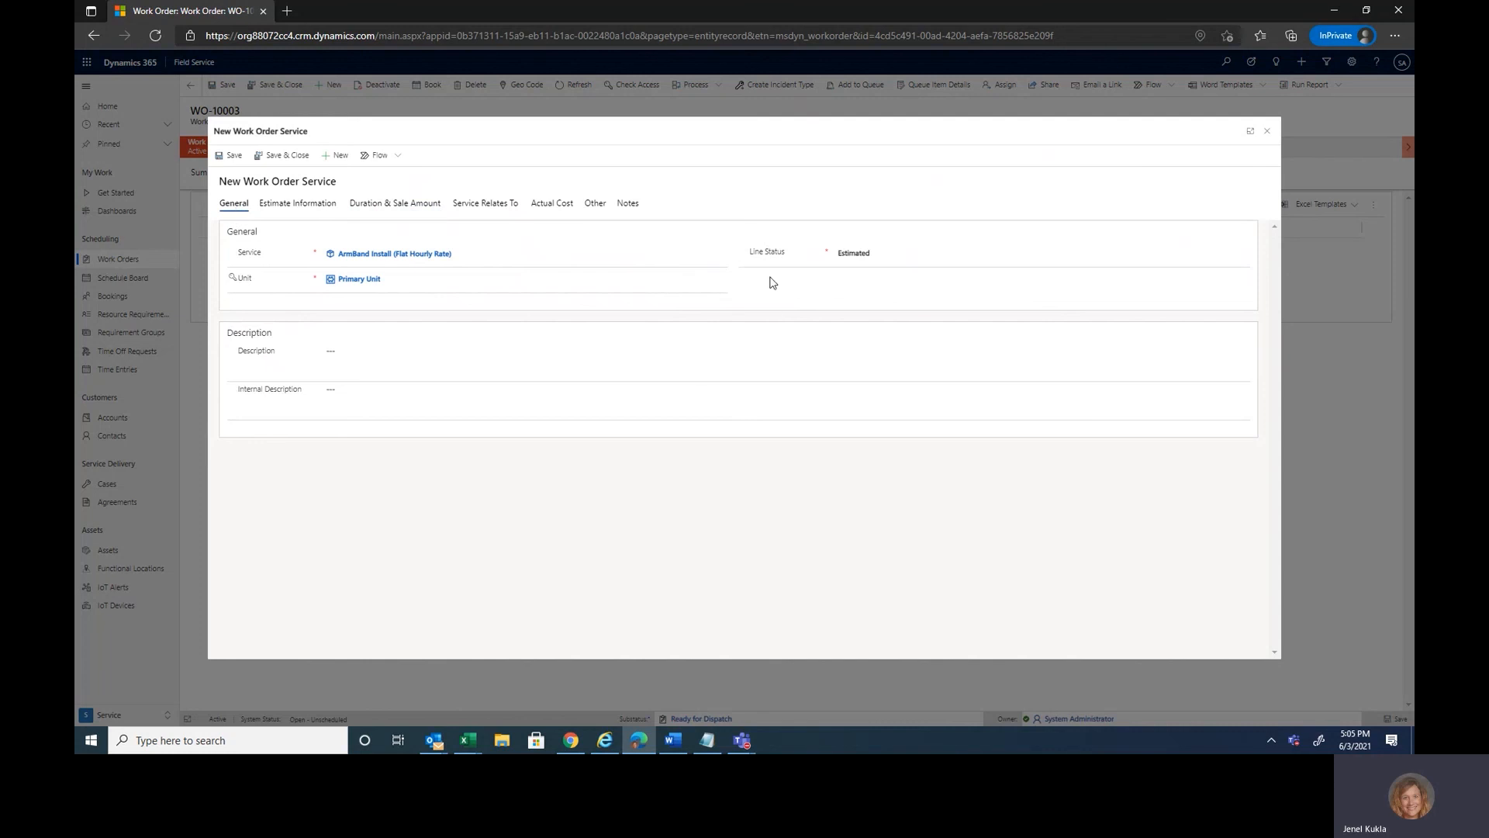
click(264, 160)
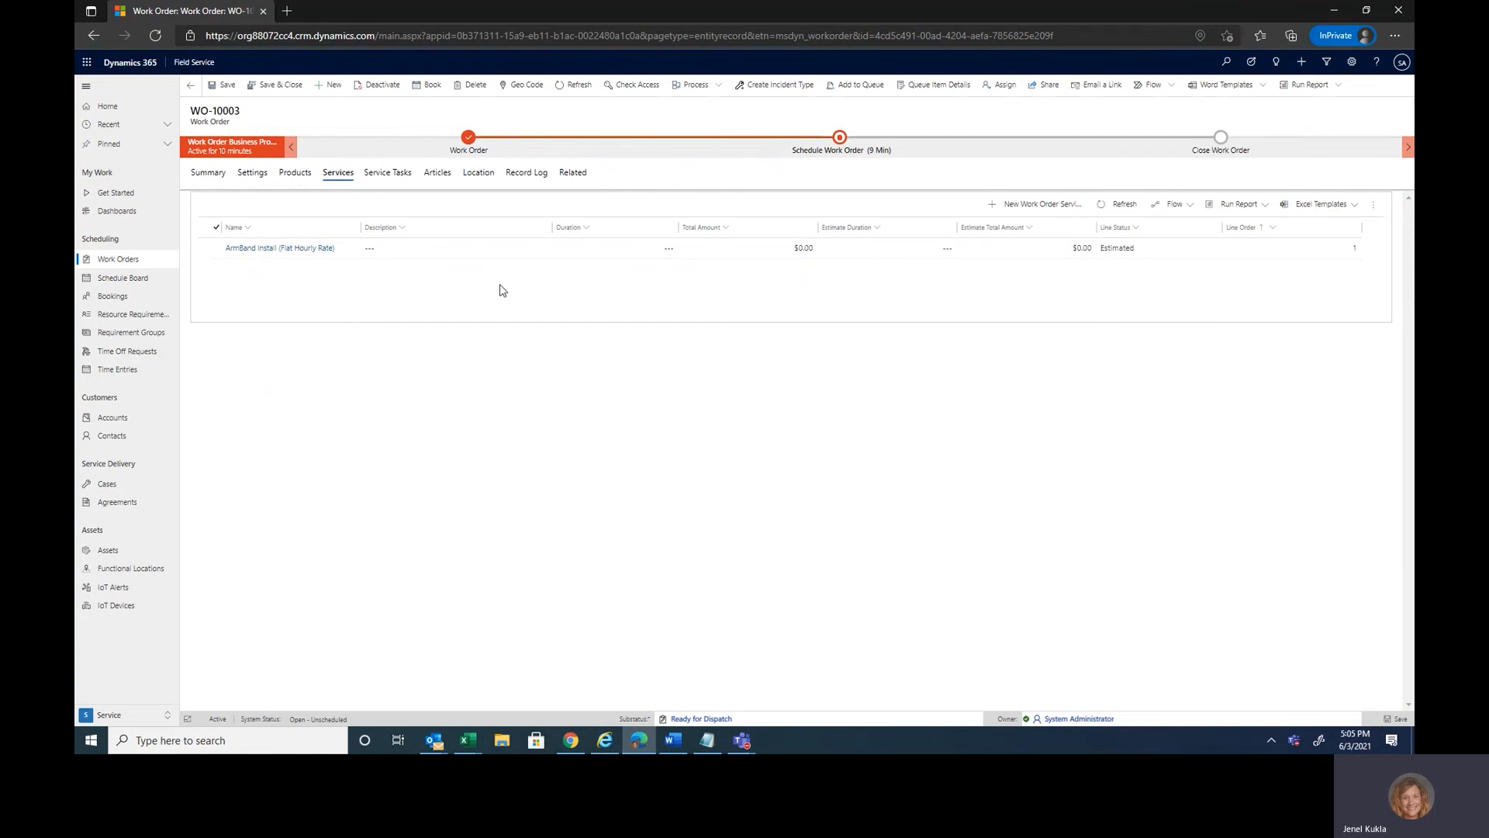
Examine the work order's service tasks with their estimated durations and the Schedule Work Order stage details
click(394, 174)
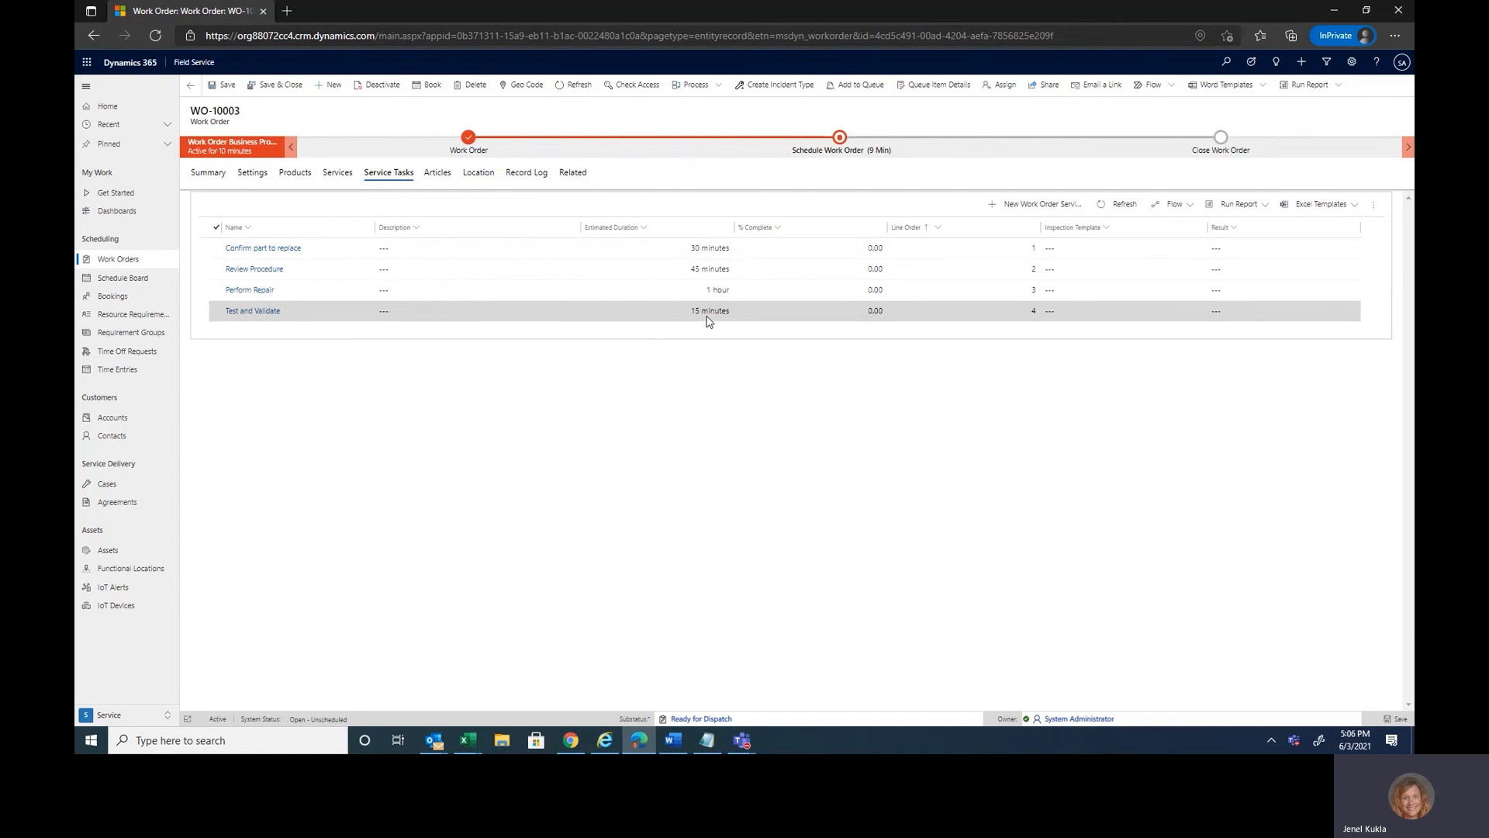
click(203, 173)
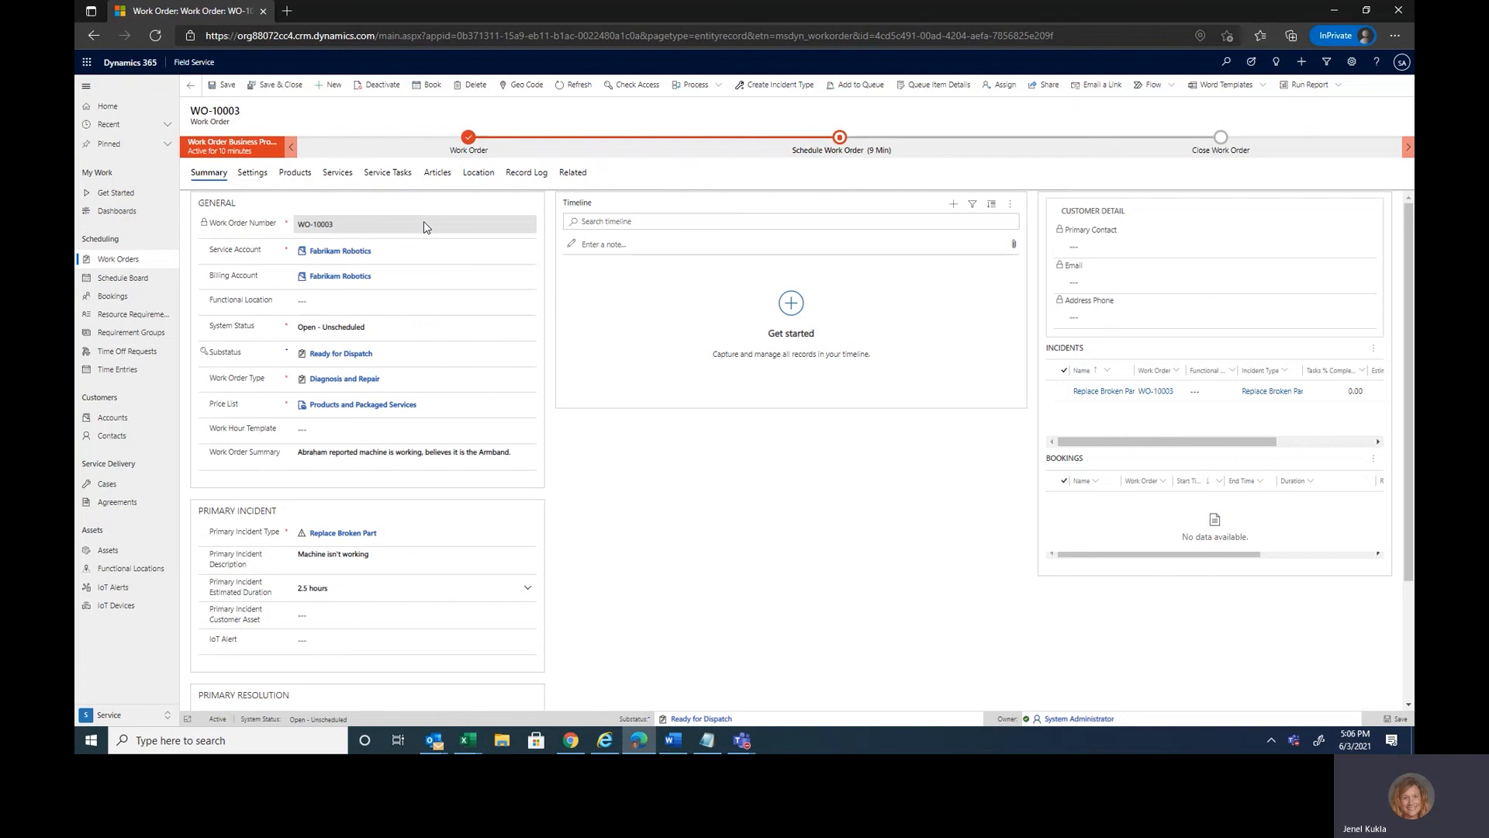
click(839, 138)
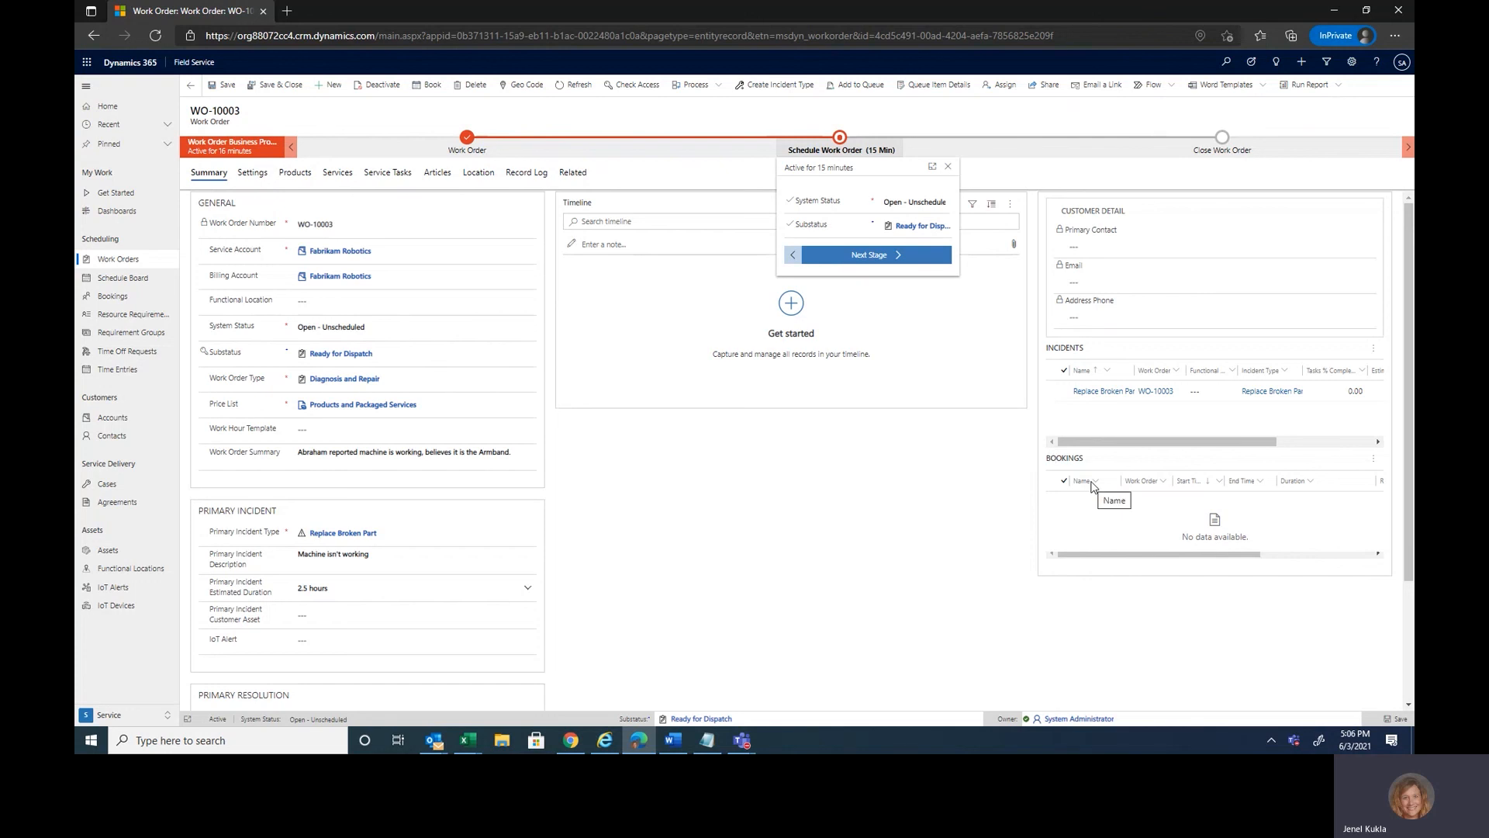
Start a new bookable resource booking for work order WO-10003 and name it Repair
click(1375, 461)
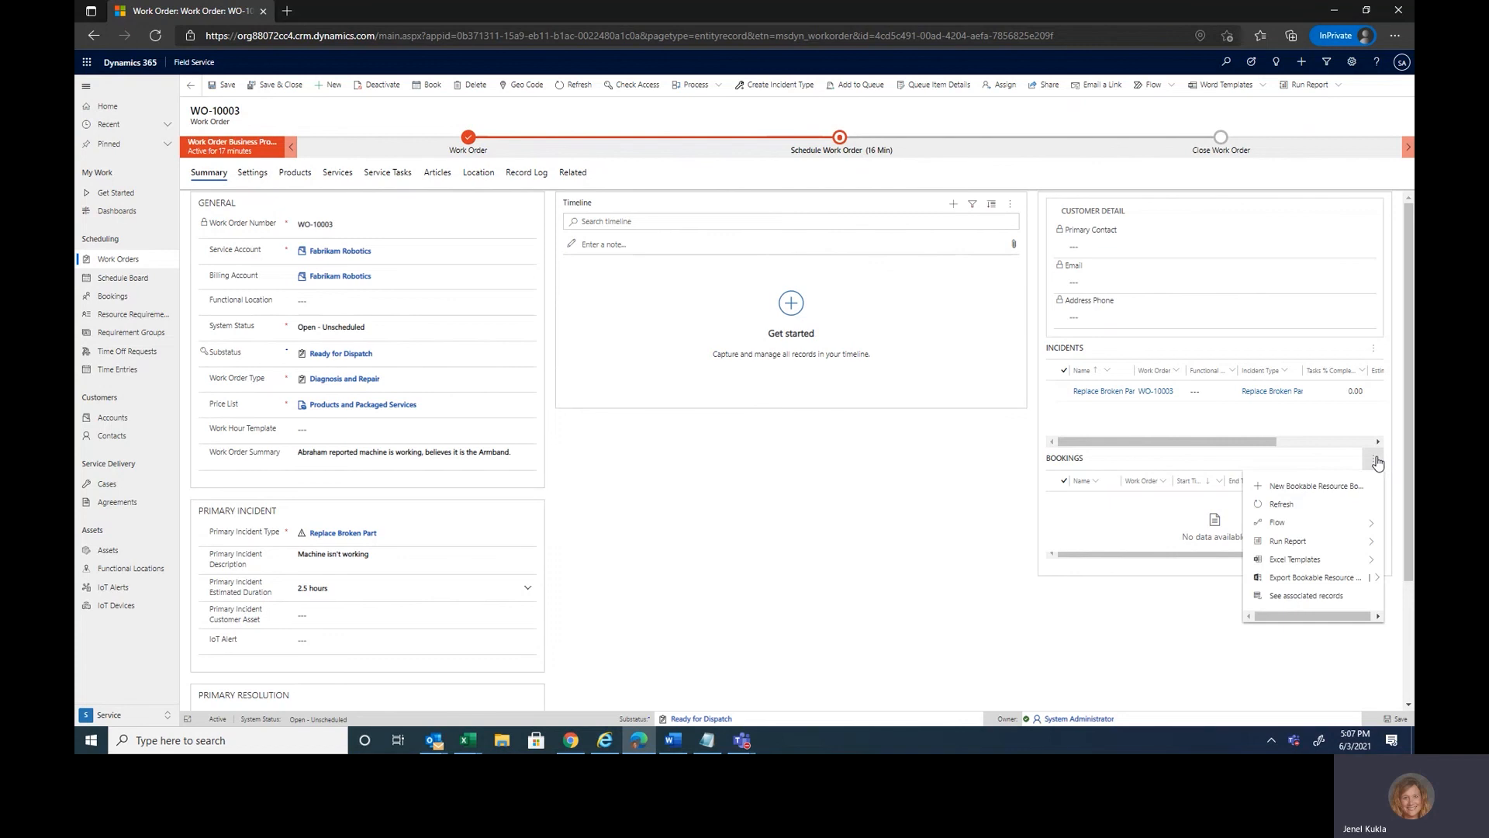
click(1303, 487)
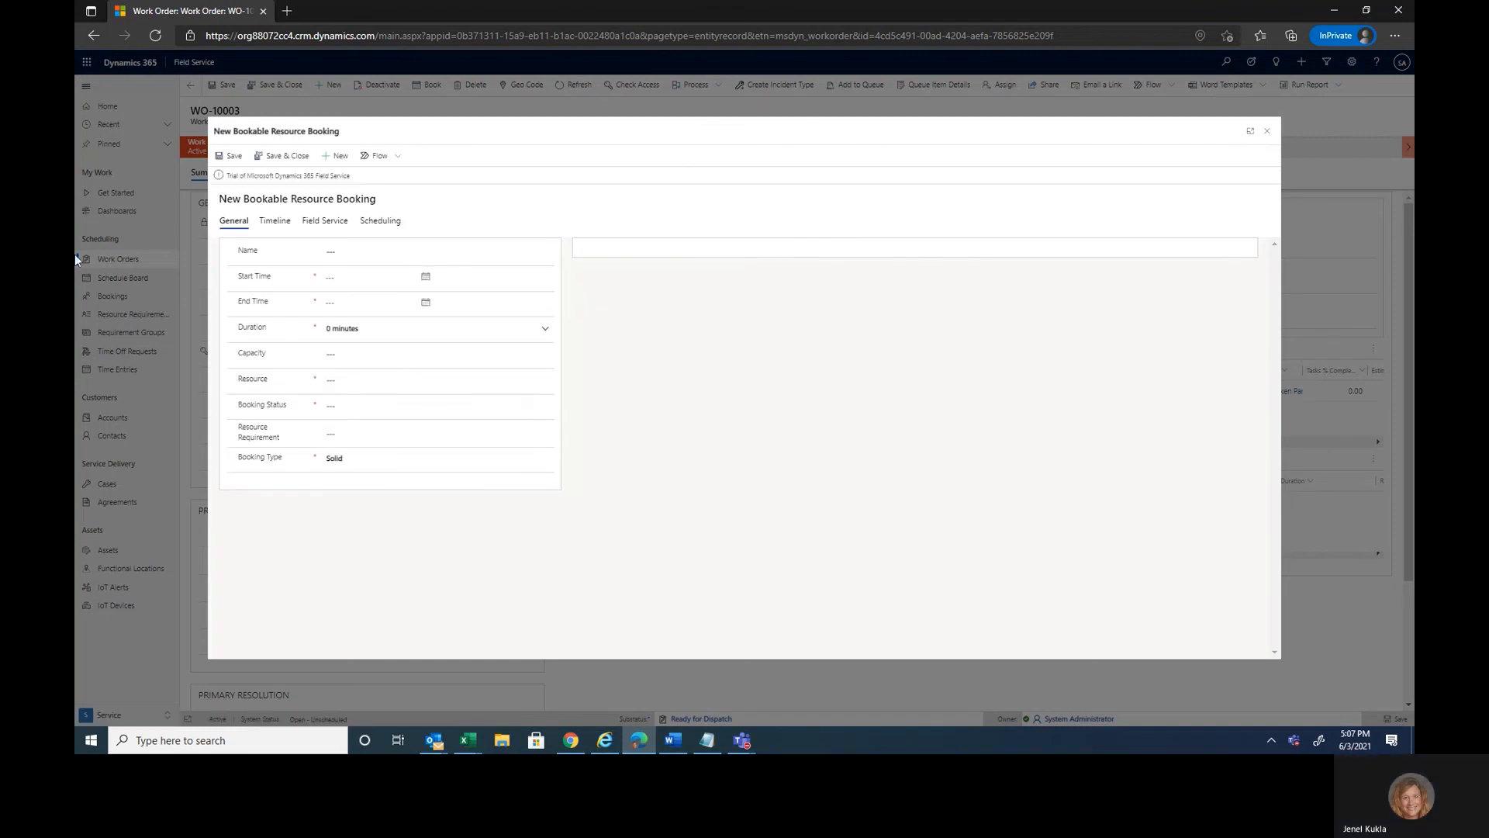
click(352, 255)
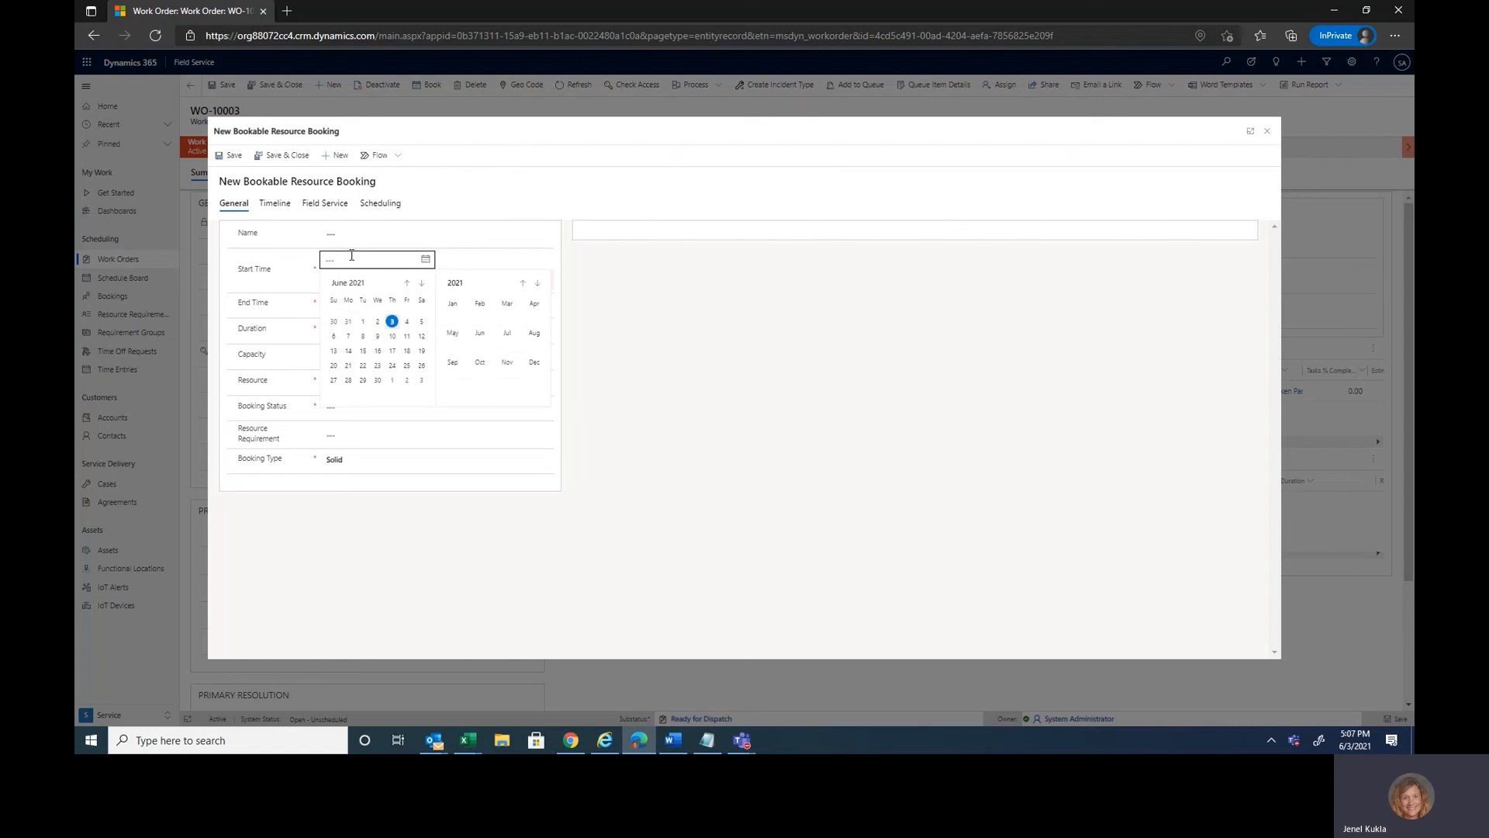
click(351, 233)
text(Repair)
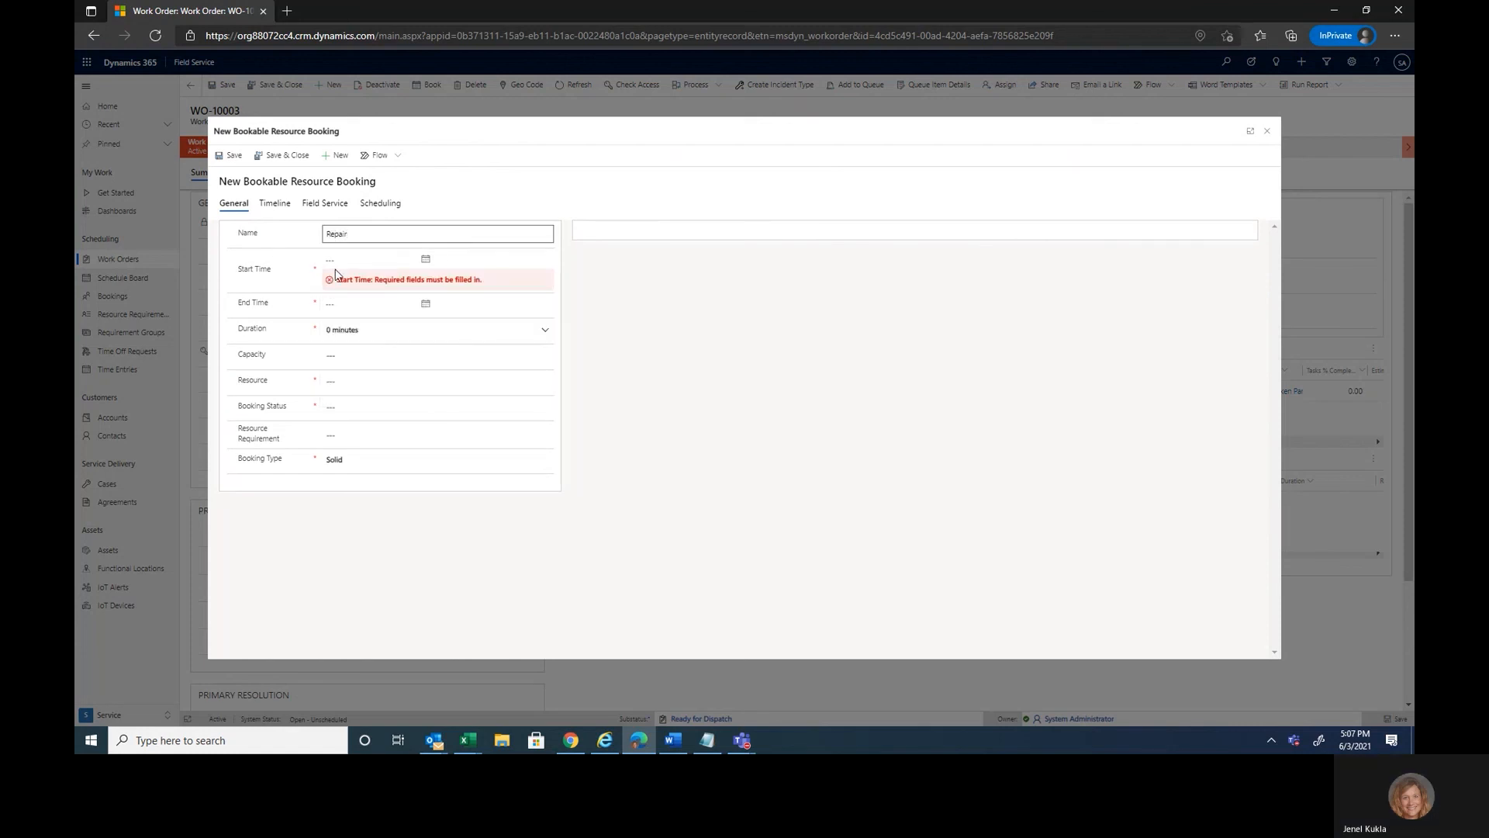
Schedule the Repair booking on 6/4/2021 from 8:00 AM to 10:30 AM
click(335, 259)
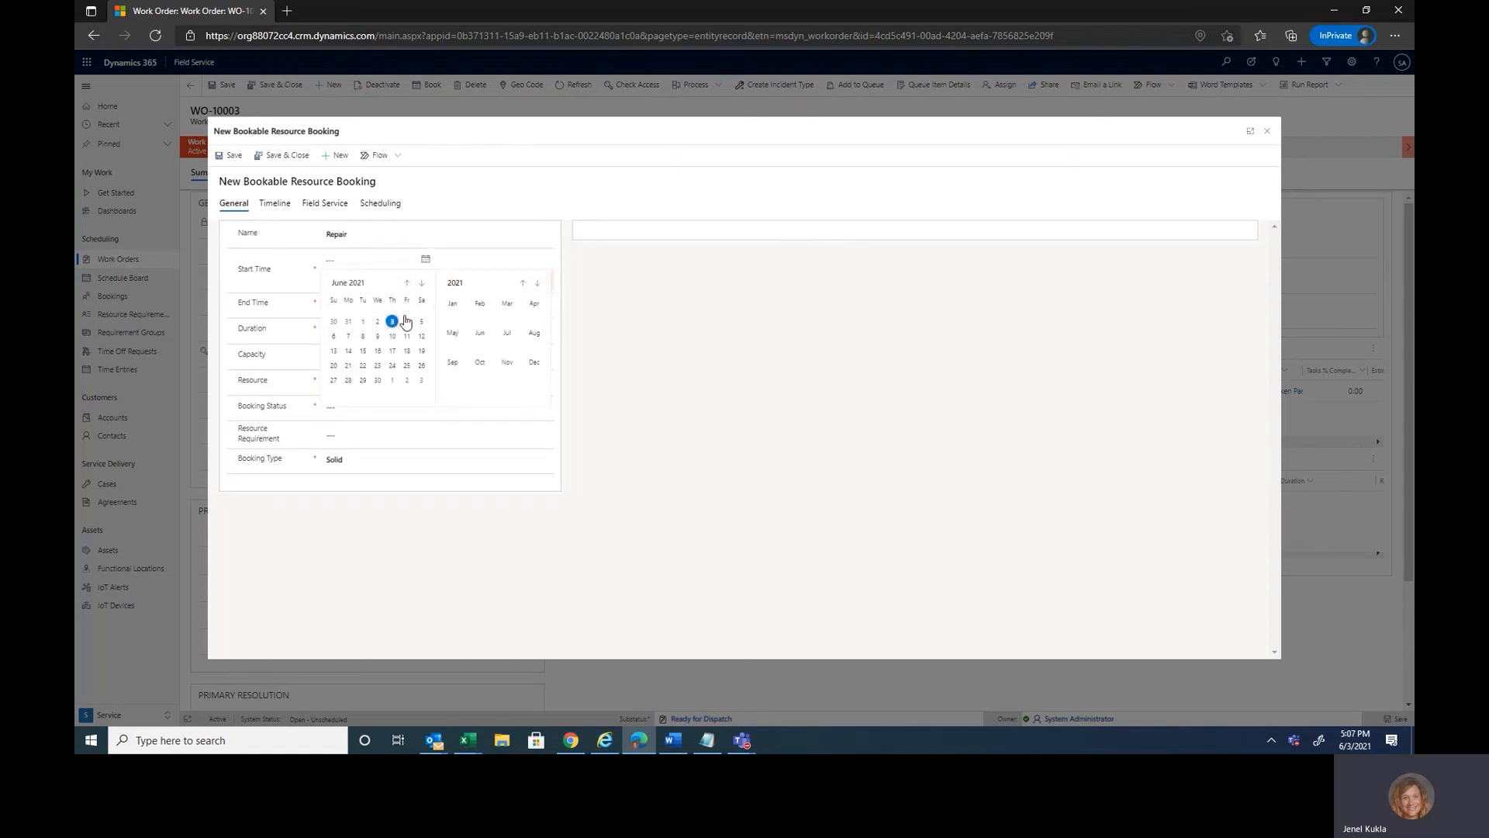
click(406, 322)
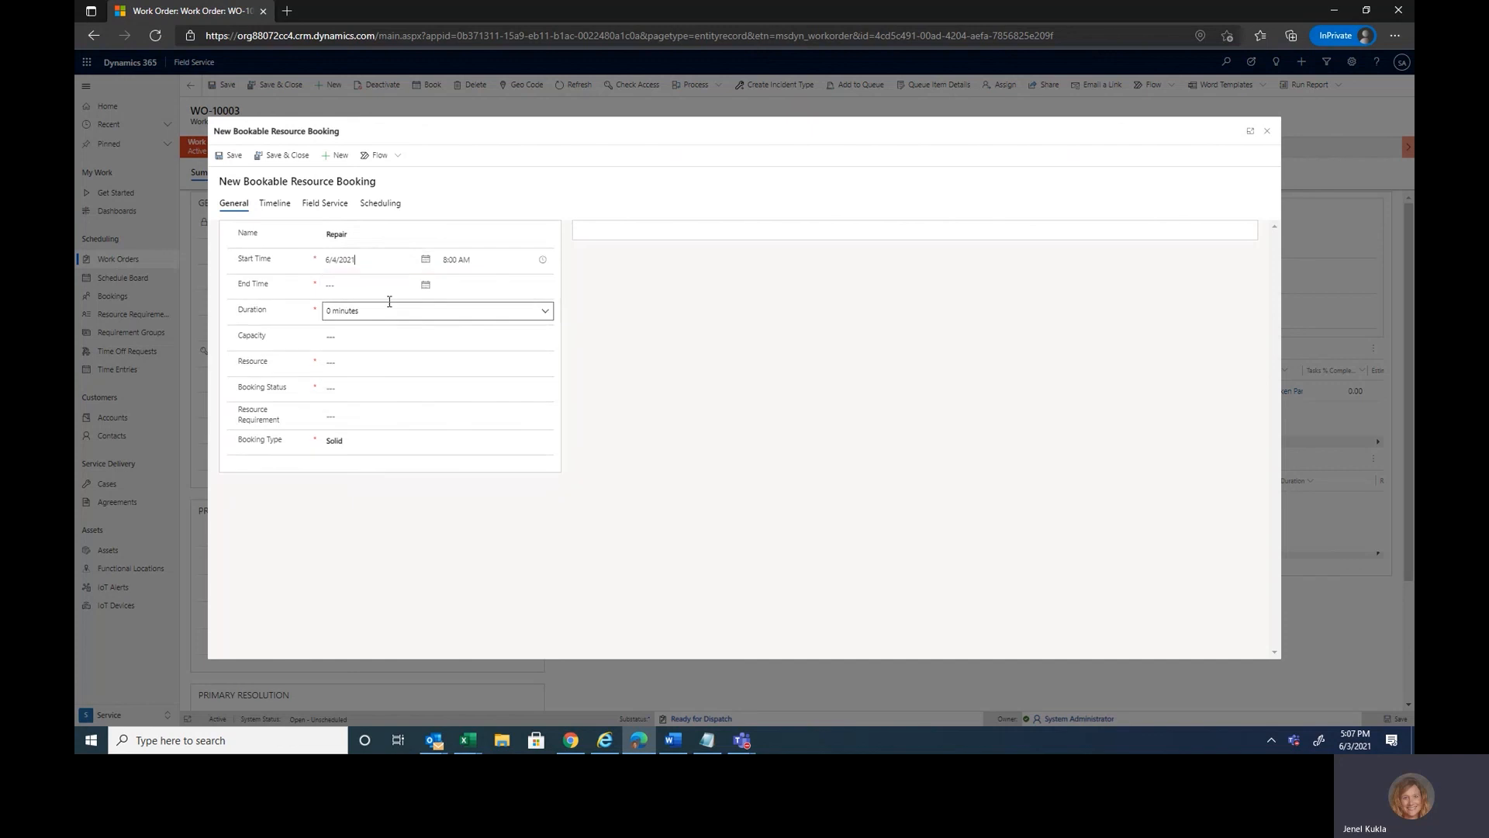
click(352, 285)
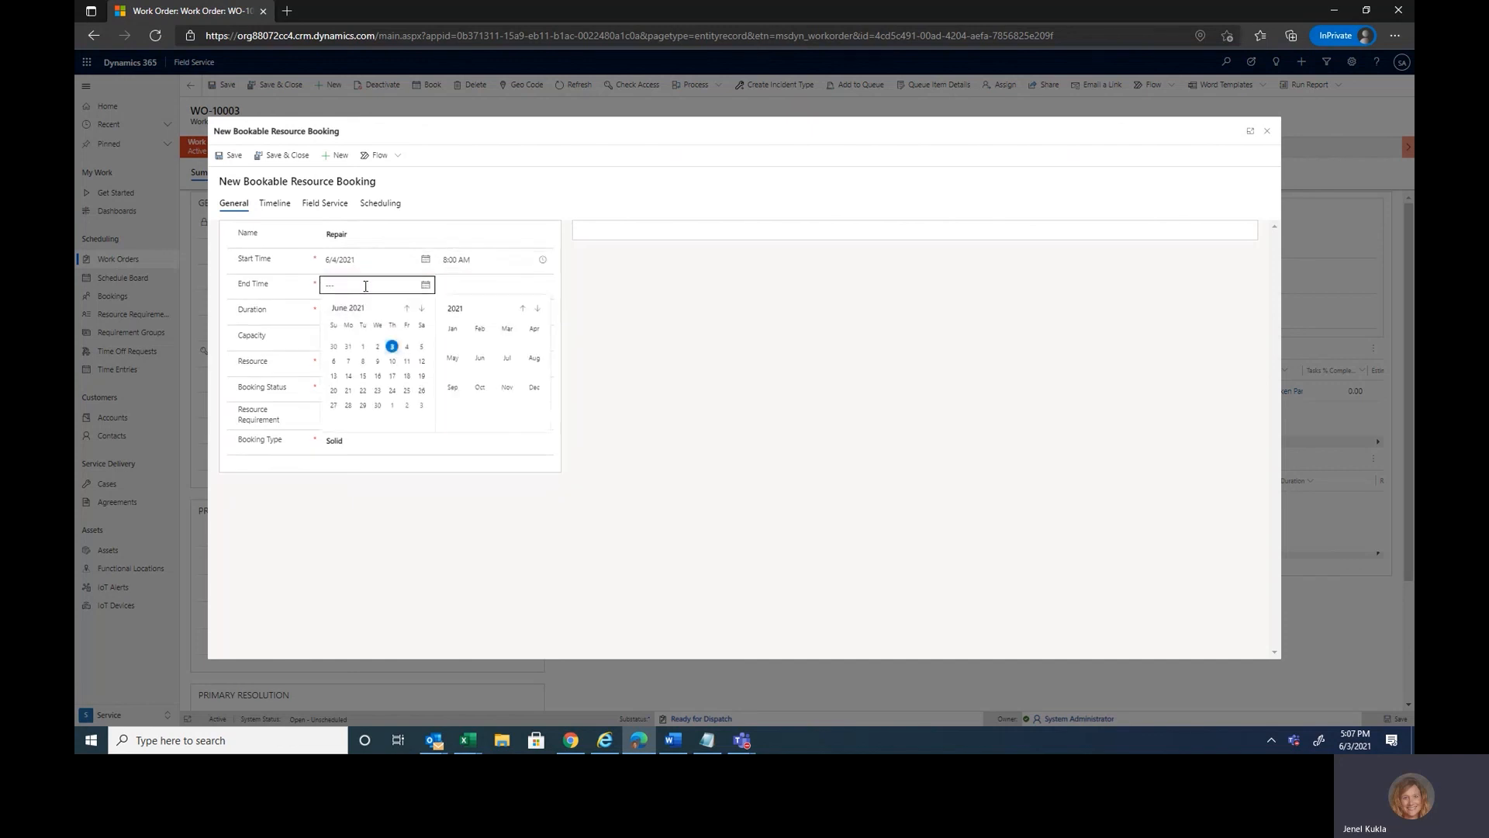
click(407, 346)
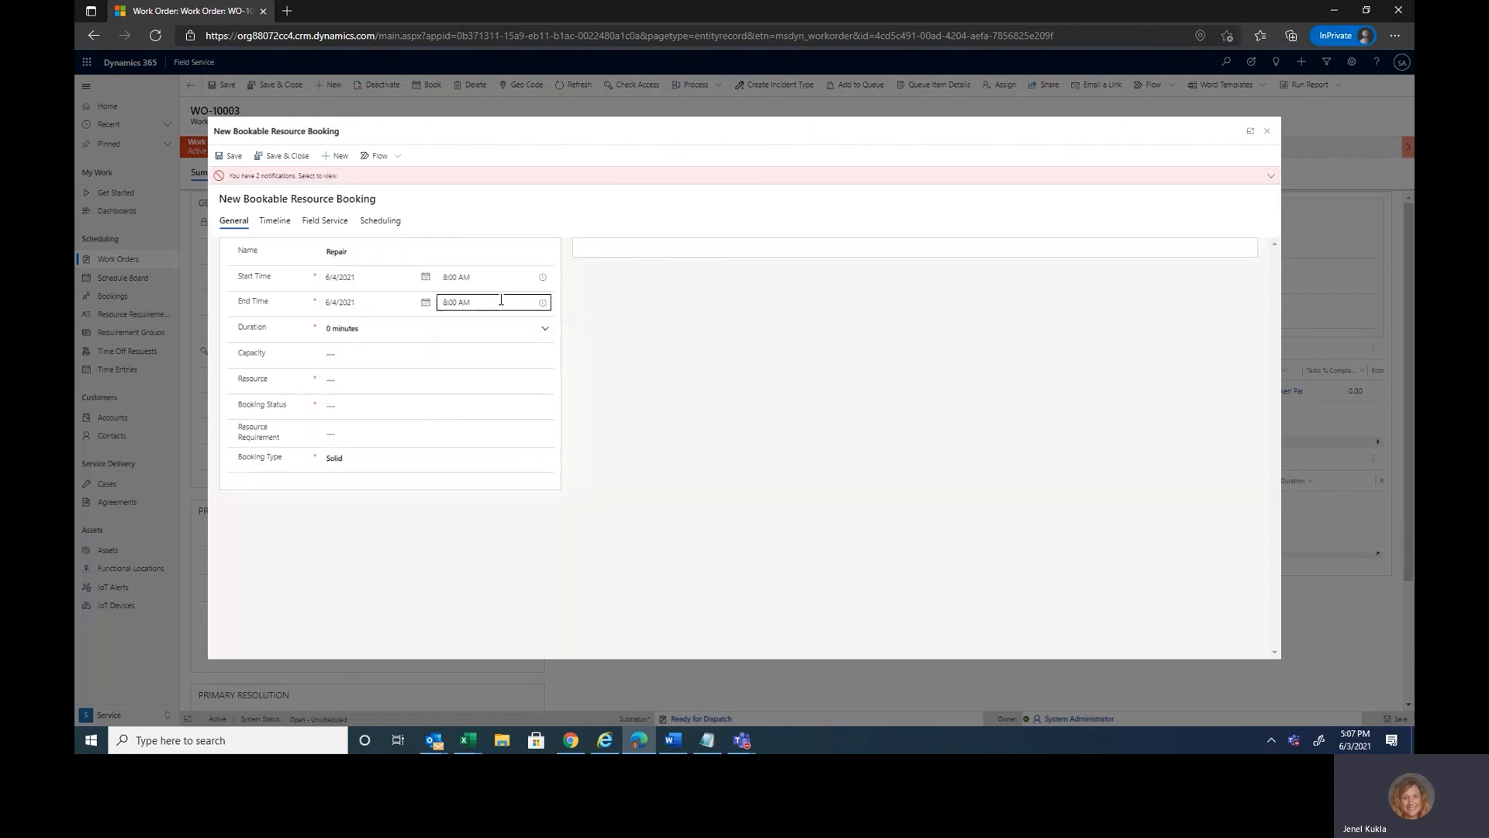
click(542, 303)
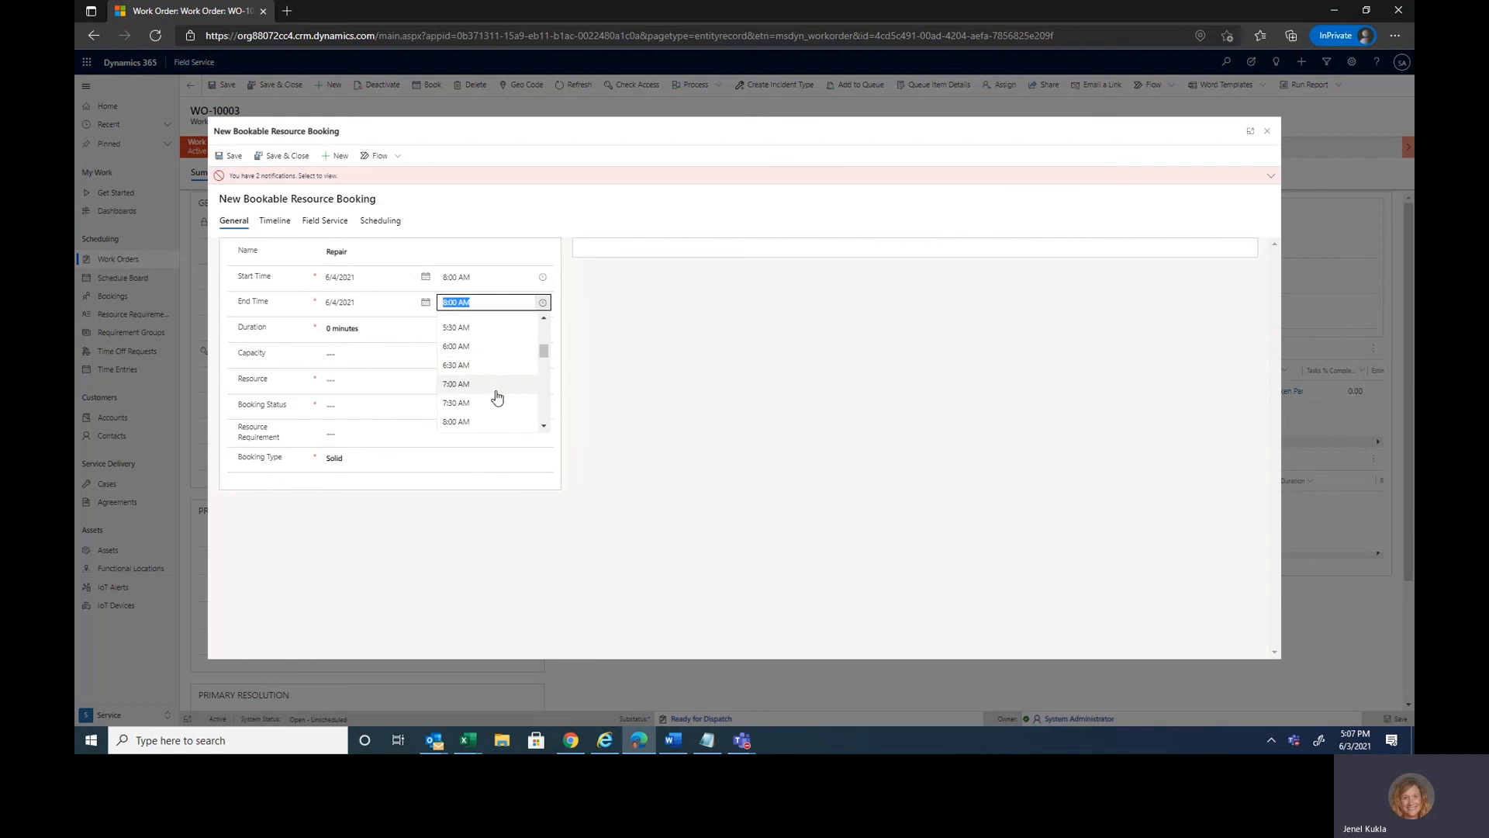
click(544, 425)
click(545, 425)
click(544, 425)
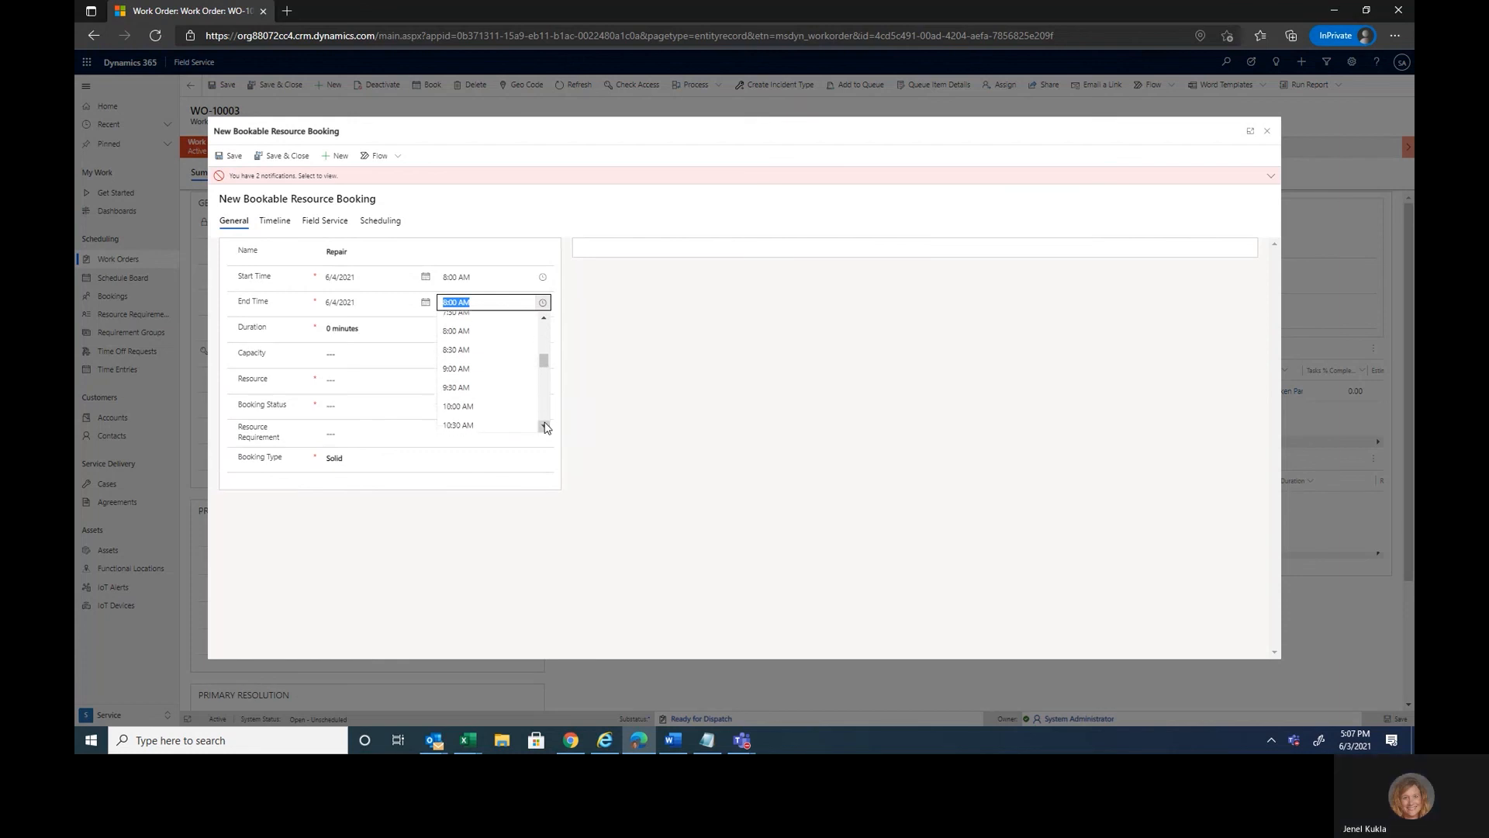
click(545, 425)
click(488, 395)
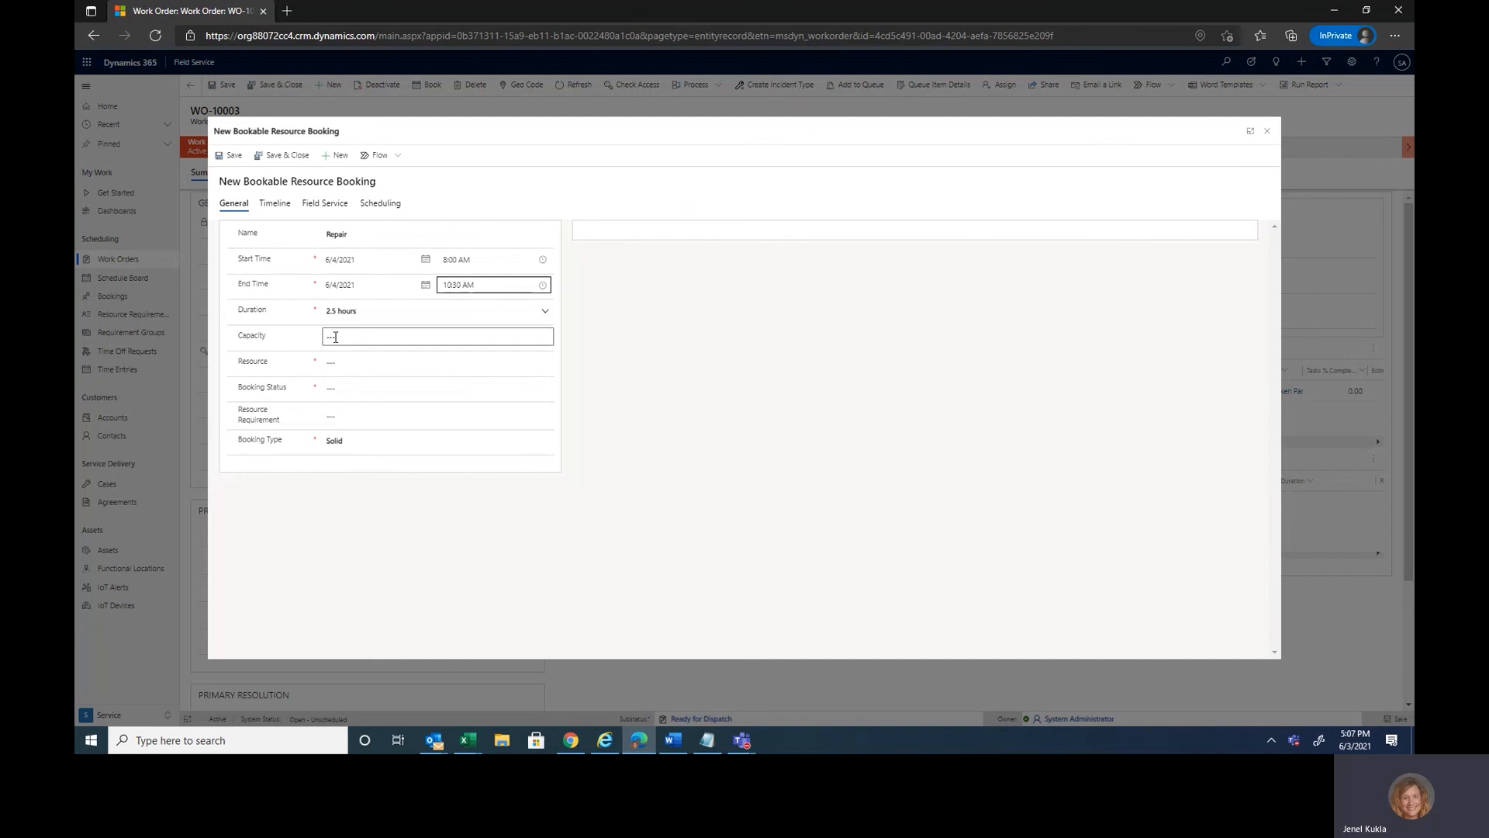
Assign the sample-data user as the Repair booking's resource
click(332, 364)
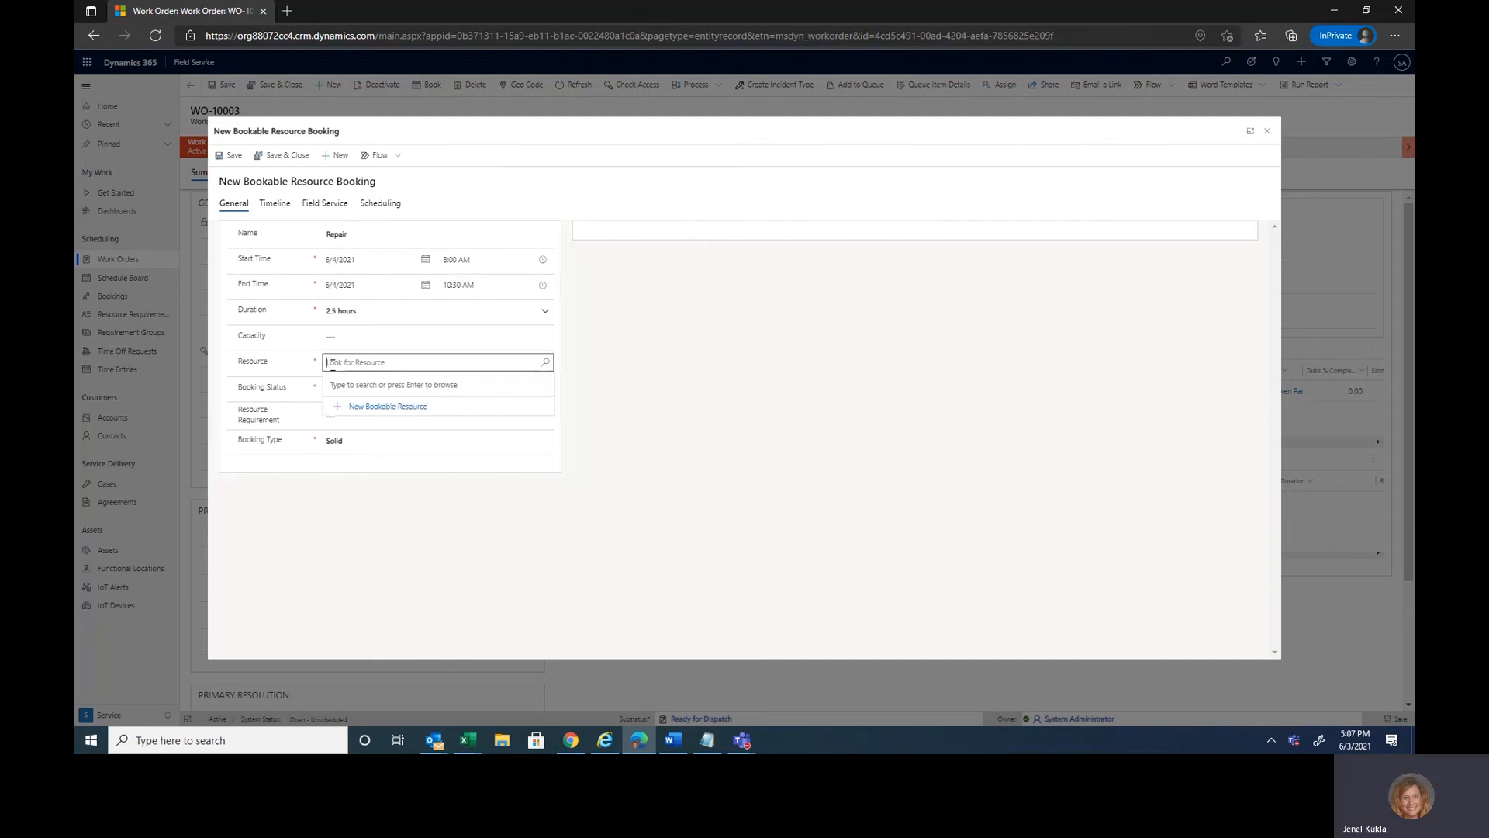
click(545, 362)
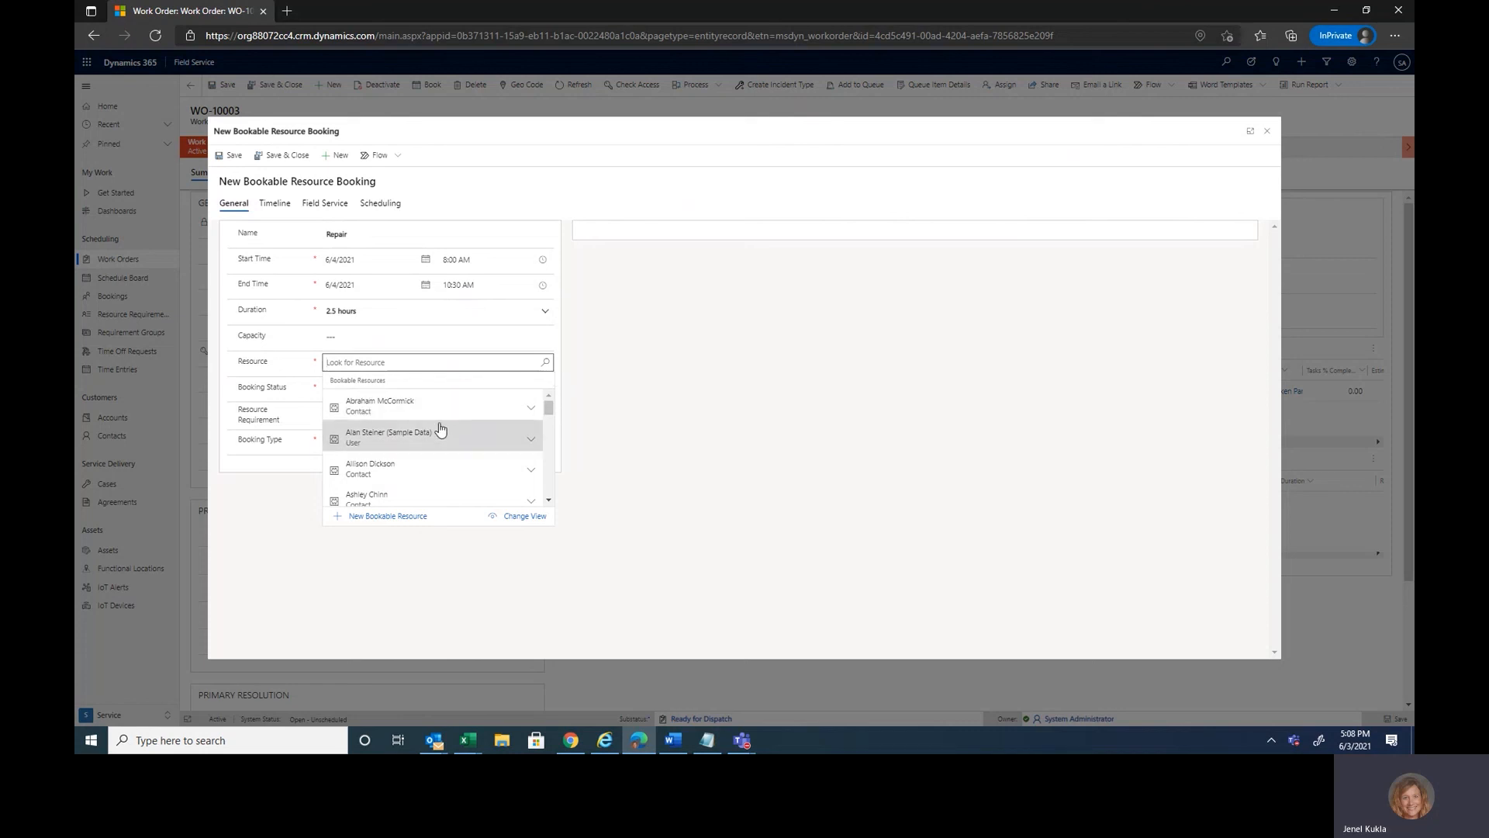
click(393, 446)
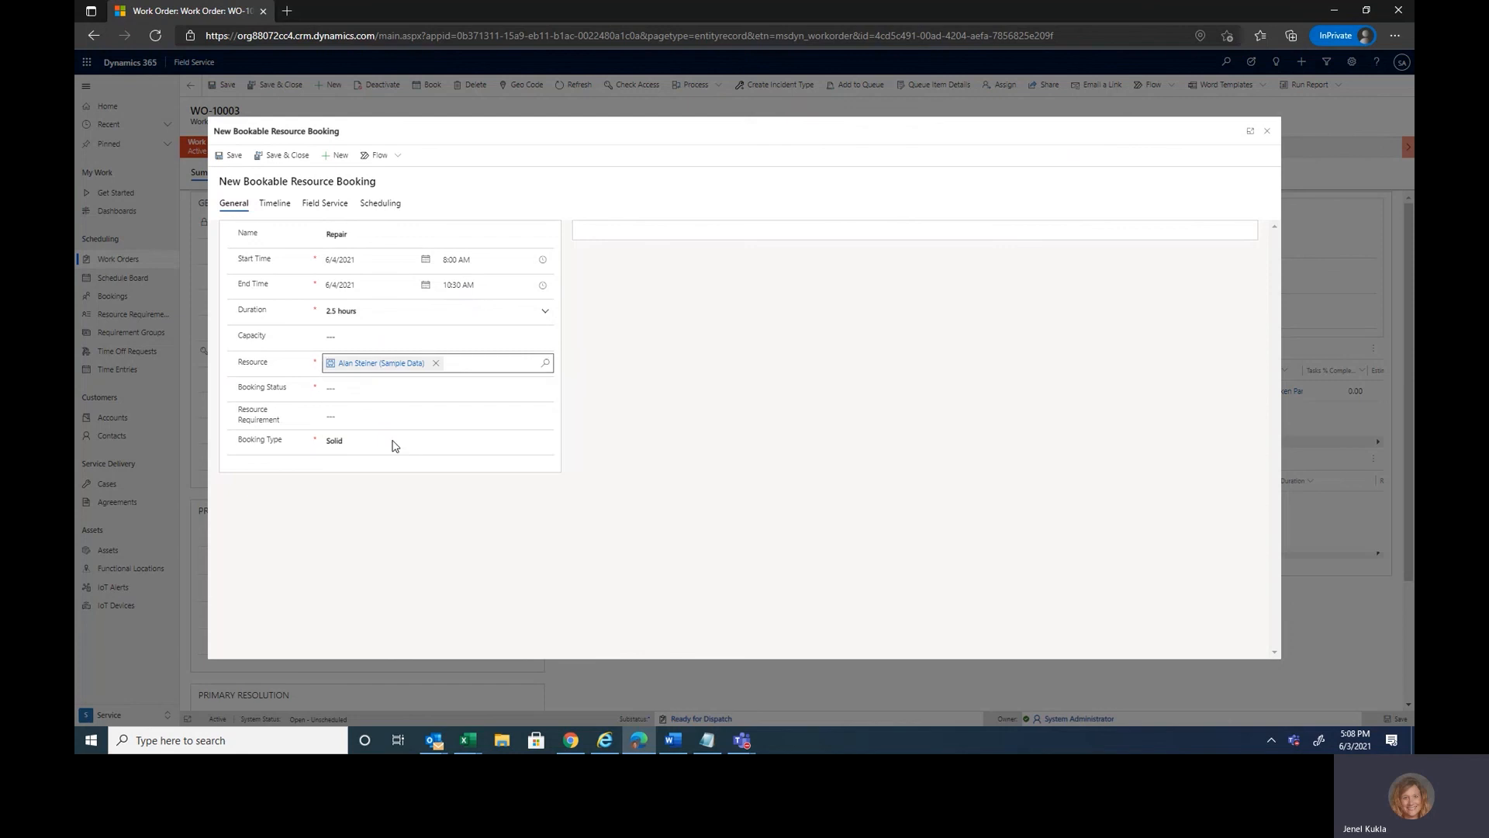
Set the Repair booking's status to Scheduled
click(345, 388)
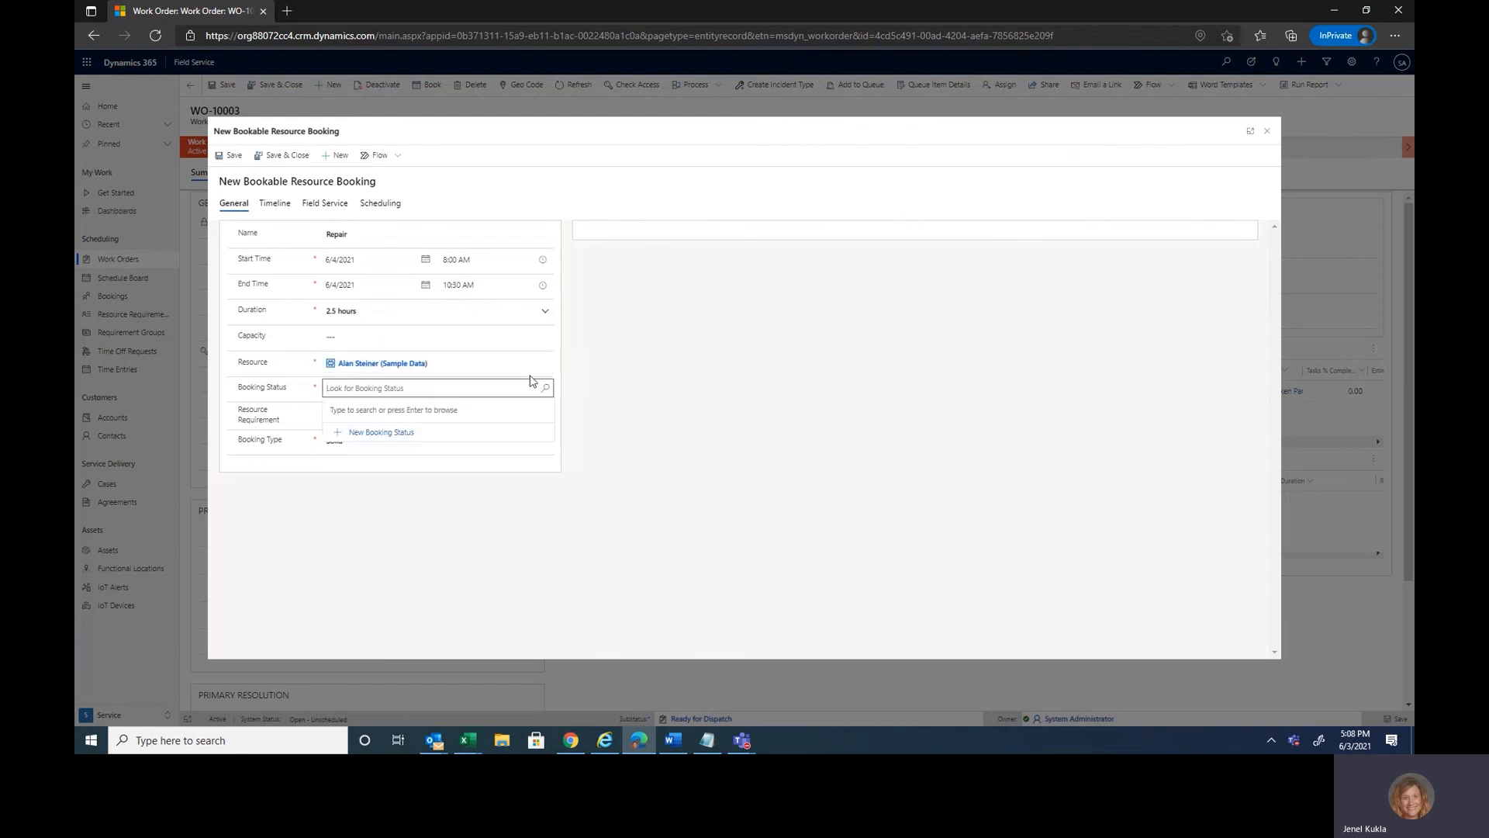
click(553, 391)
click(547, 391)
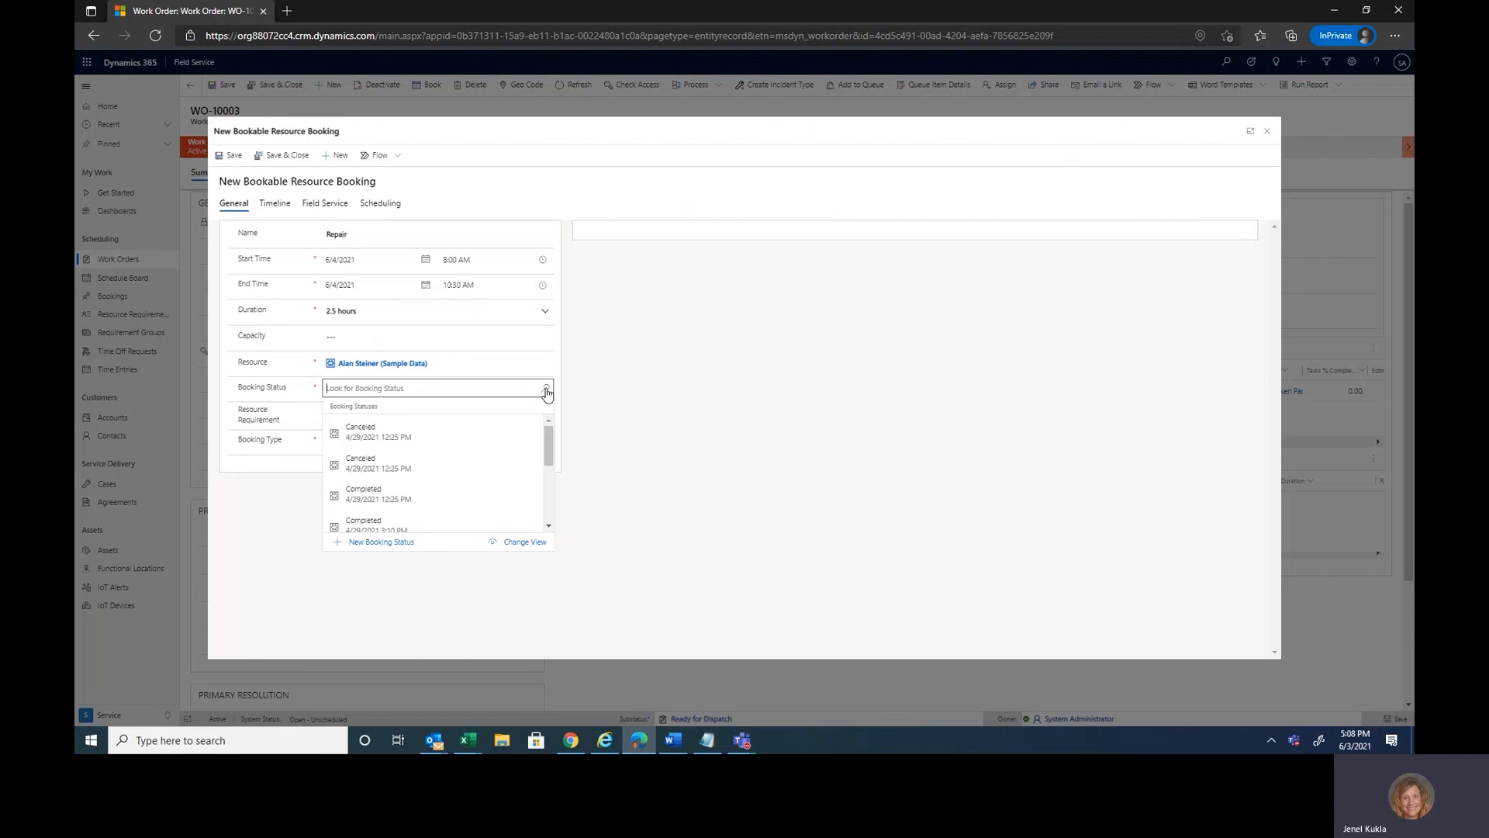
drag(548, 439, 547, 454)
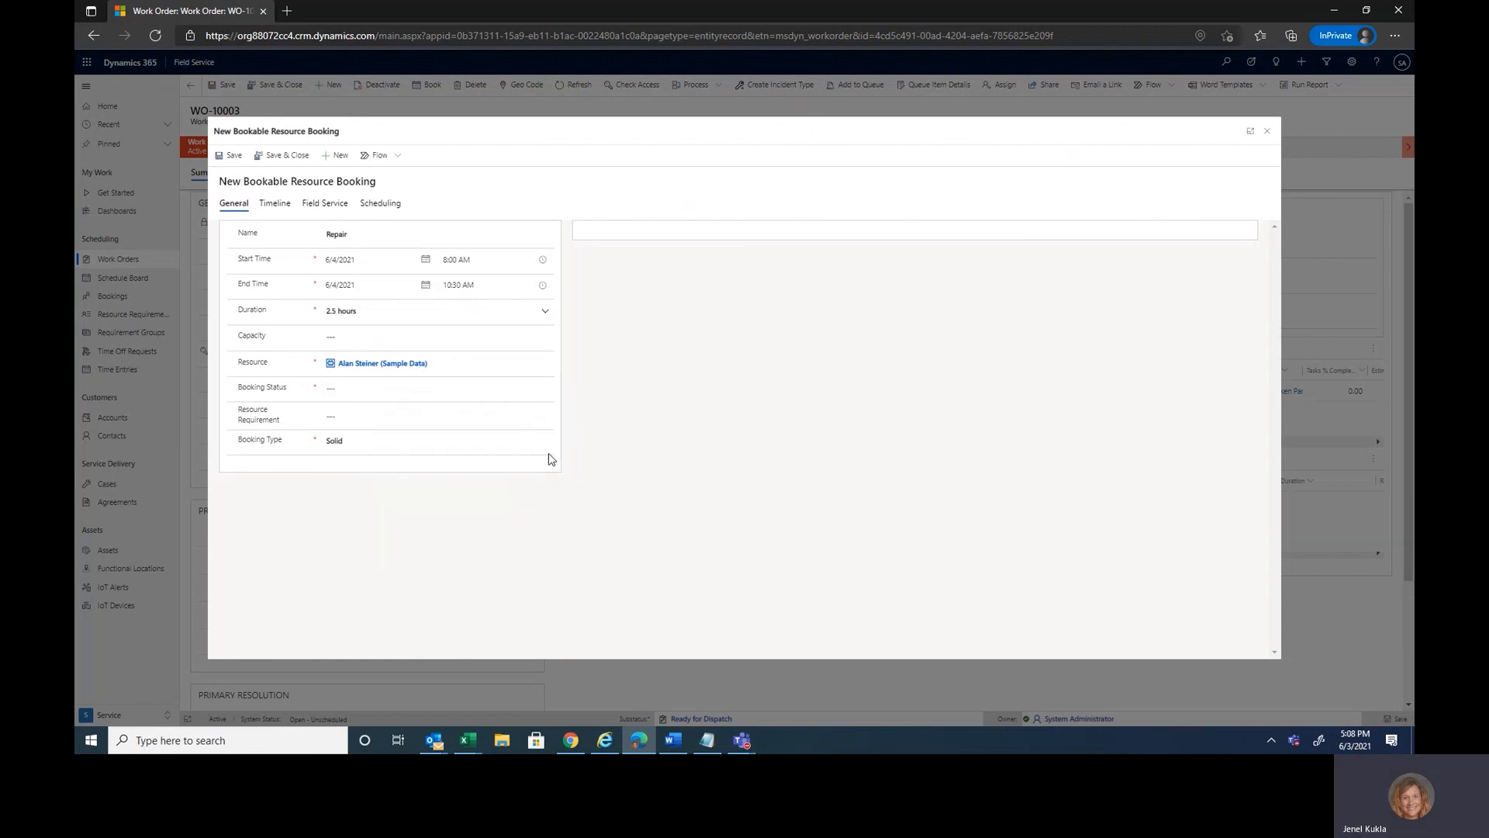
click(548, 388)
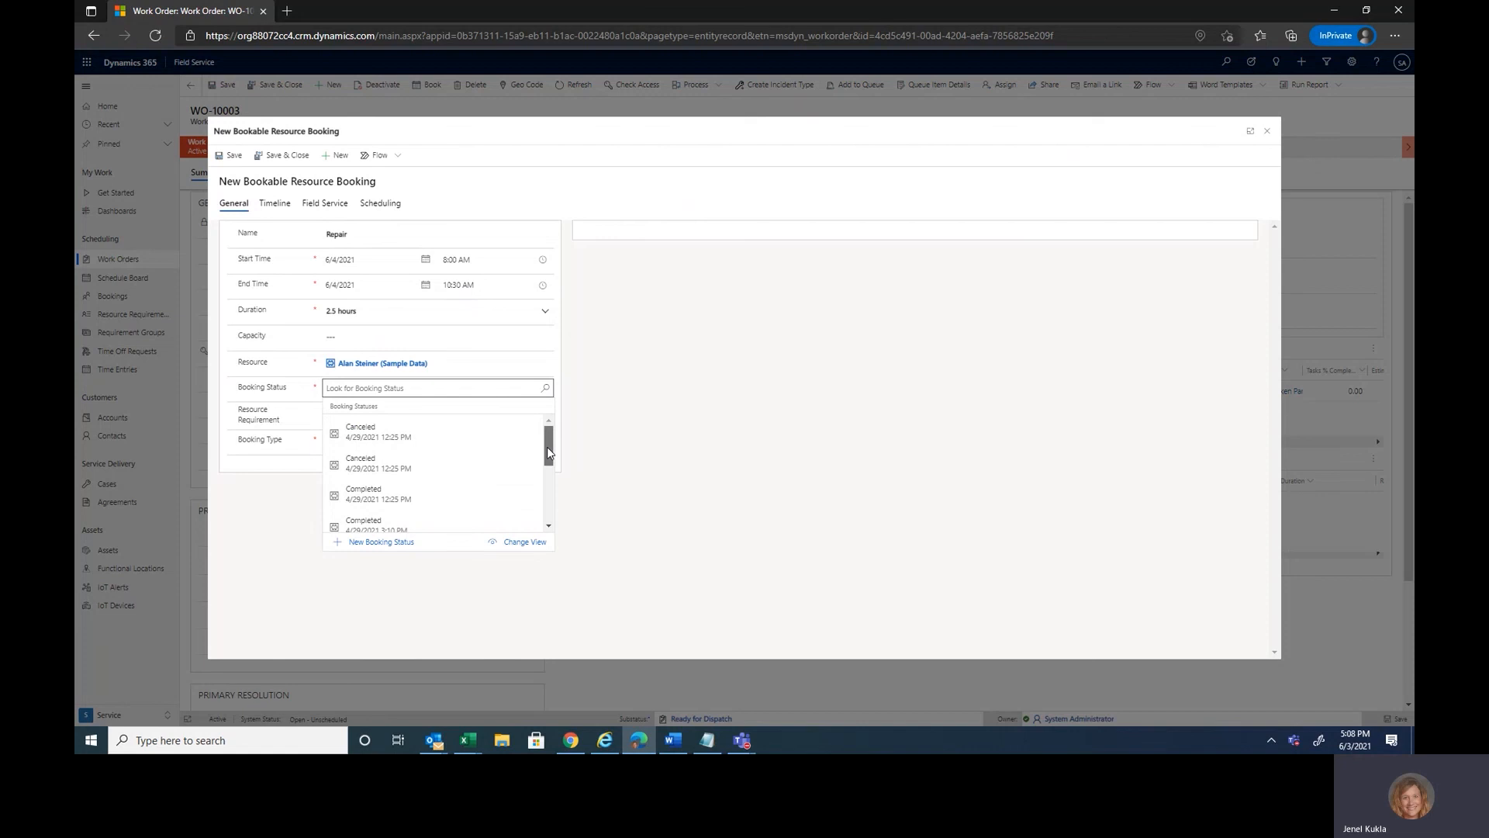
drag(547, 447, 553, 491)
drag(553, 493, 551, 506)
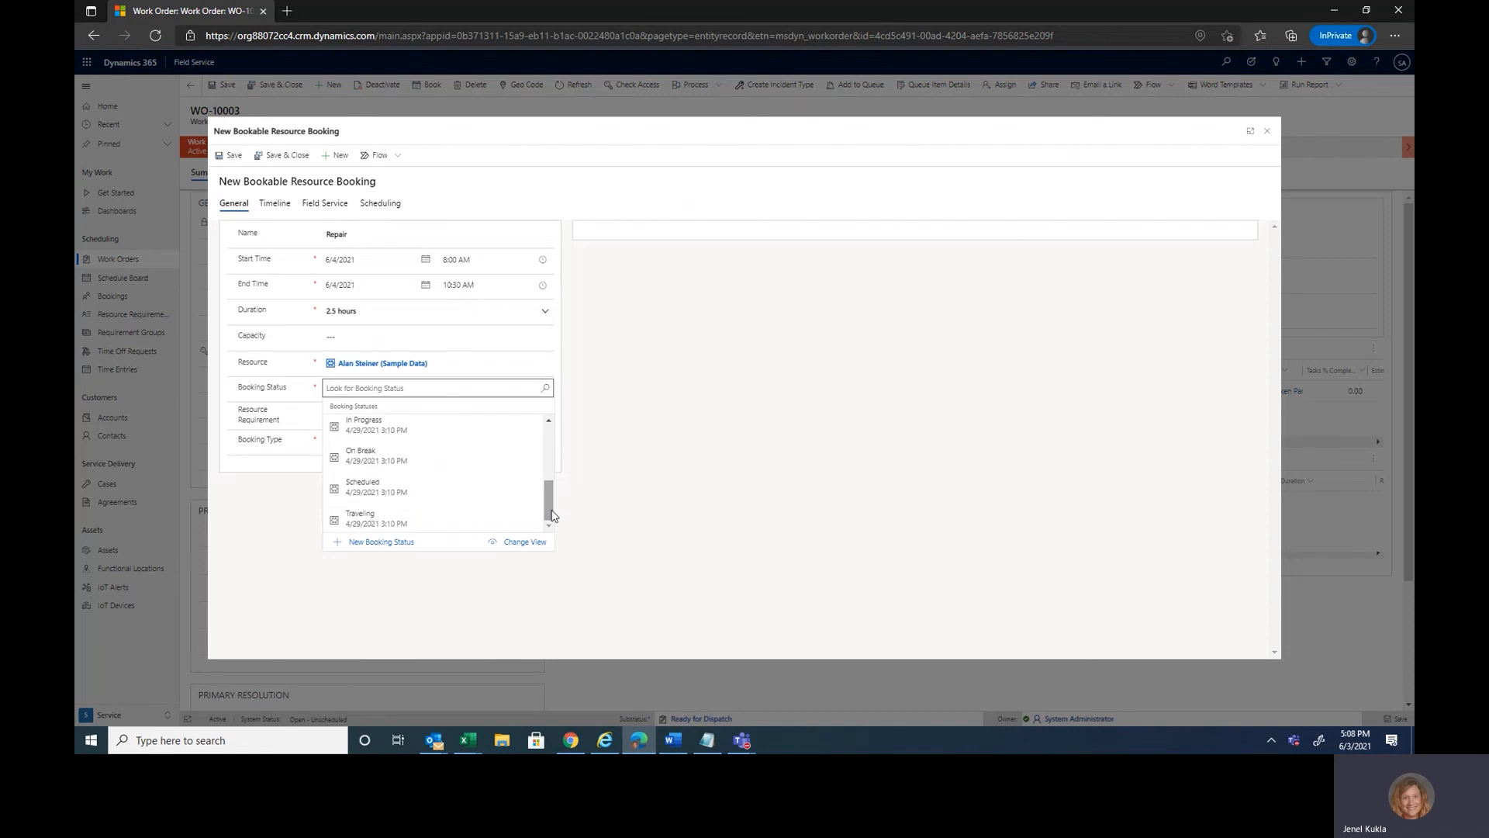
click(422, 499)
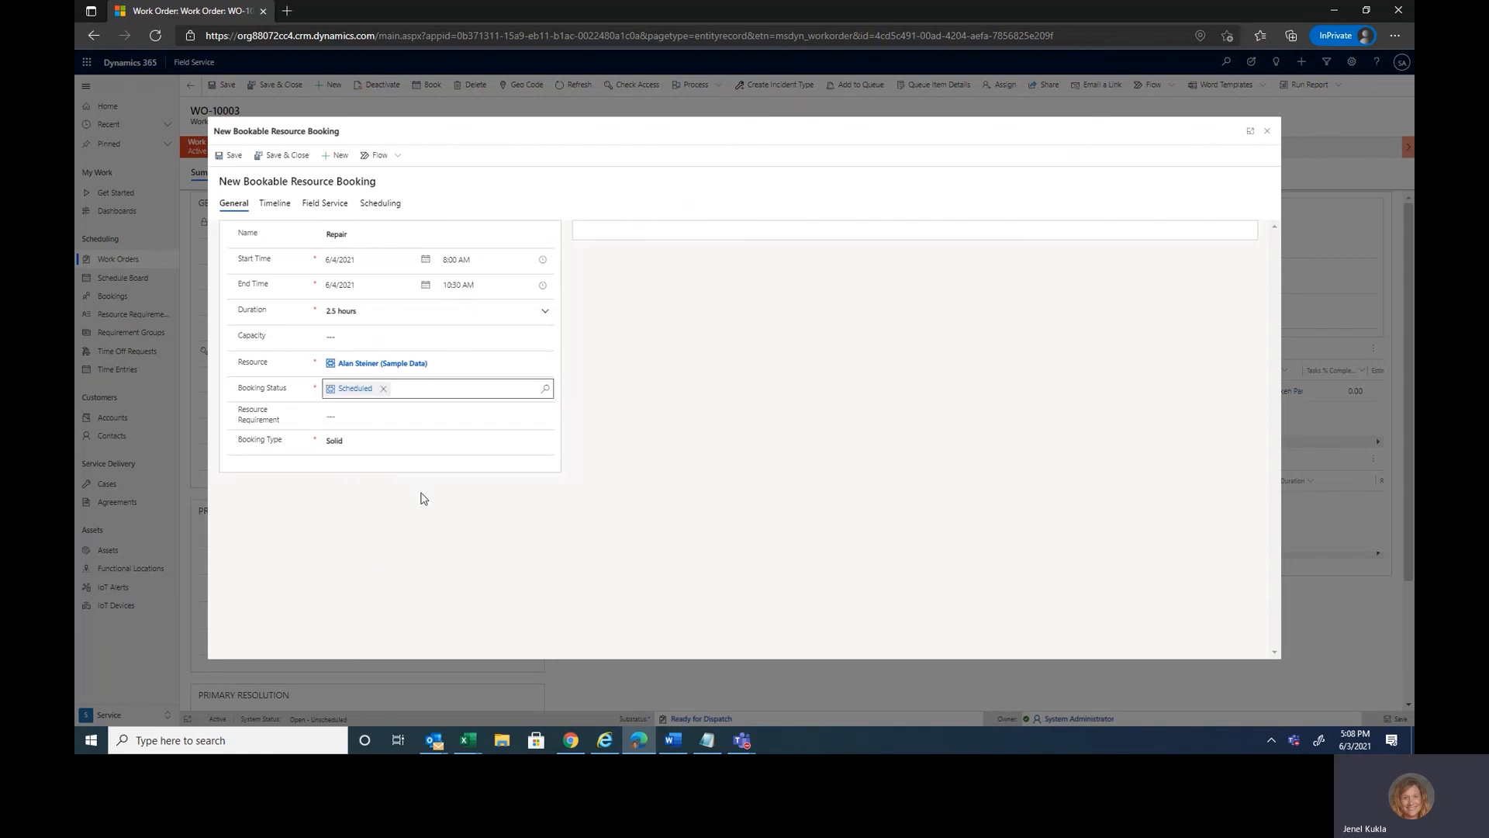
Keep the booking type as Solid, and save and close the Repair booking
click(398, 442)
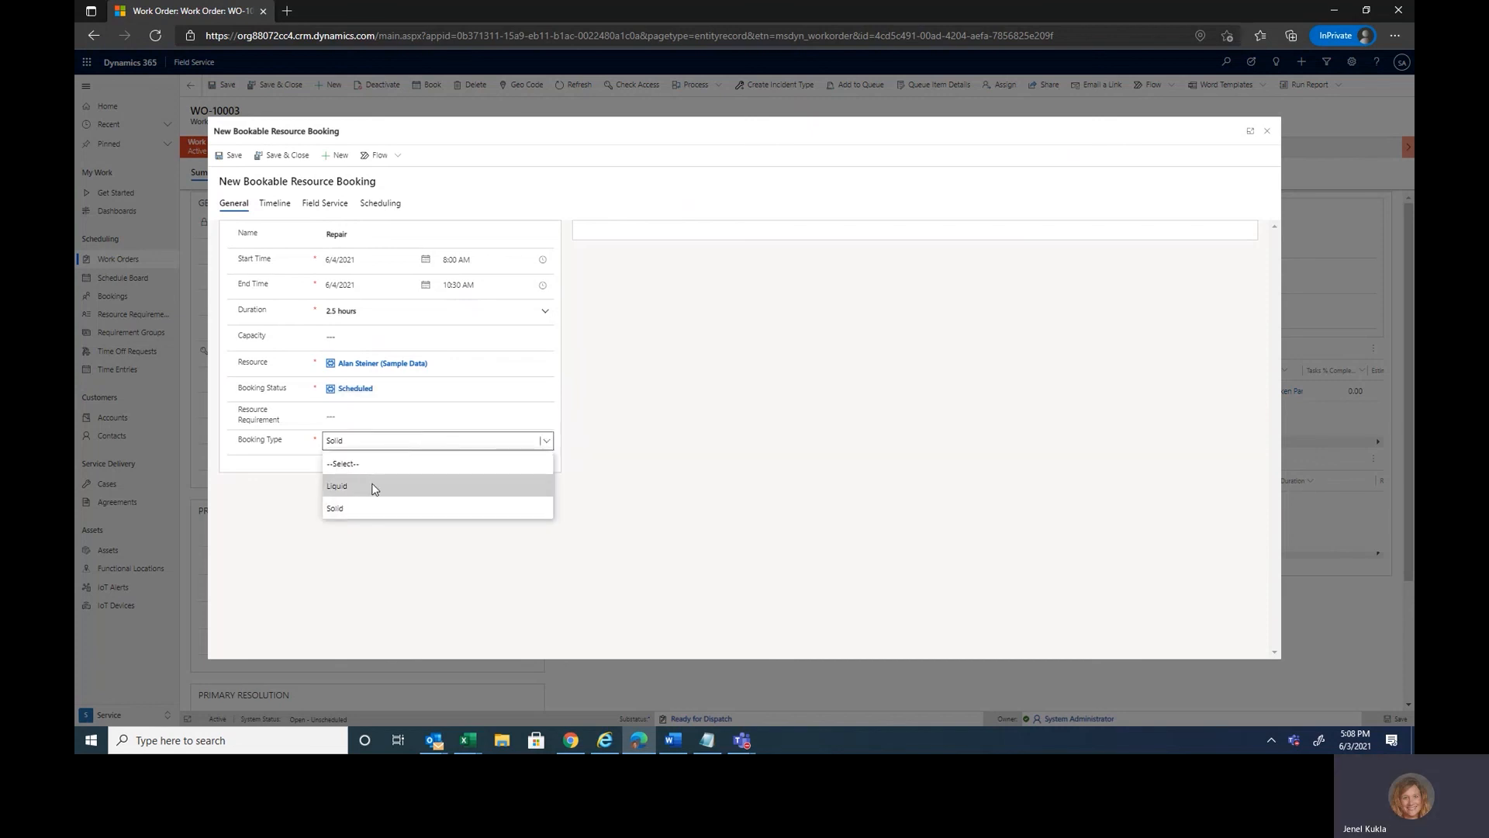
click(346, 510)
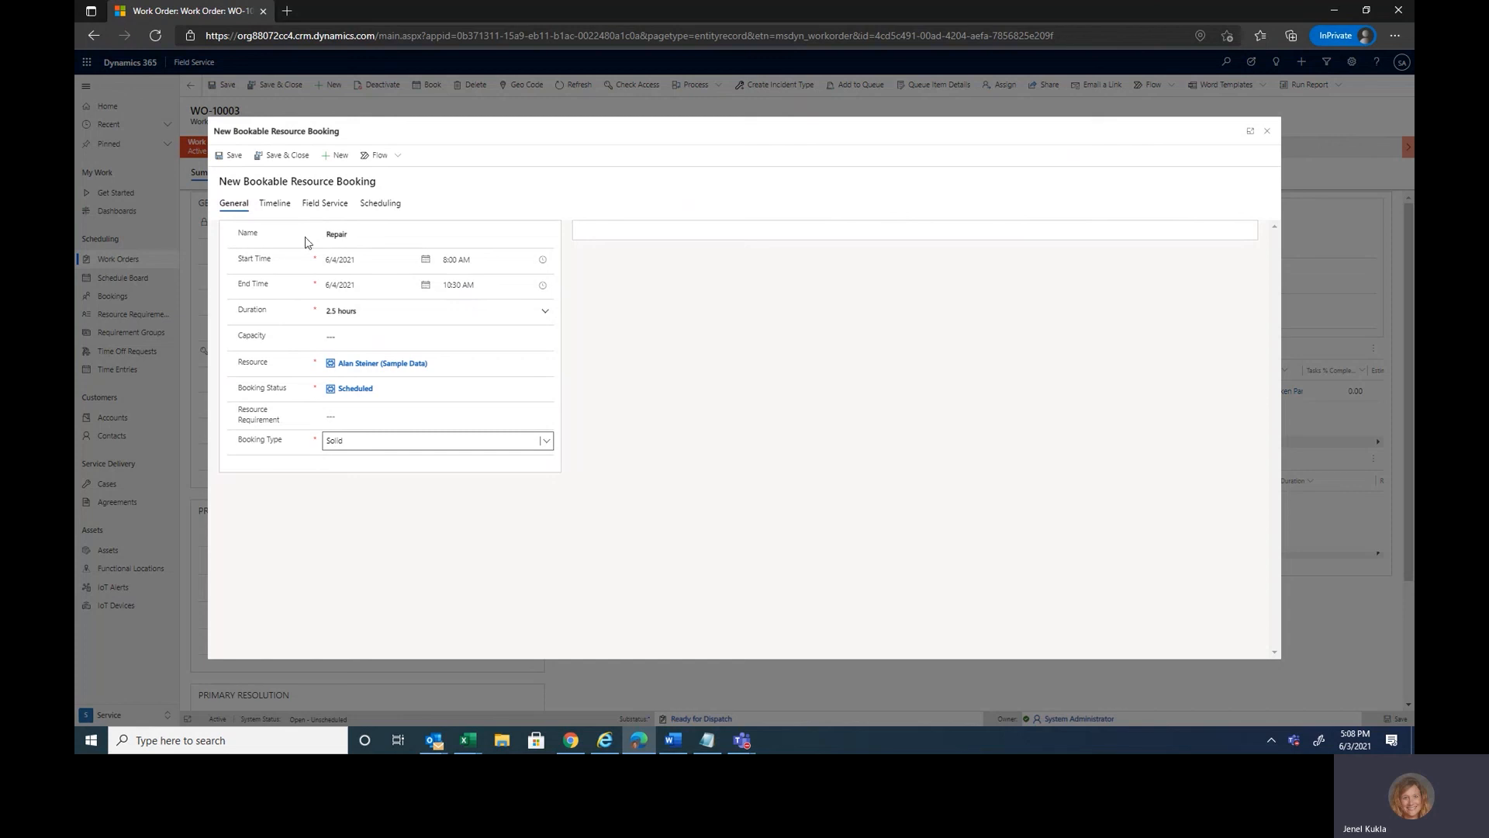
click(279, 157)
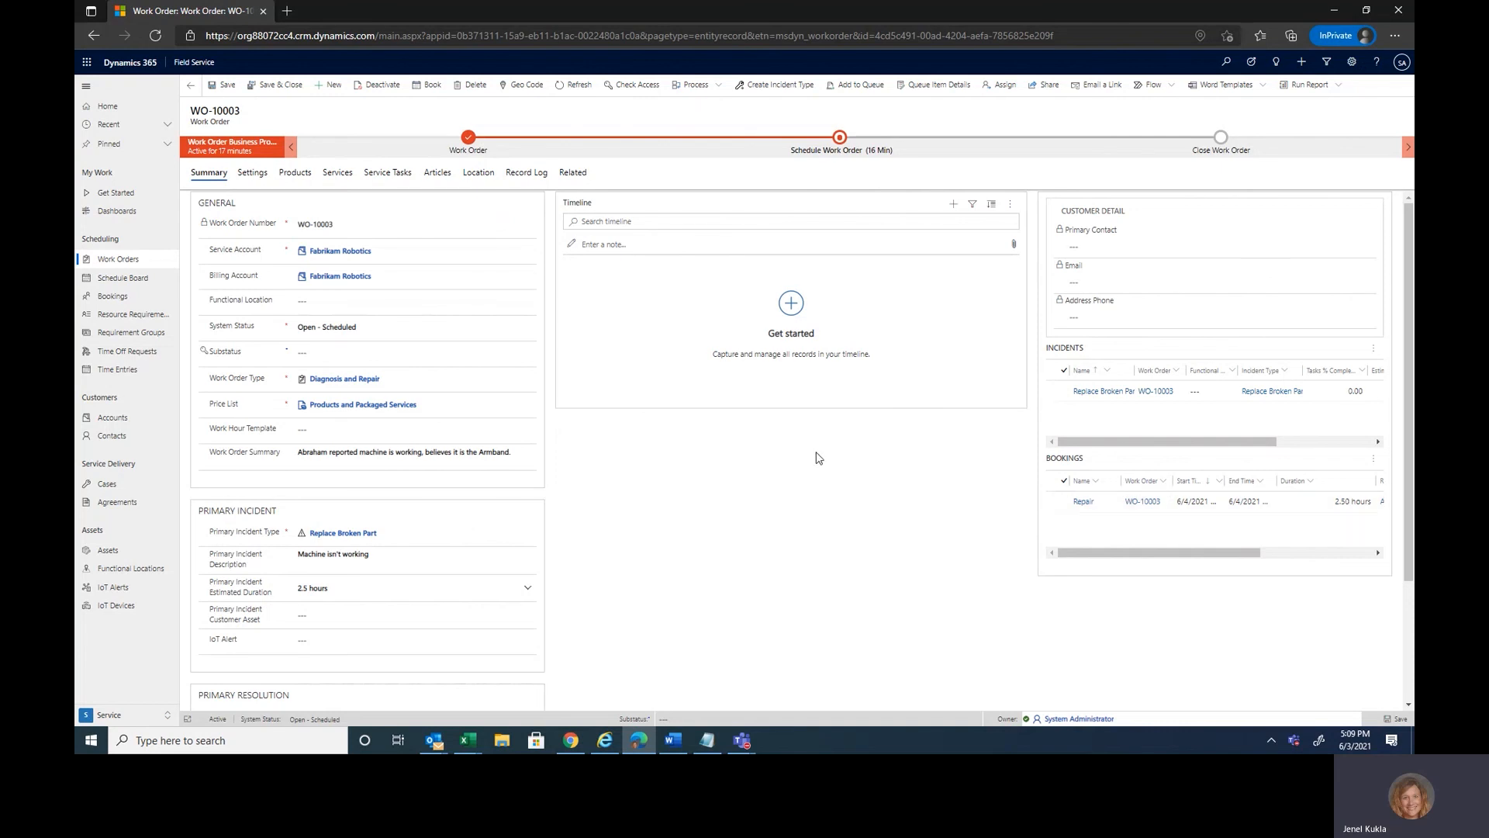
Review the Repair booking's details on the schedule board for Friday 6/4/2021
click(143, 282)
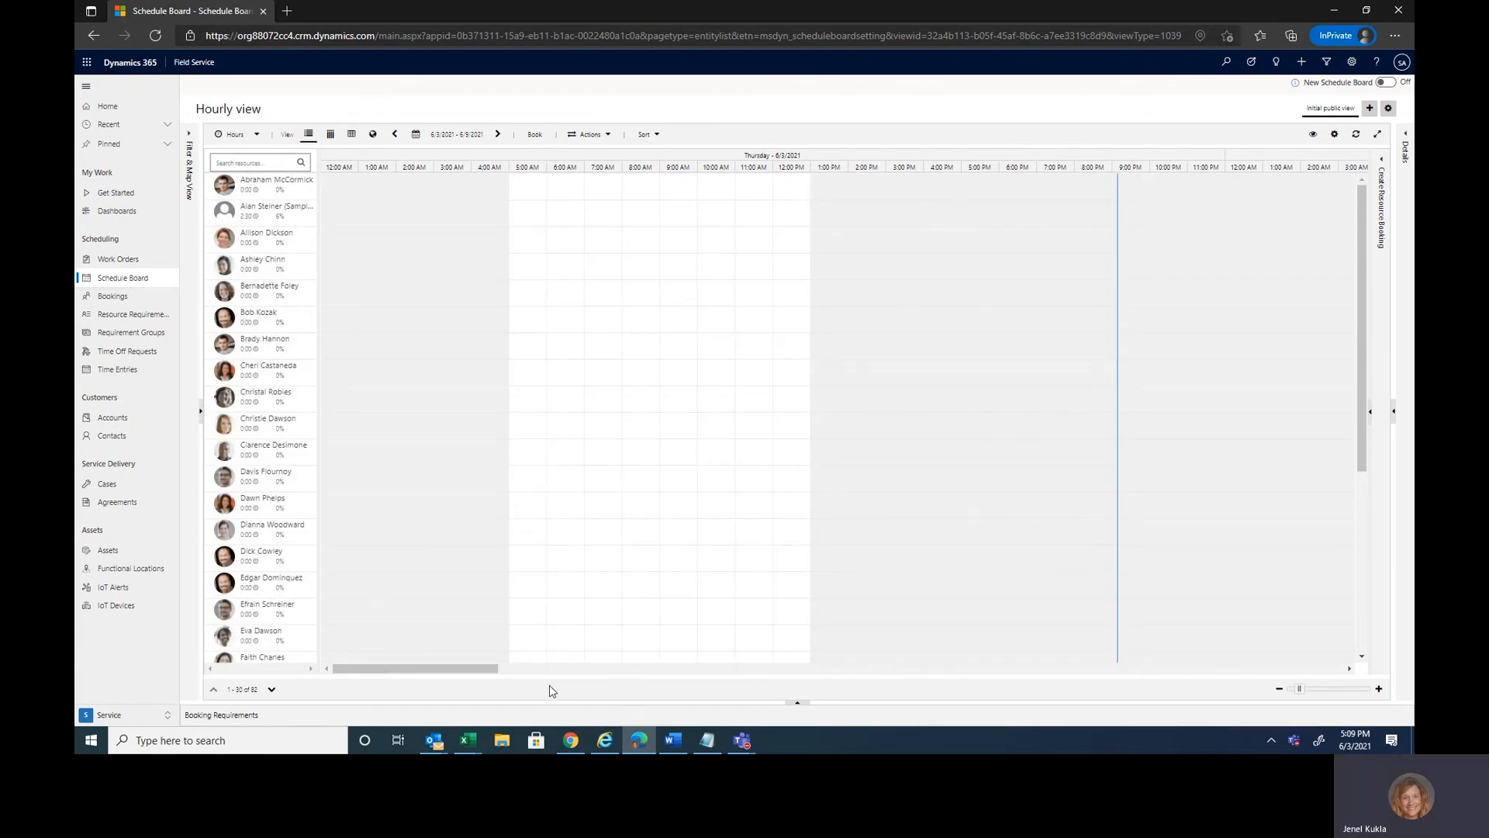
drag(478, 674, 619, 662)
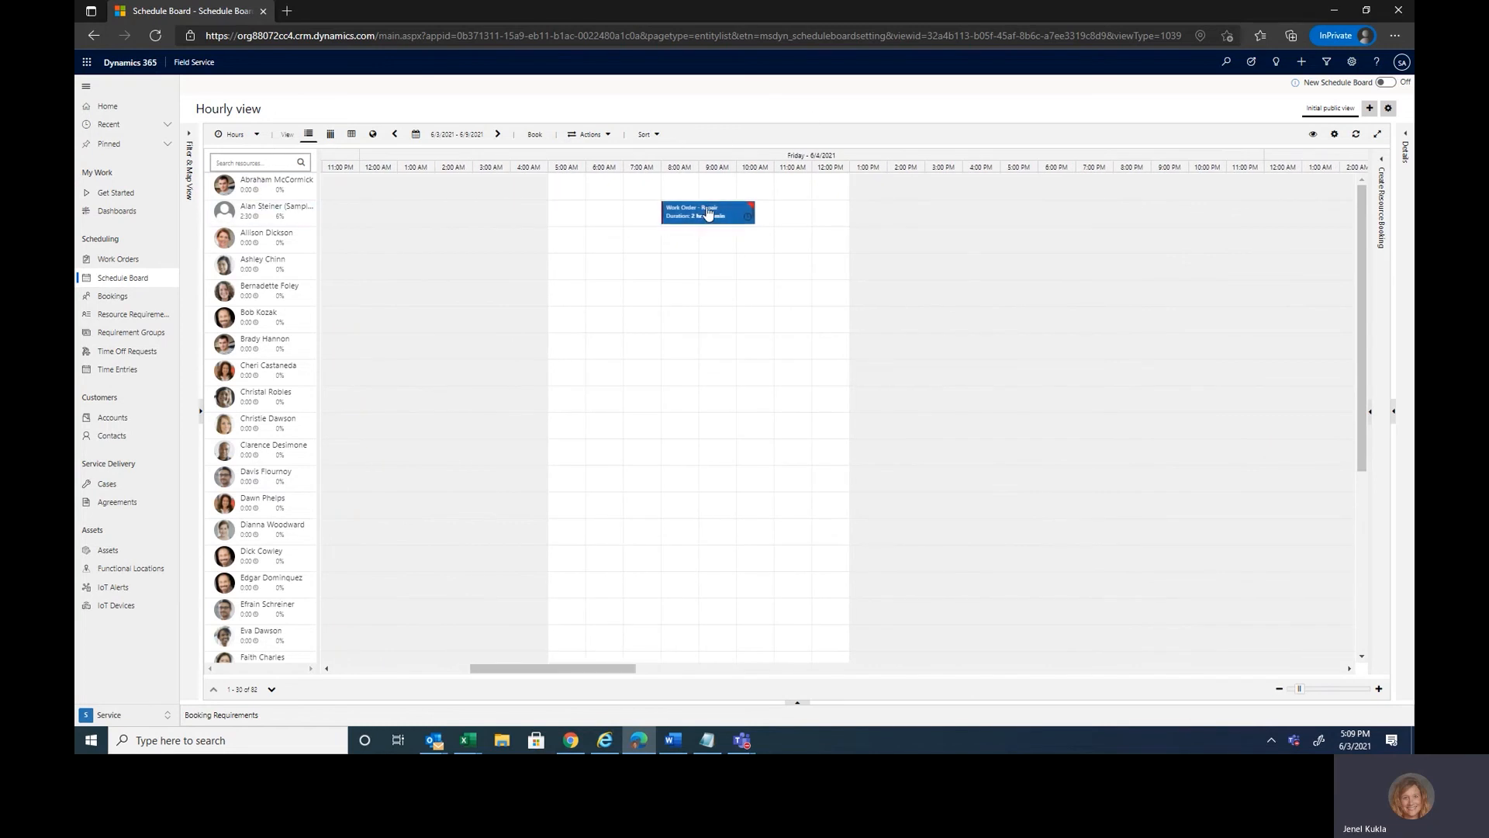
mouse_move(709, 214)
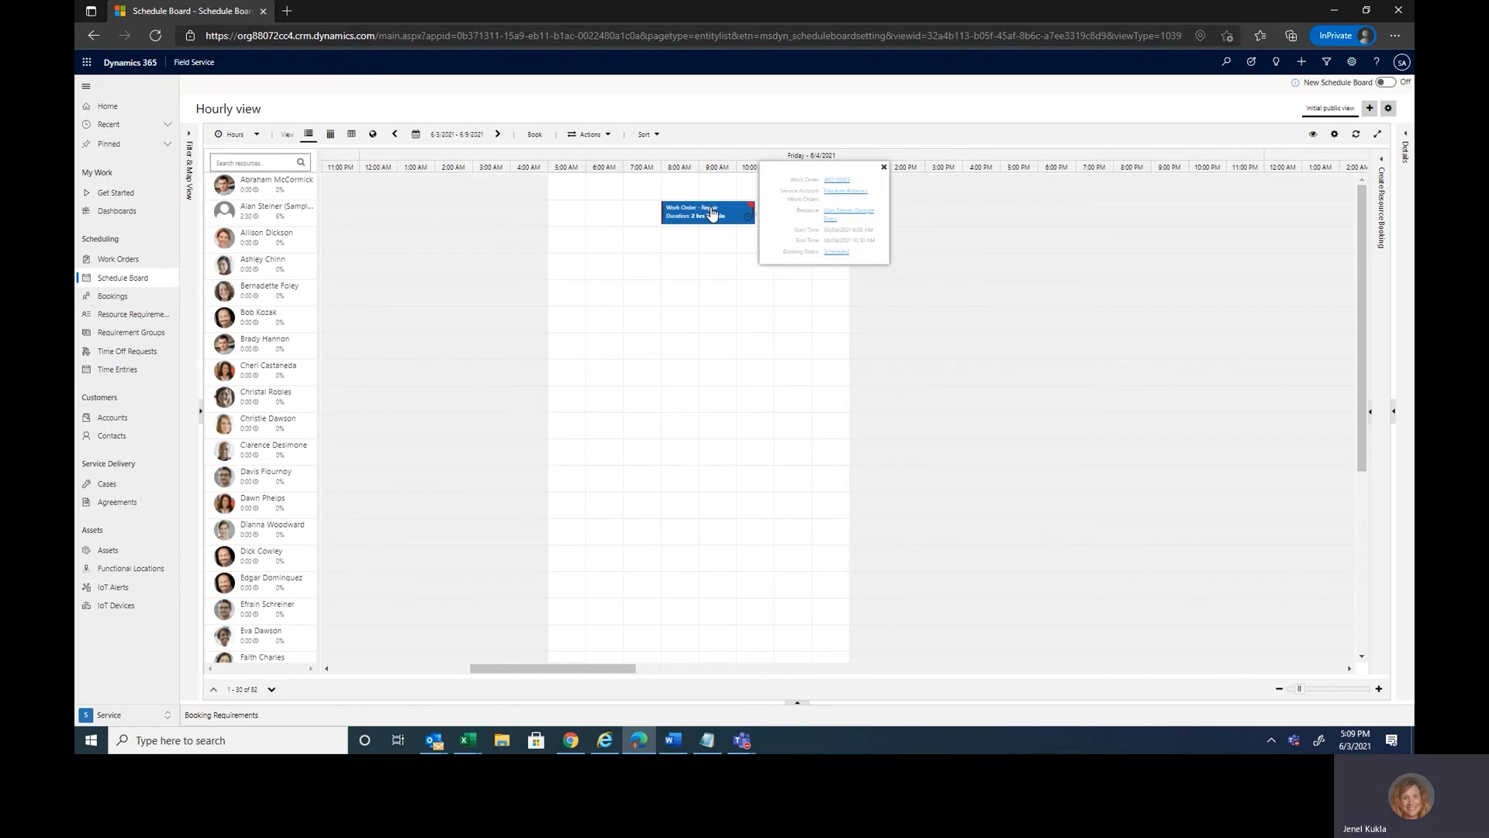
click(713, 215)
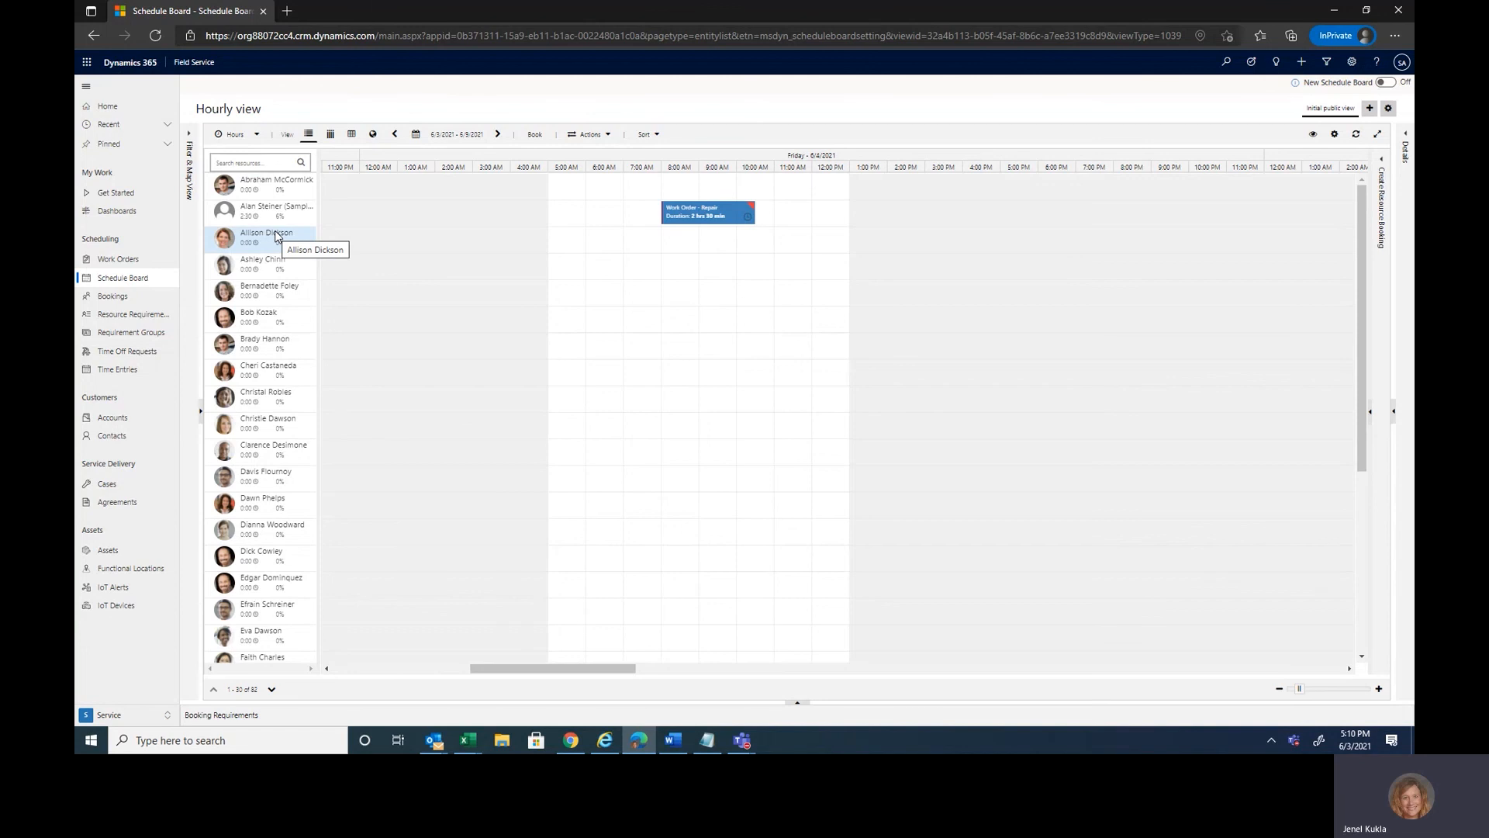
Filter the schedule board's resources by the Arm Band Servicing characteristic with a Proficient rating
click(301, 164)
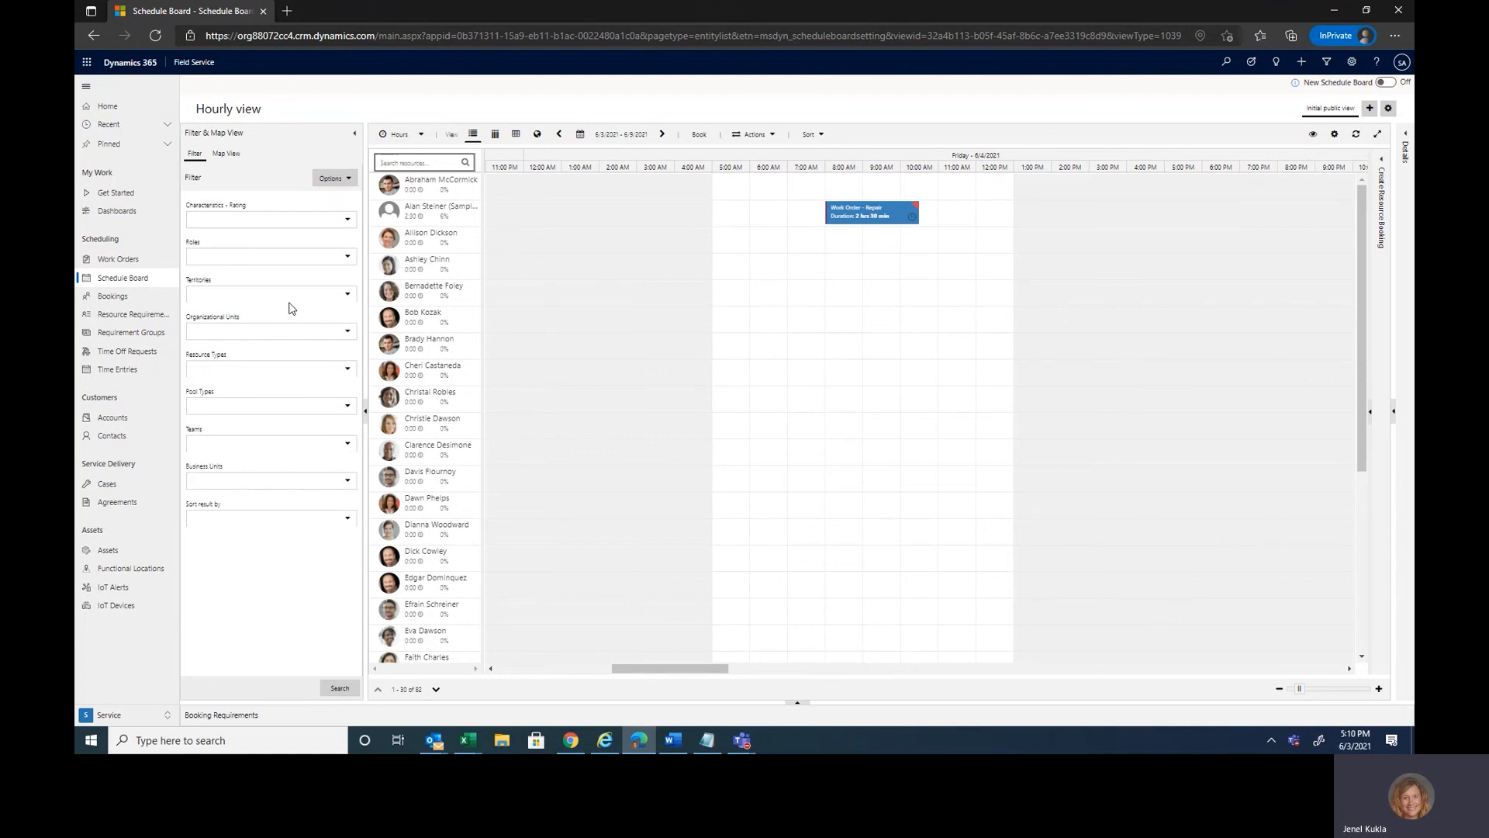
click(348, 259)
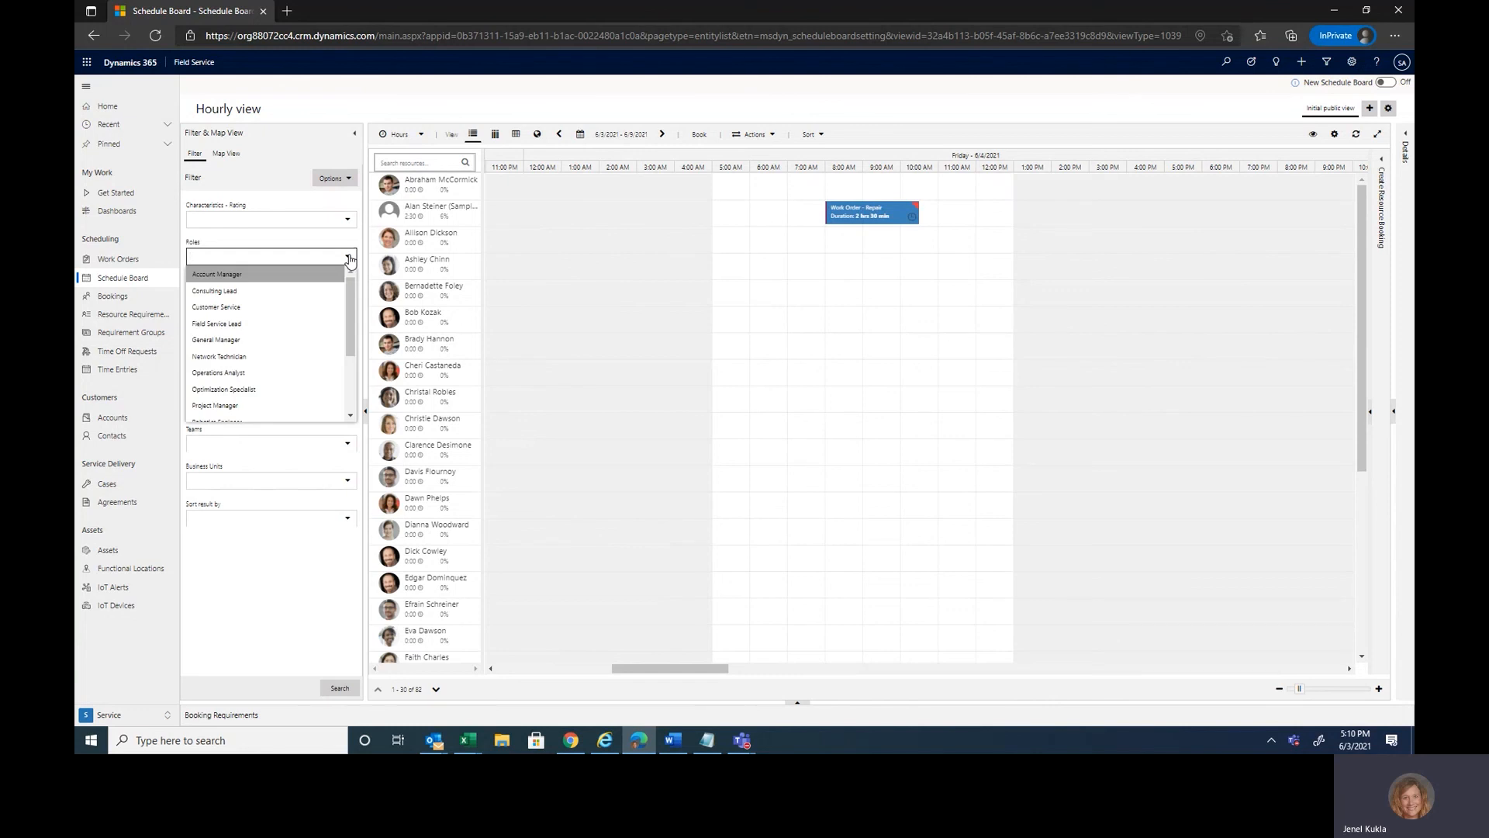
click(349, 221)
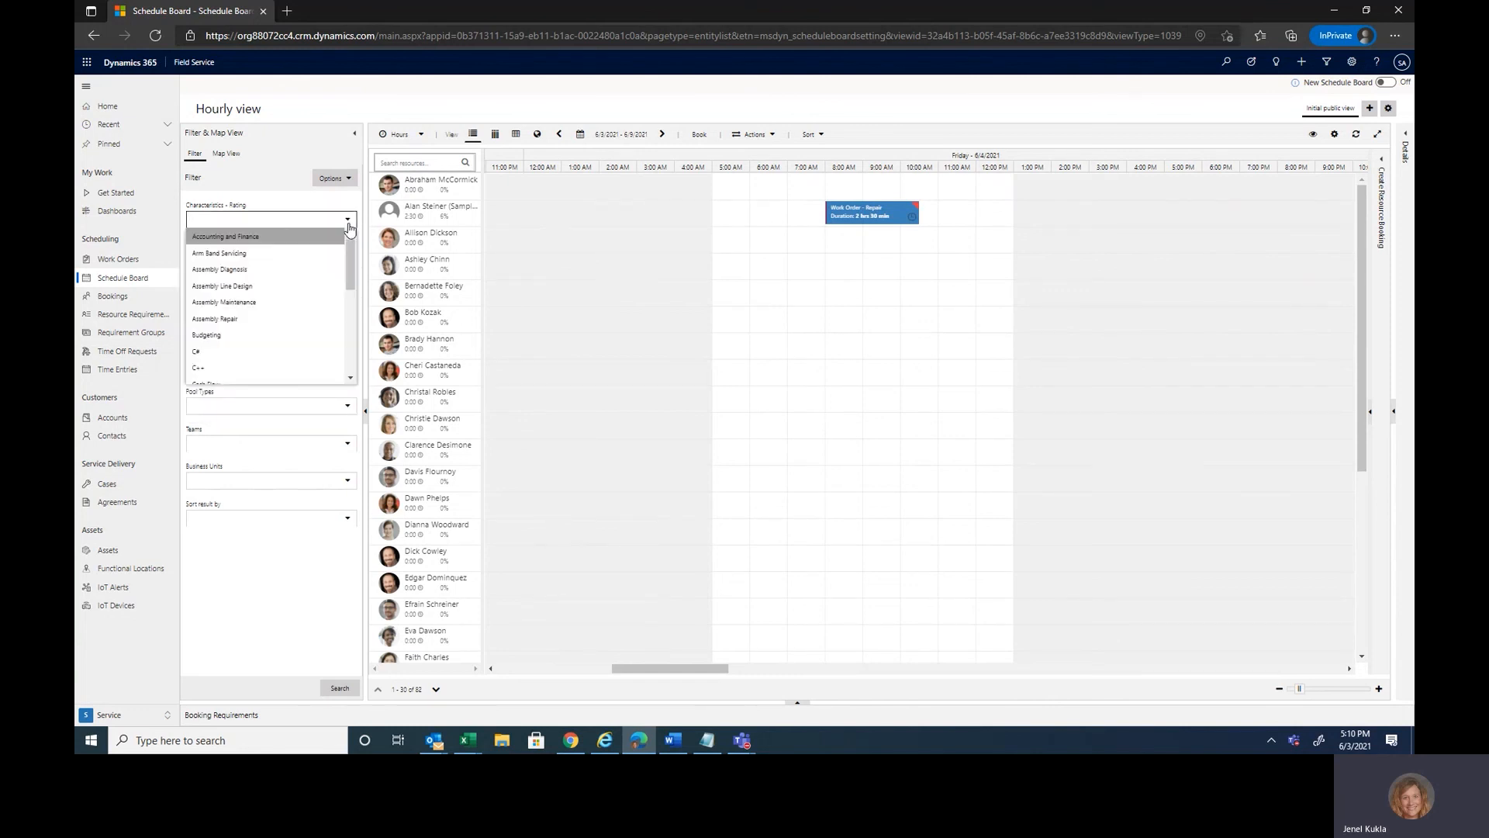
click(282, 262)
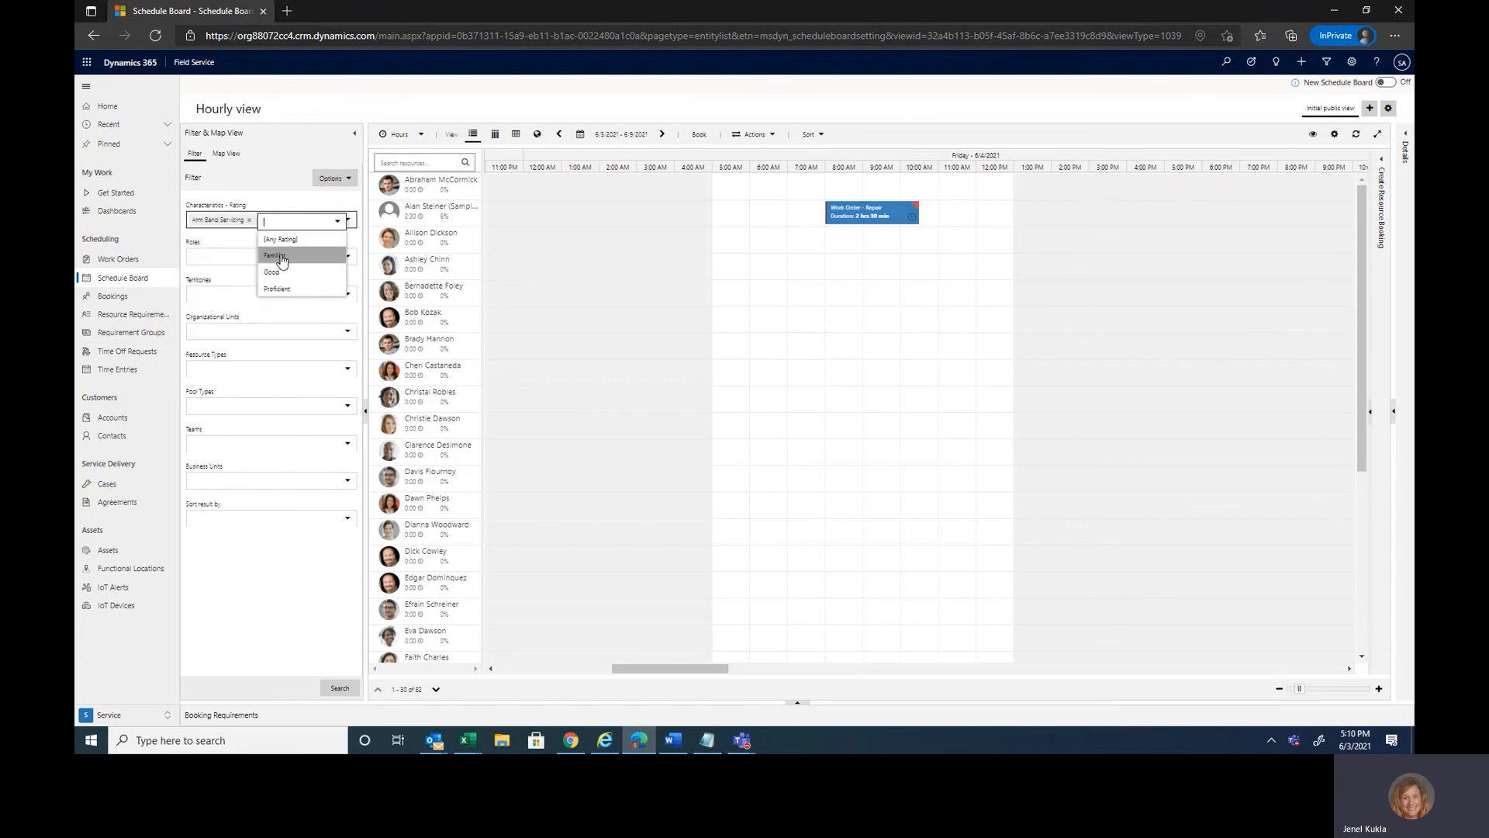
click(308, 289)
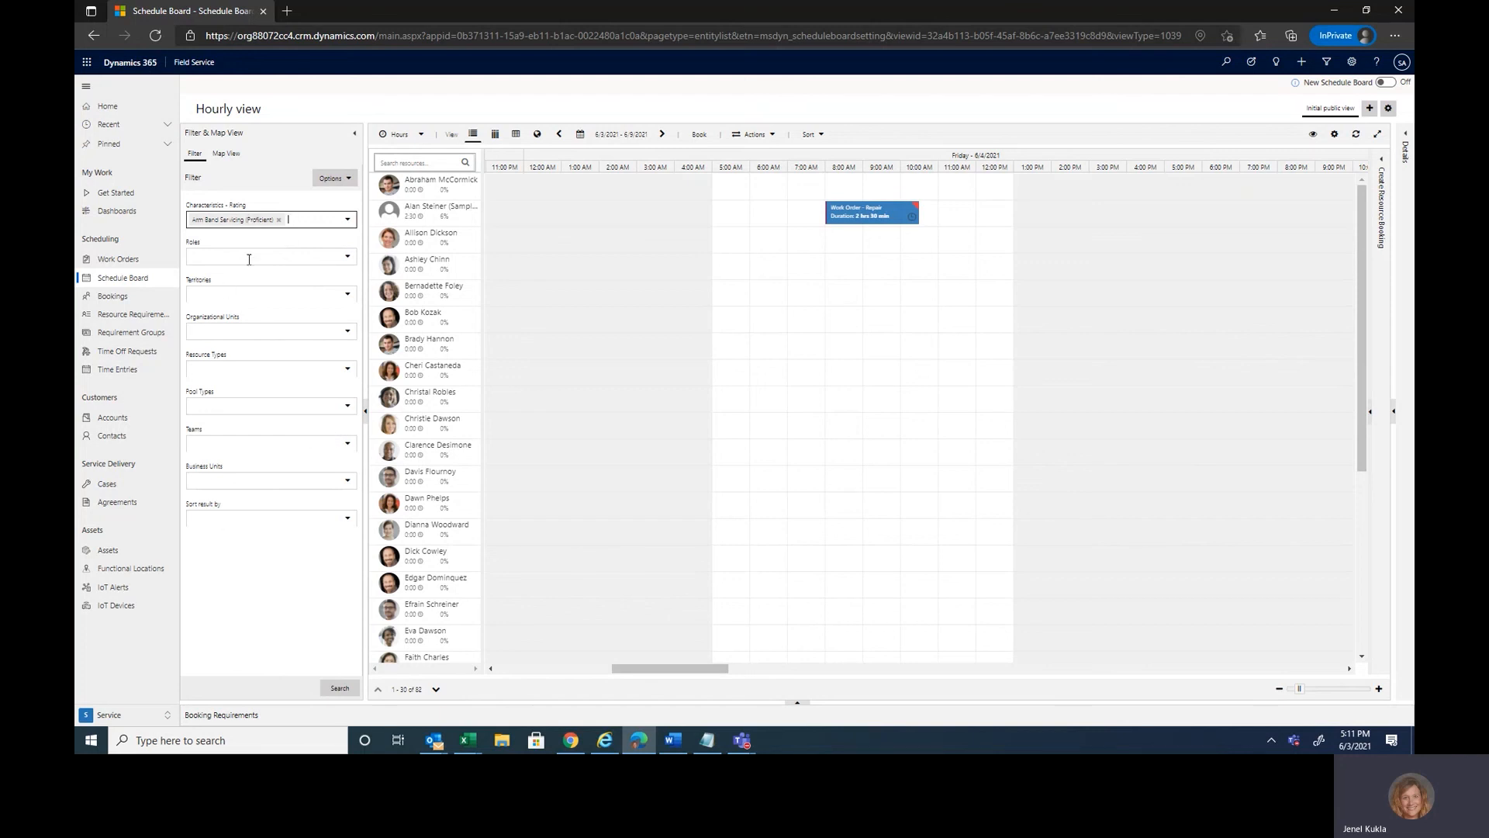
click(339, 688)
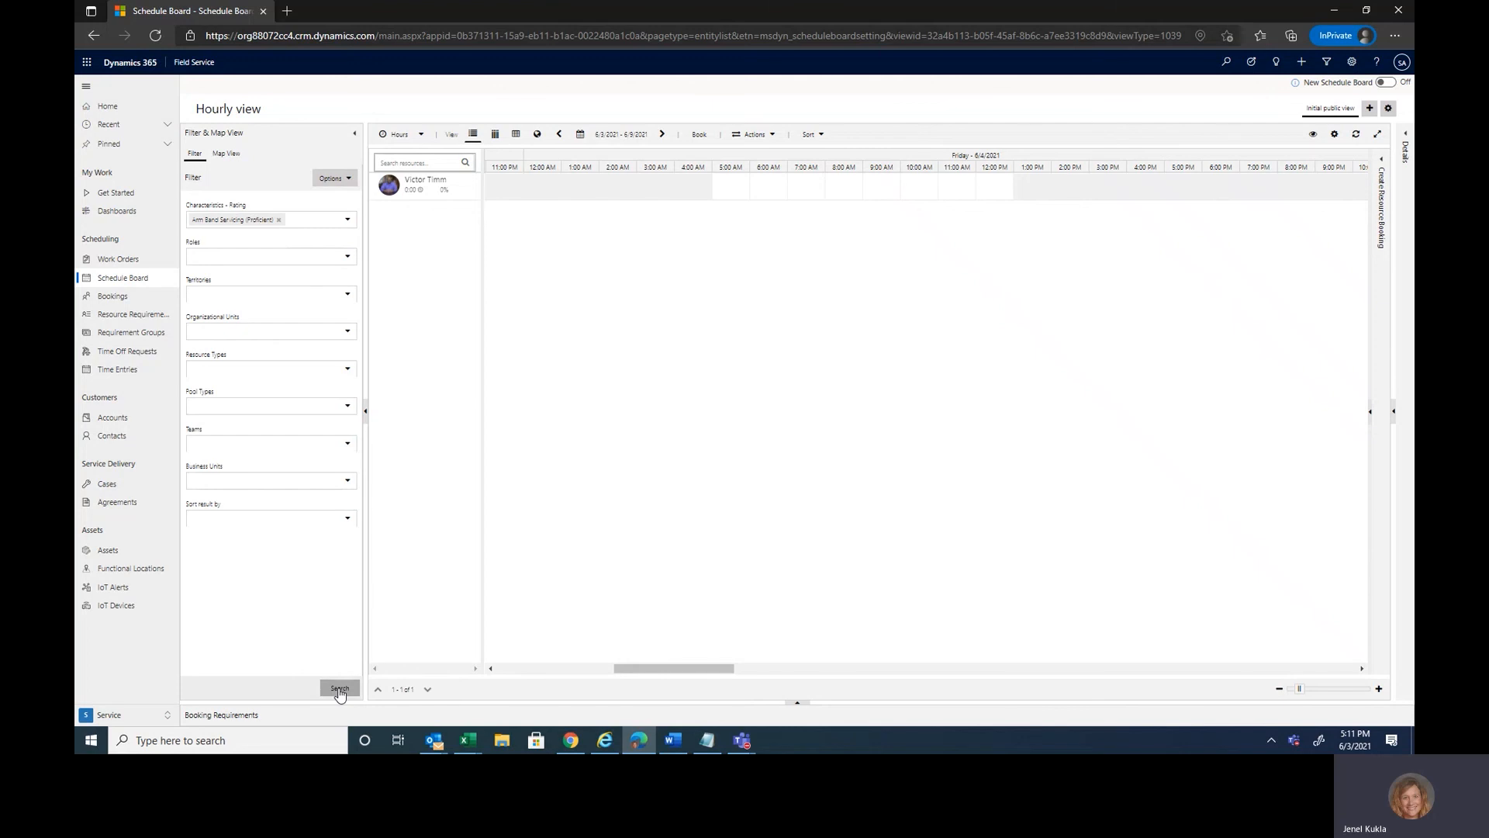
Show the schedule board's open booking requirements and the form for creating a resource booking
click(339, 689)
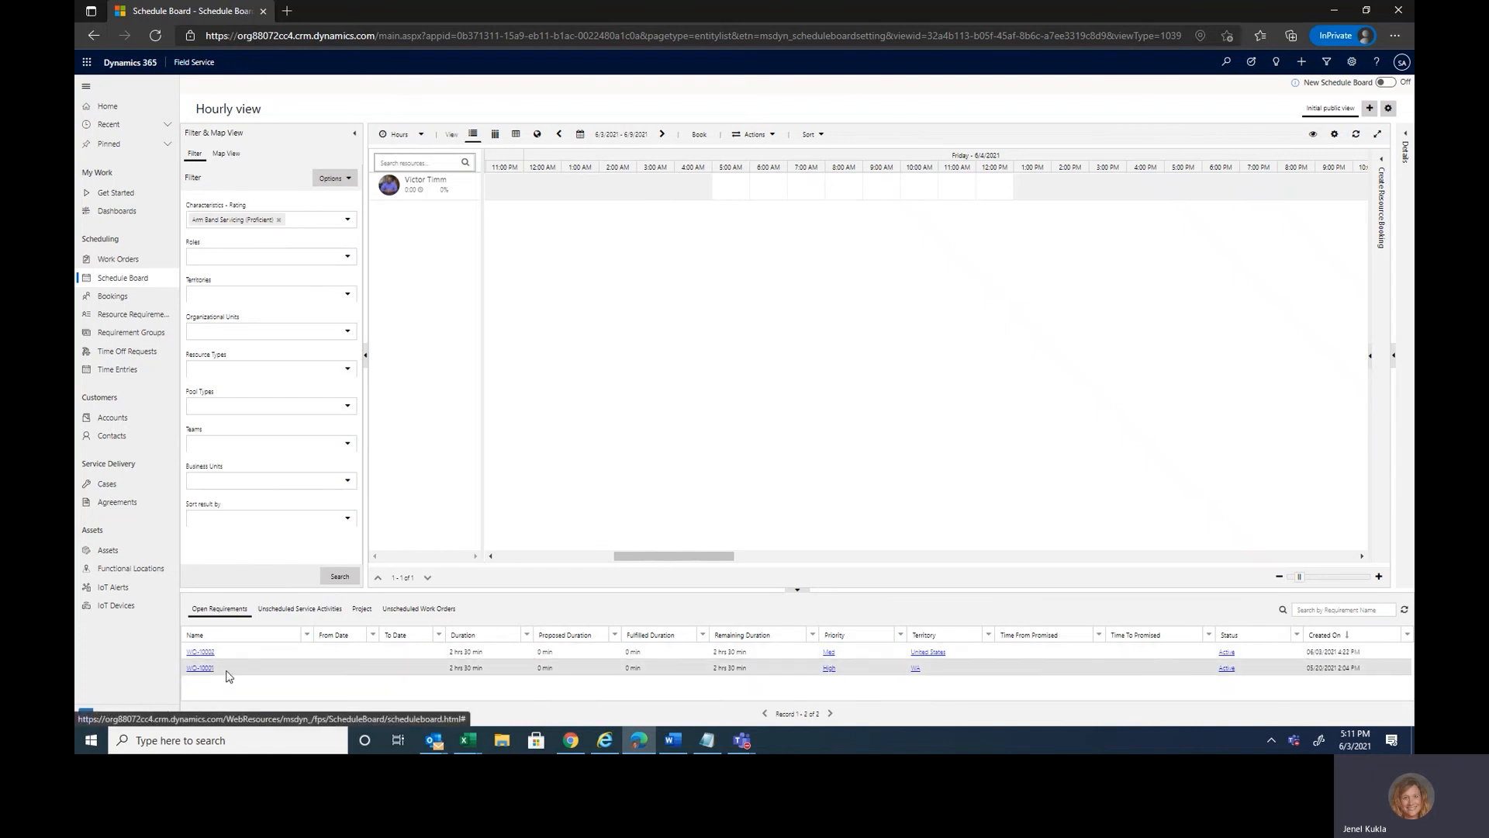
click(1383, 162)
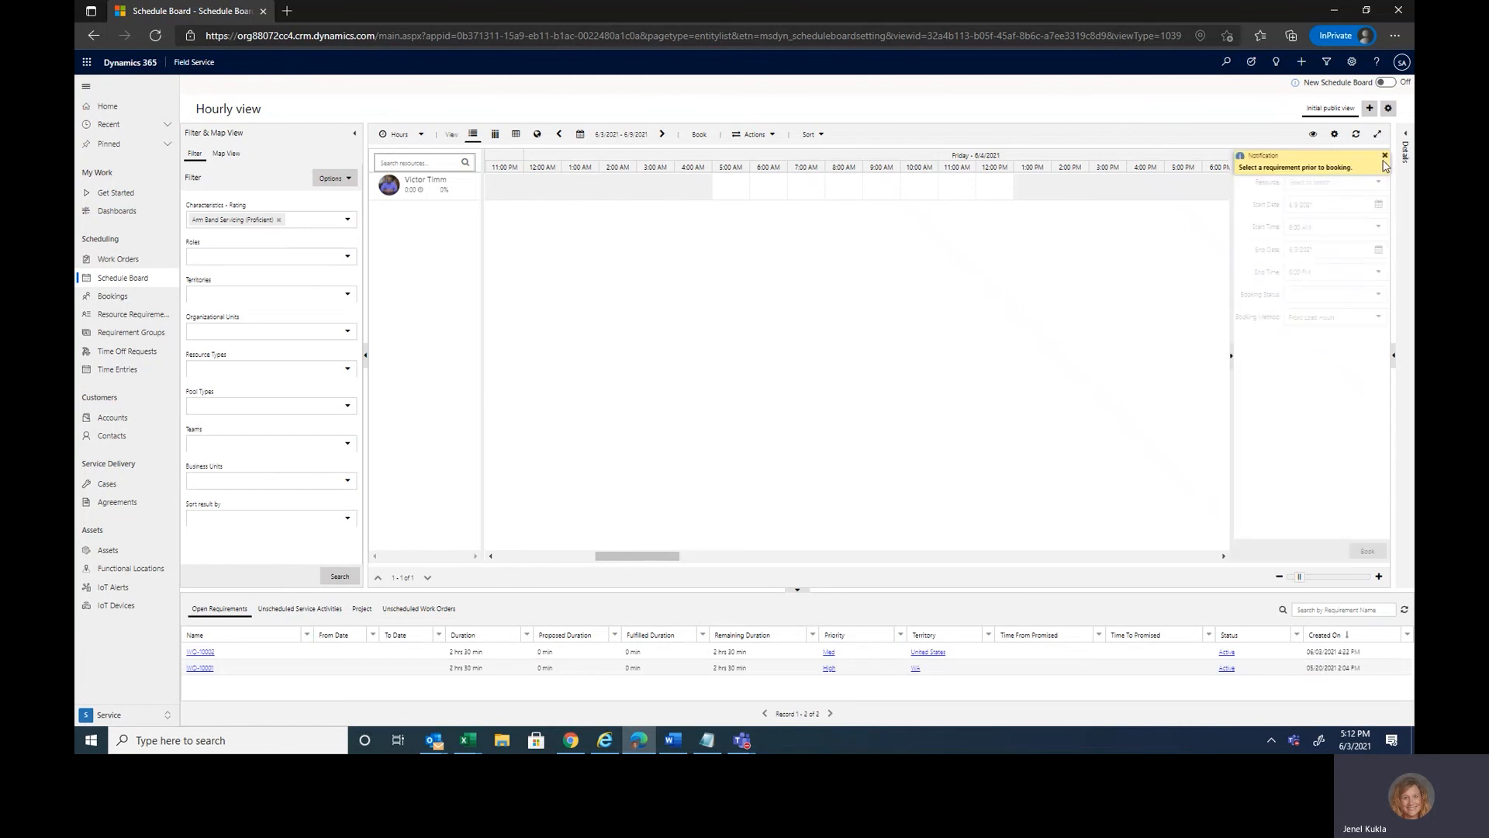
Dismiss the notification, select the high-priority open requirement in the WA territory, and assign the Arm Band Servicing resource to its booking
click(1384, 158)
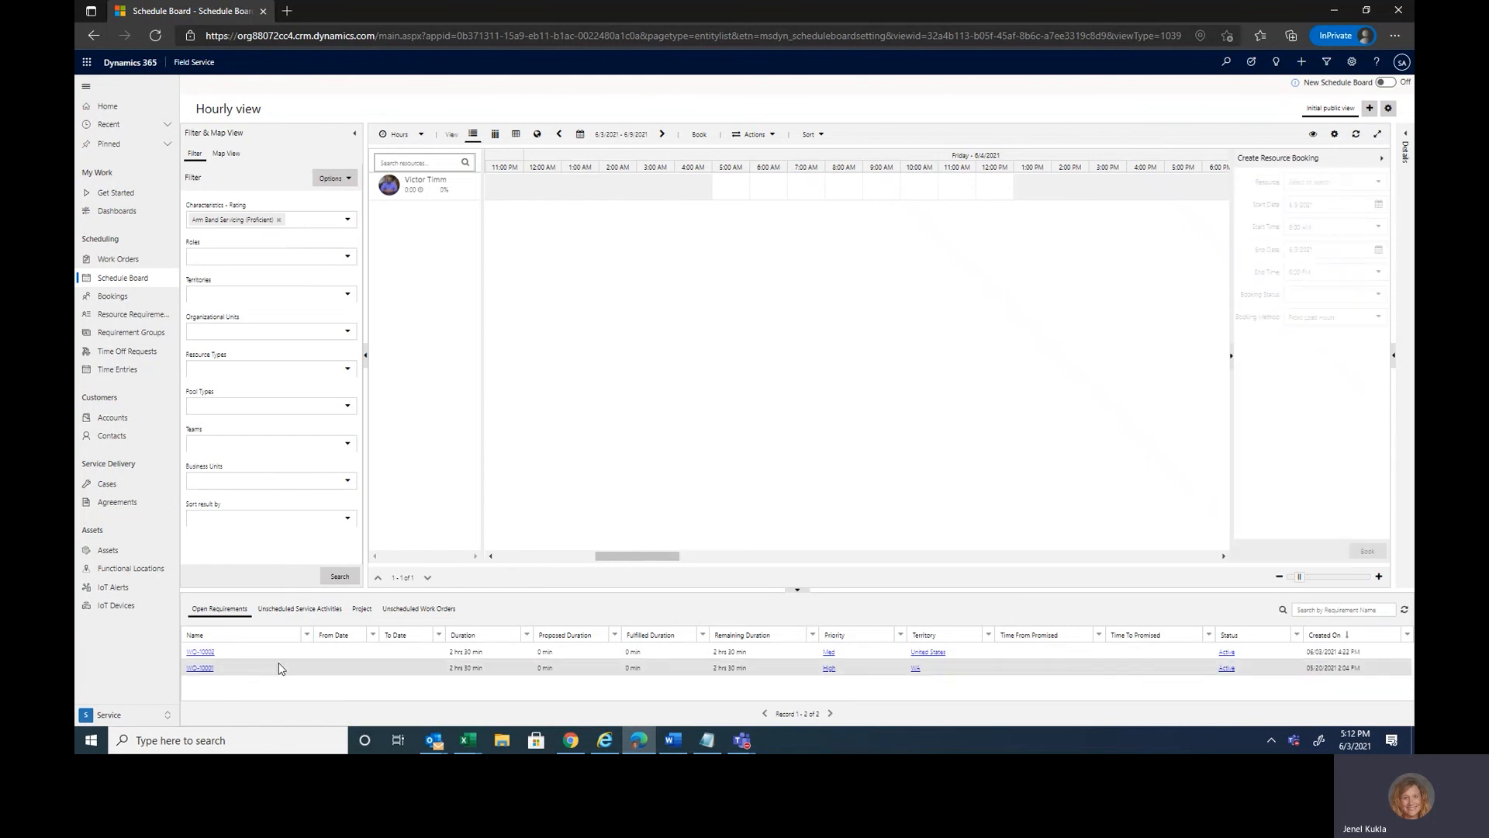
click(194, 674)
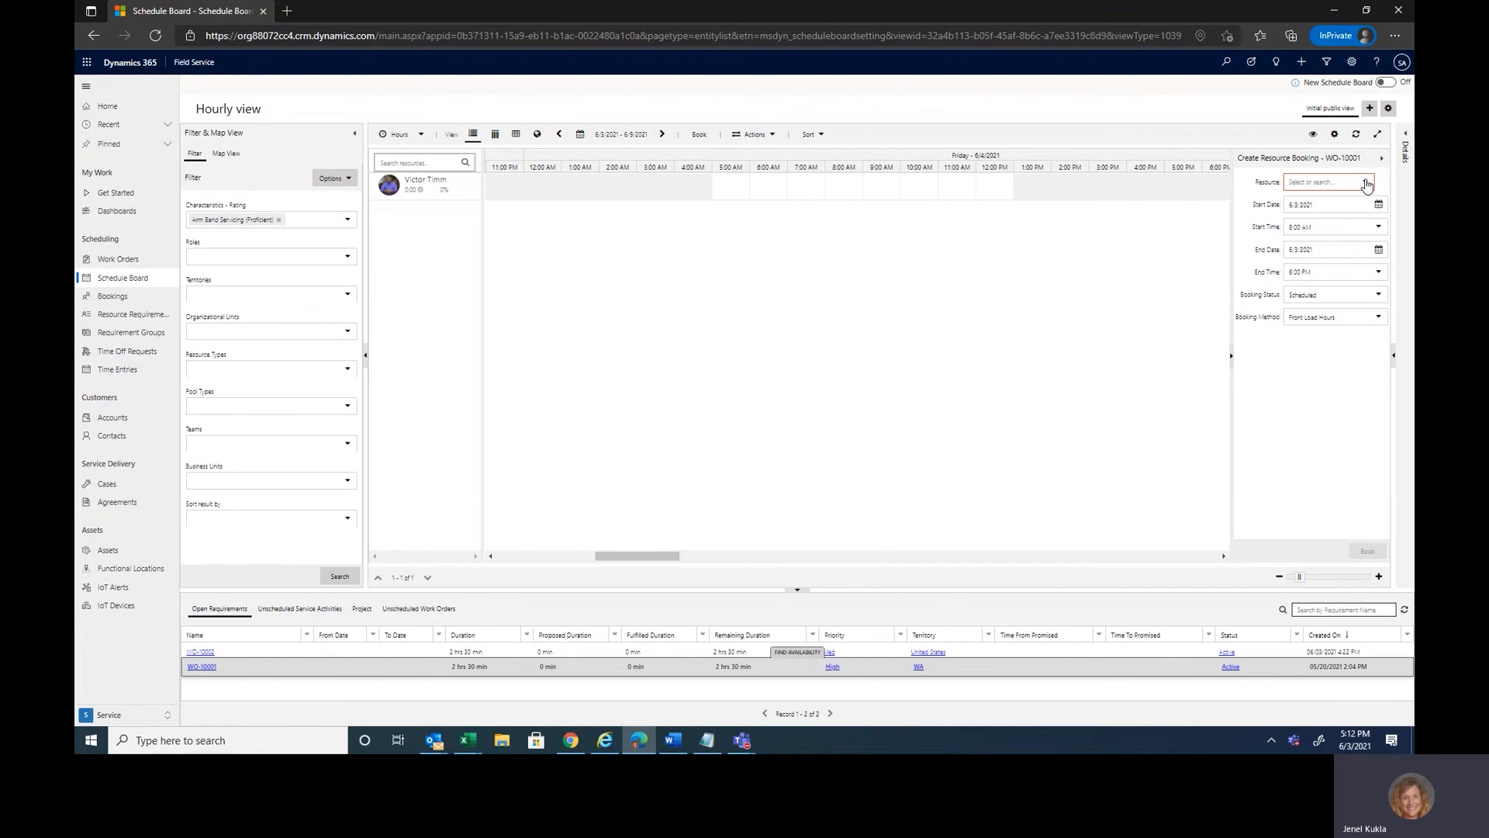
click(1312, 183)
text(v)
click(1315, 220)
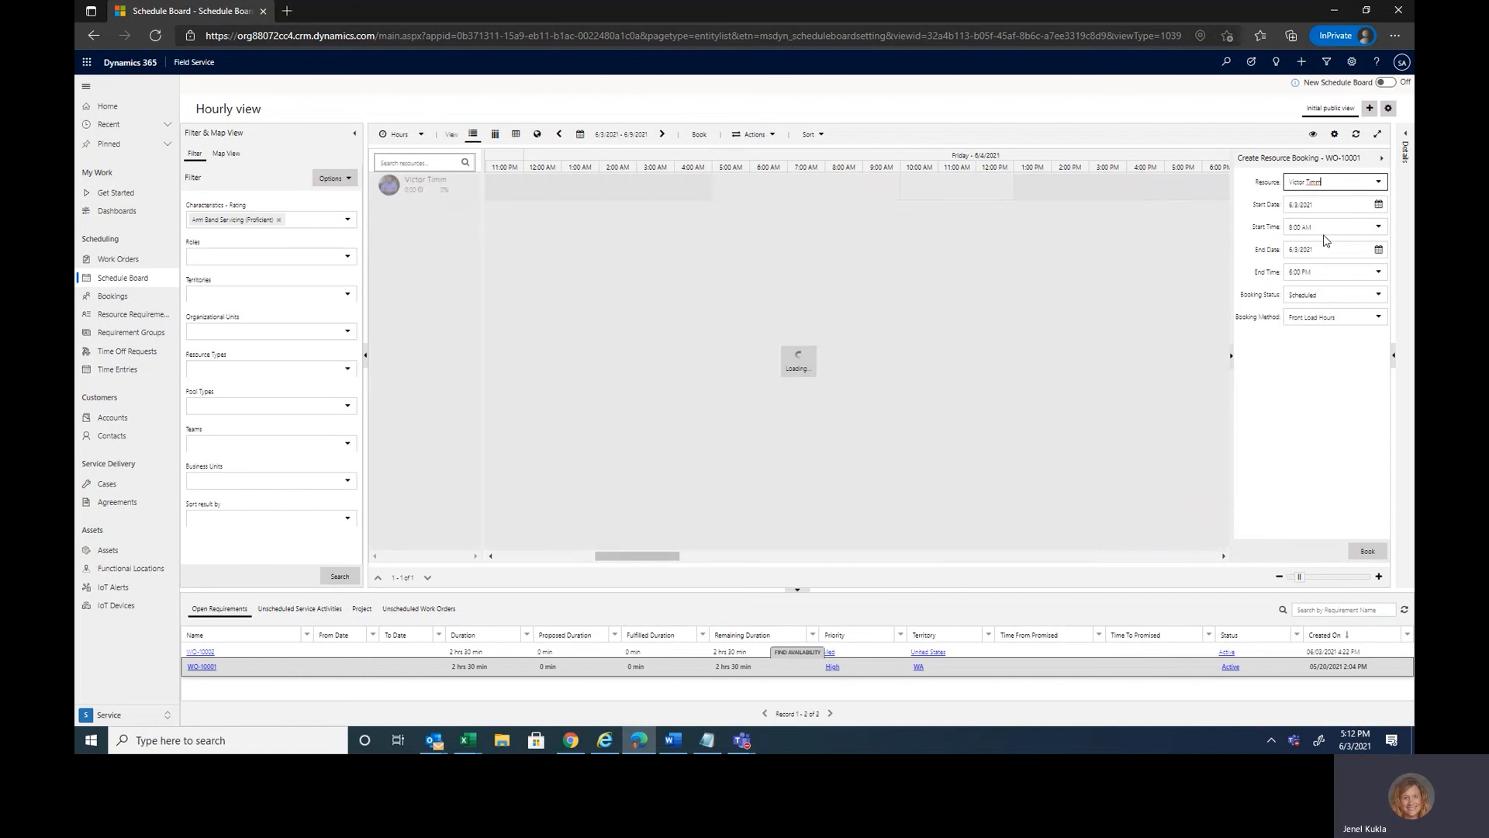
Set the resource booking's start time to 5:30 PM
click(1378, 228)
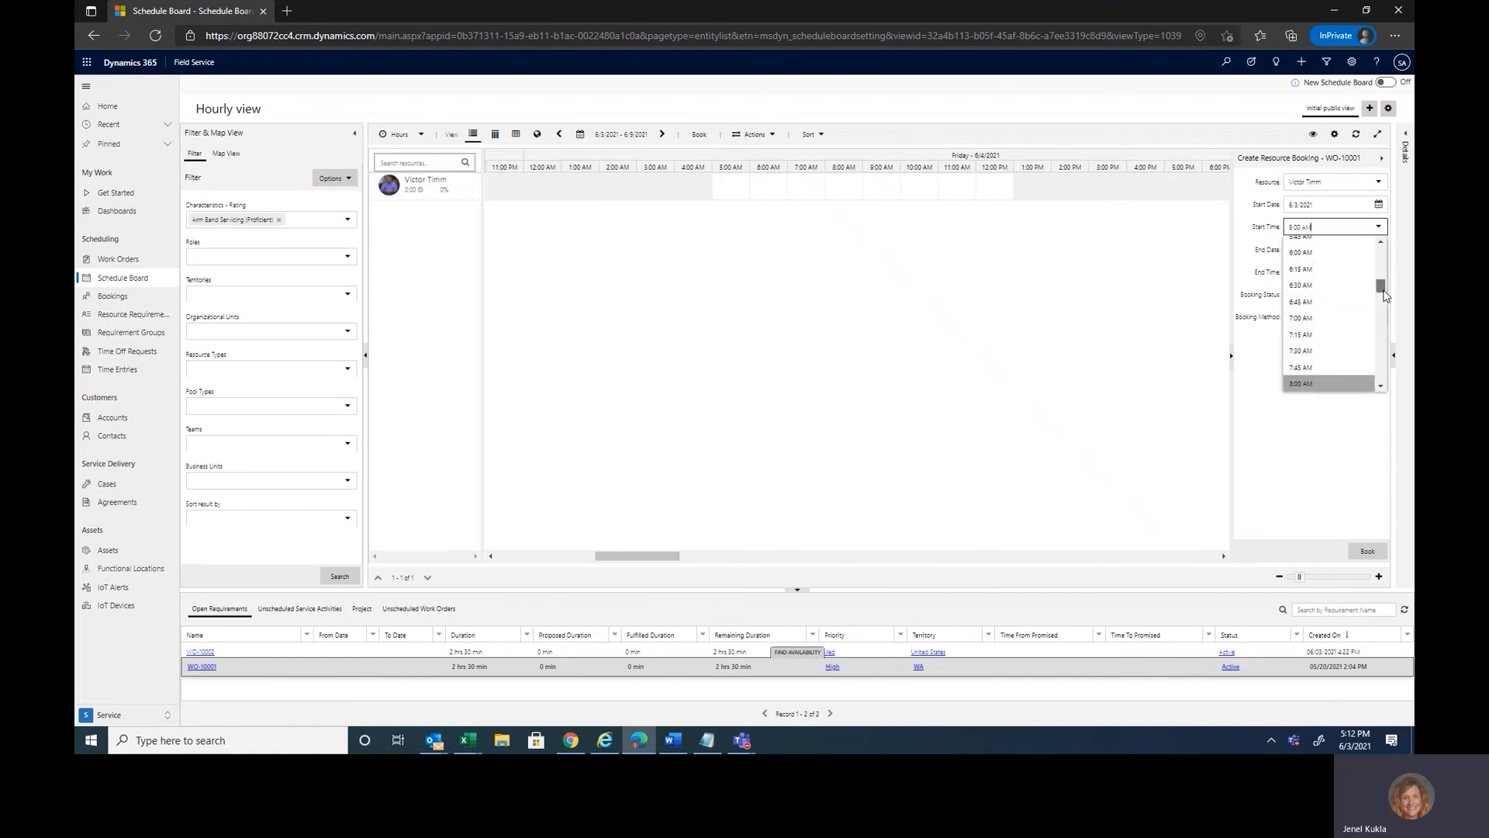
drag(1385, 281, 1393, 325)
click(1379, 386)
click(1380, 386)
click(1380, 386)
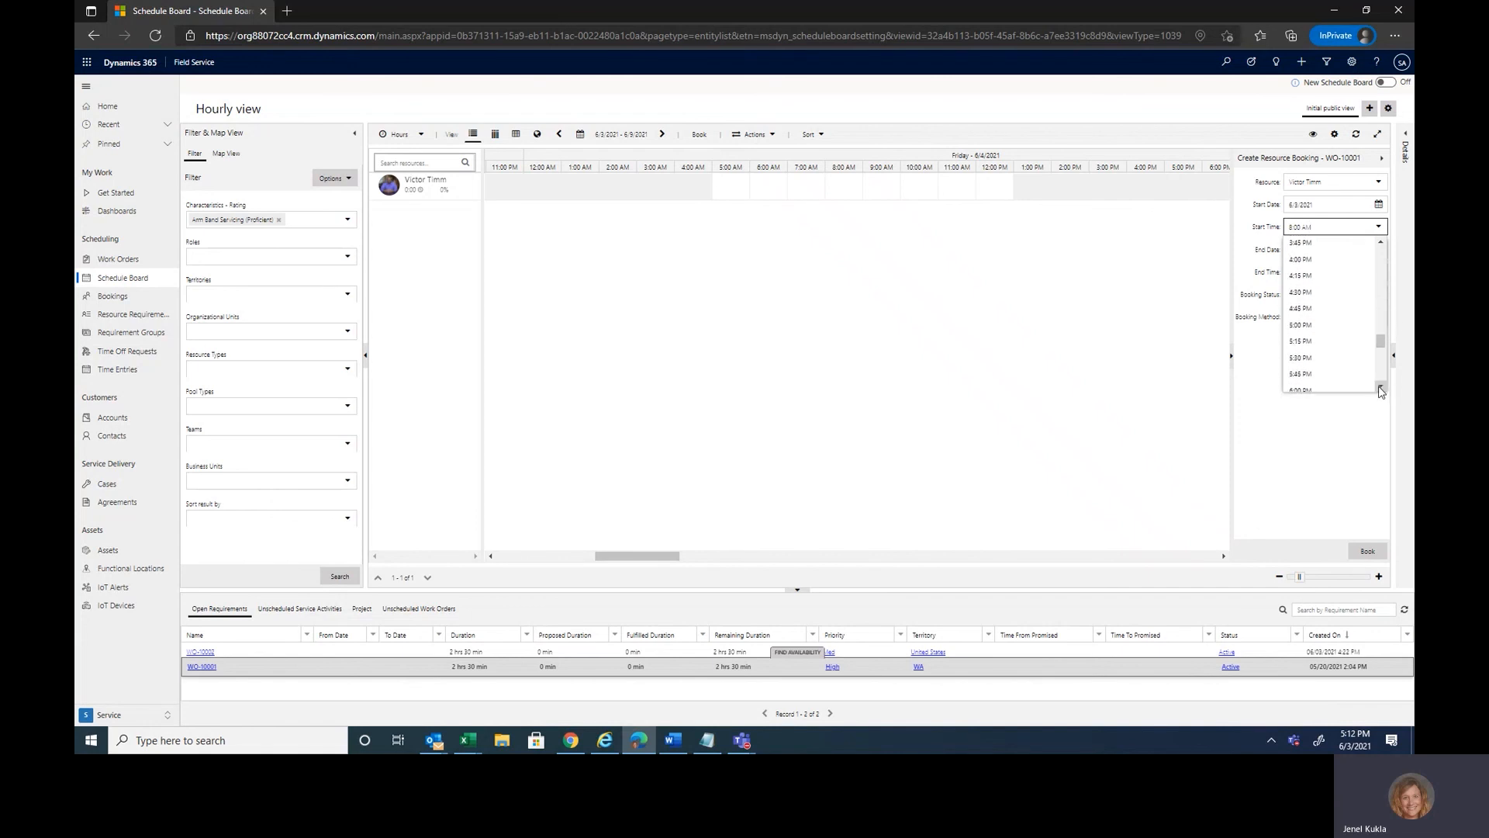
click(1379, 387)
click(1379, 386)
click(1316, 254)
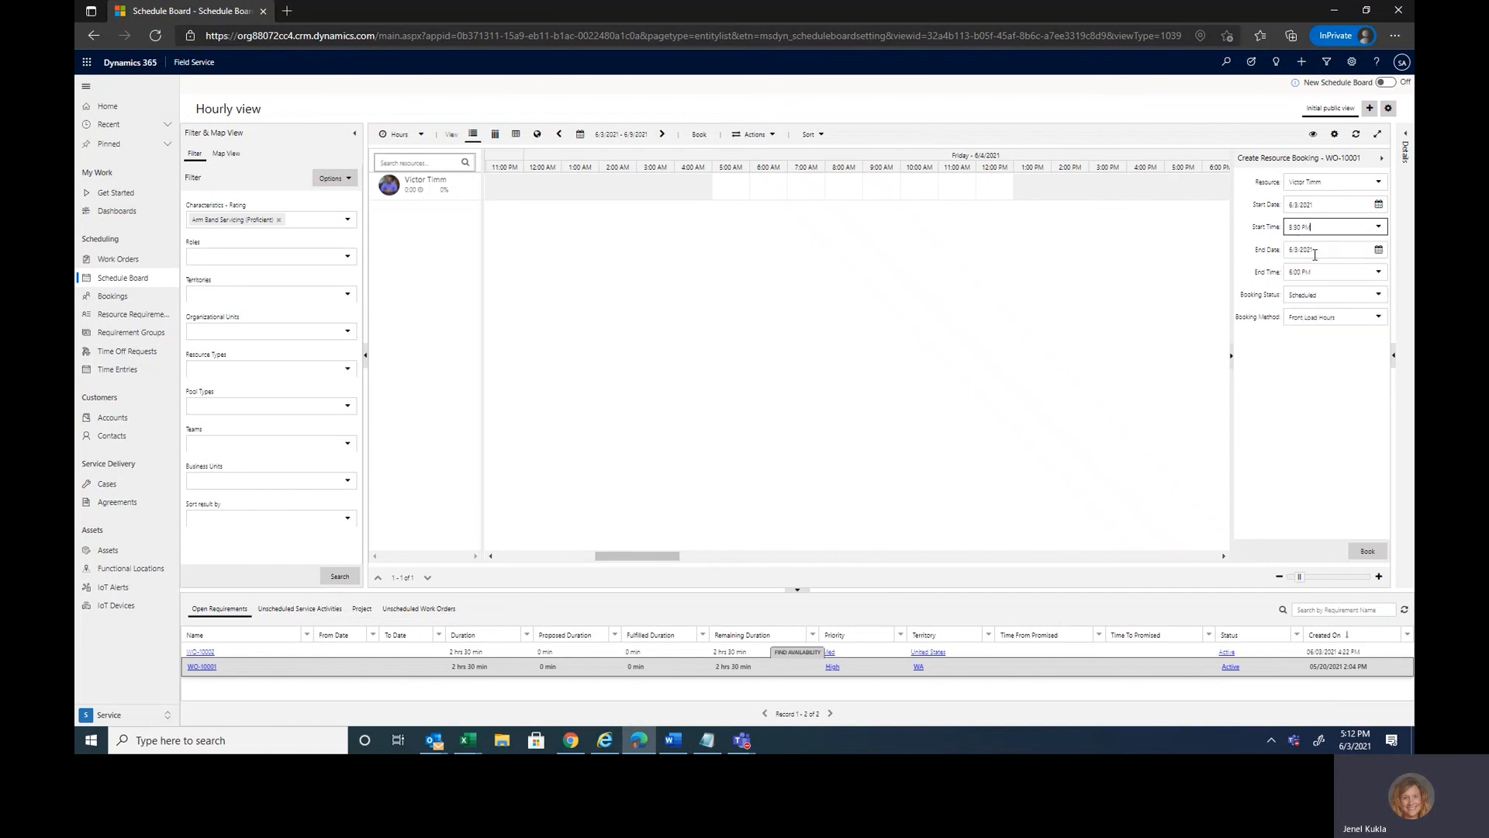
Set the resource booking's end time to 8:00 PM
click(1379, 275)
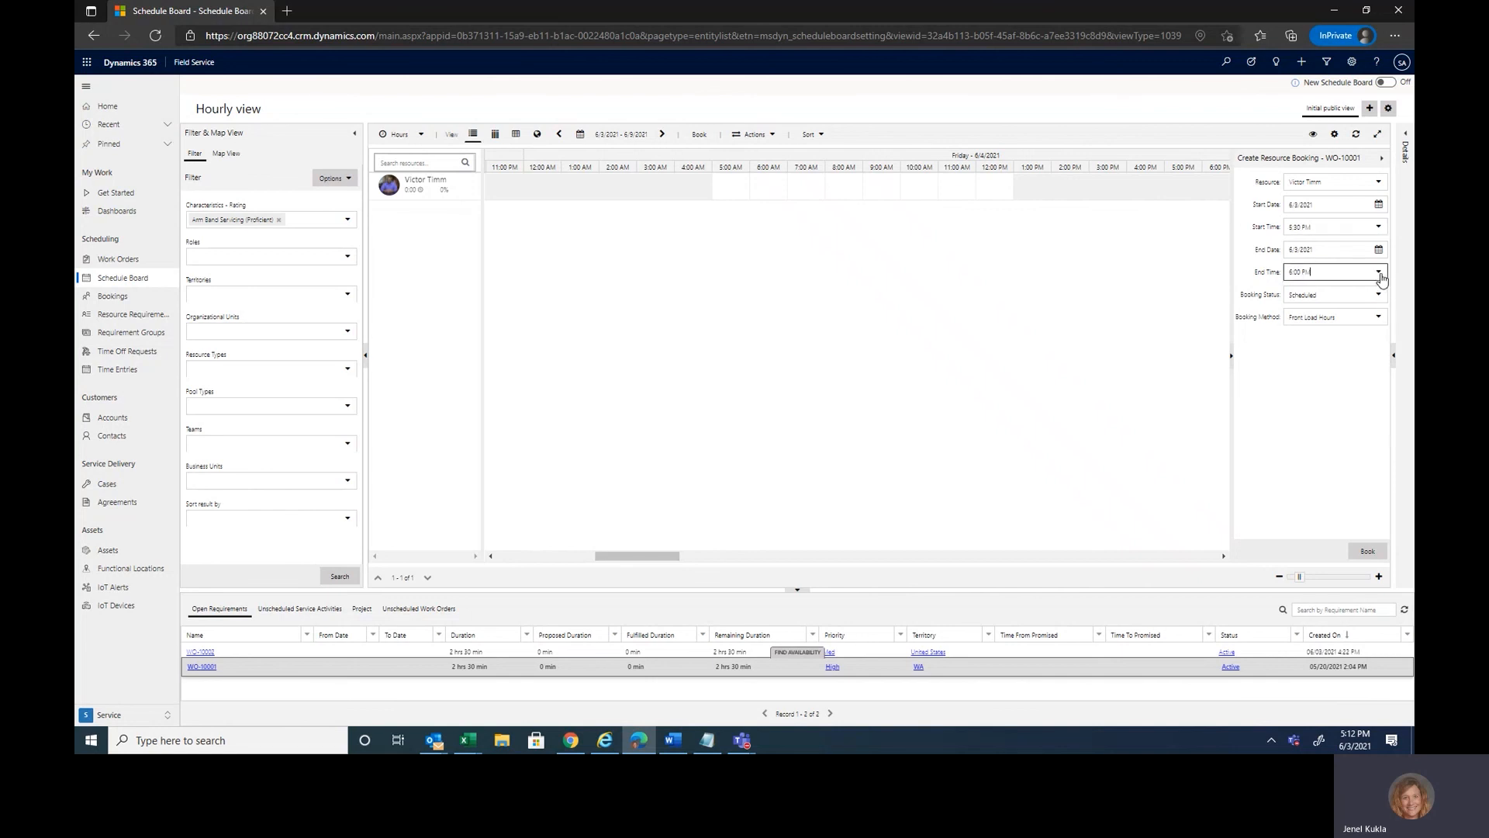
key(Down)
key(Down)
key(Down)
key(Down)
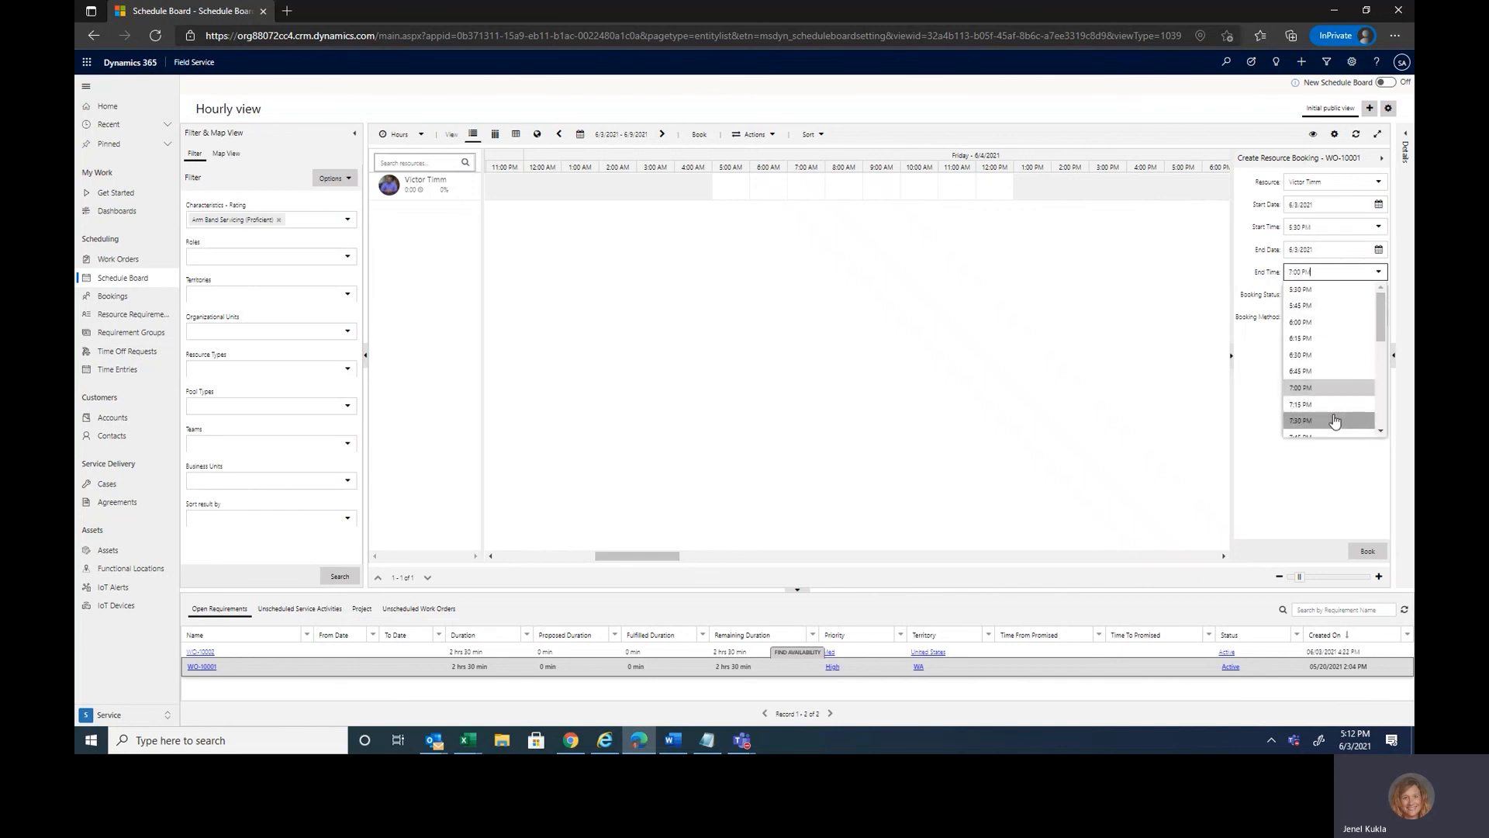
click(1381, 430)
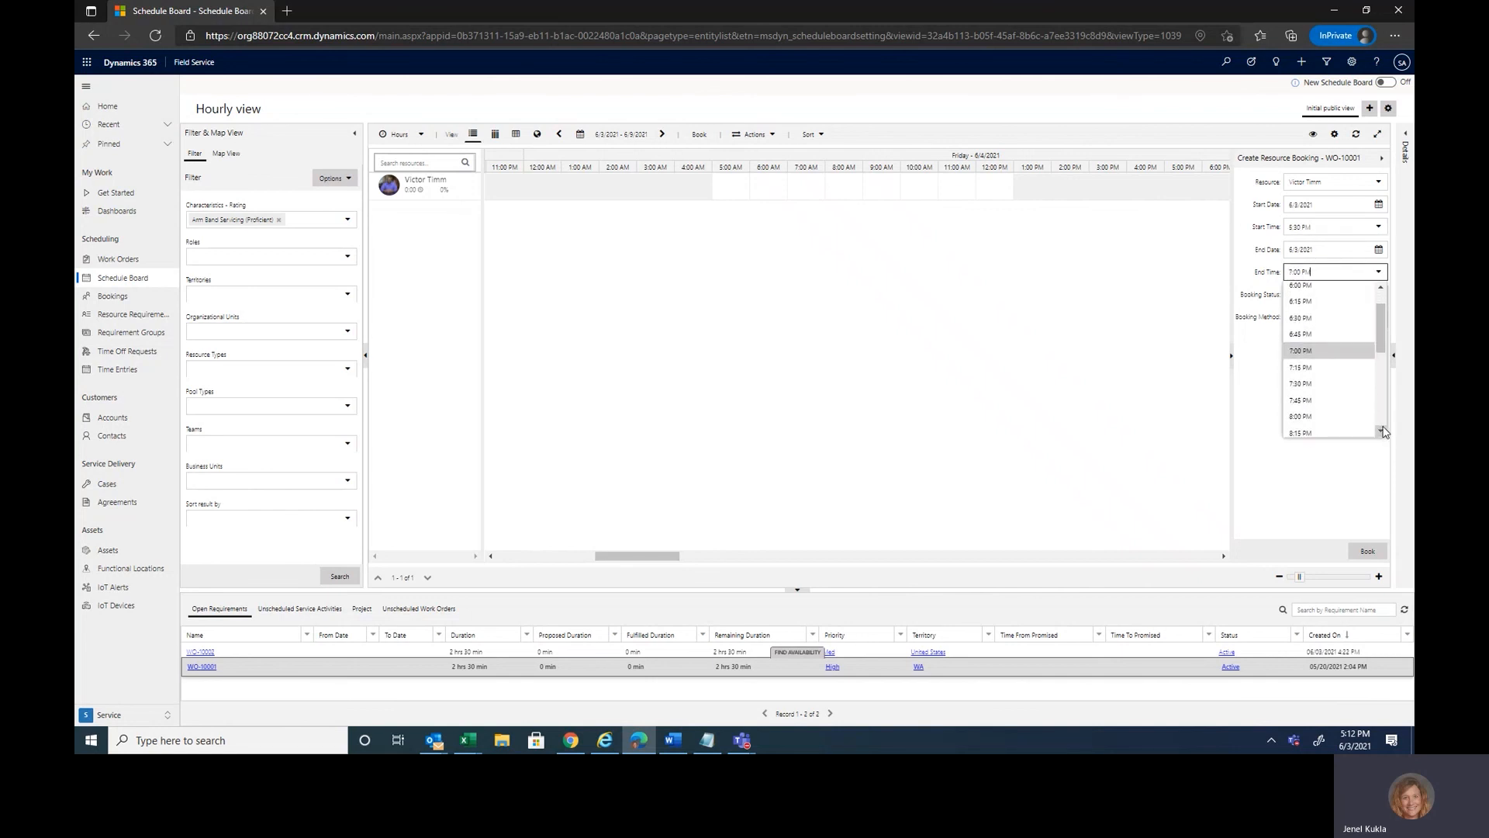
click(1330, 418)
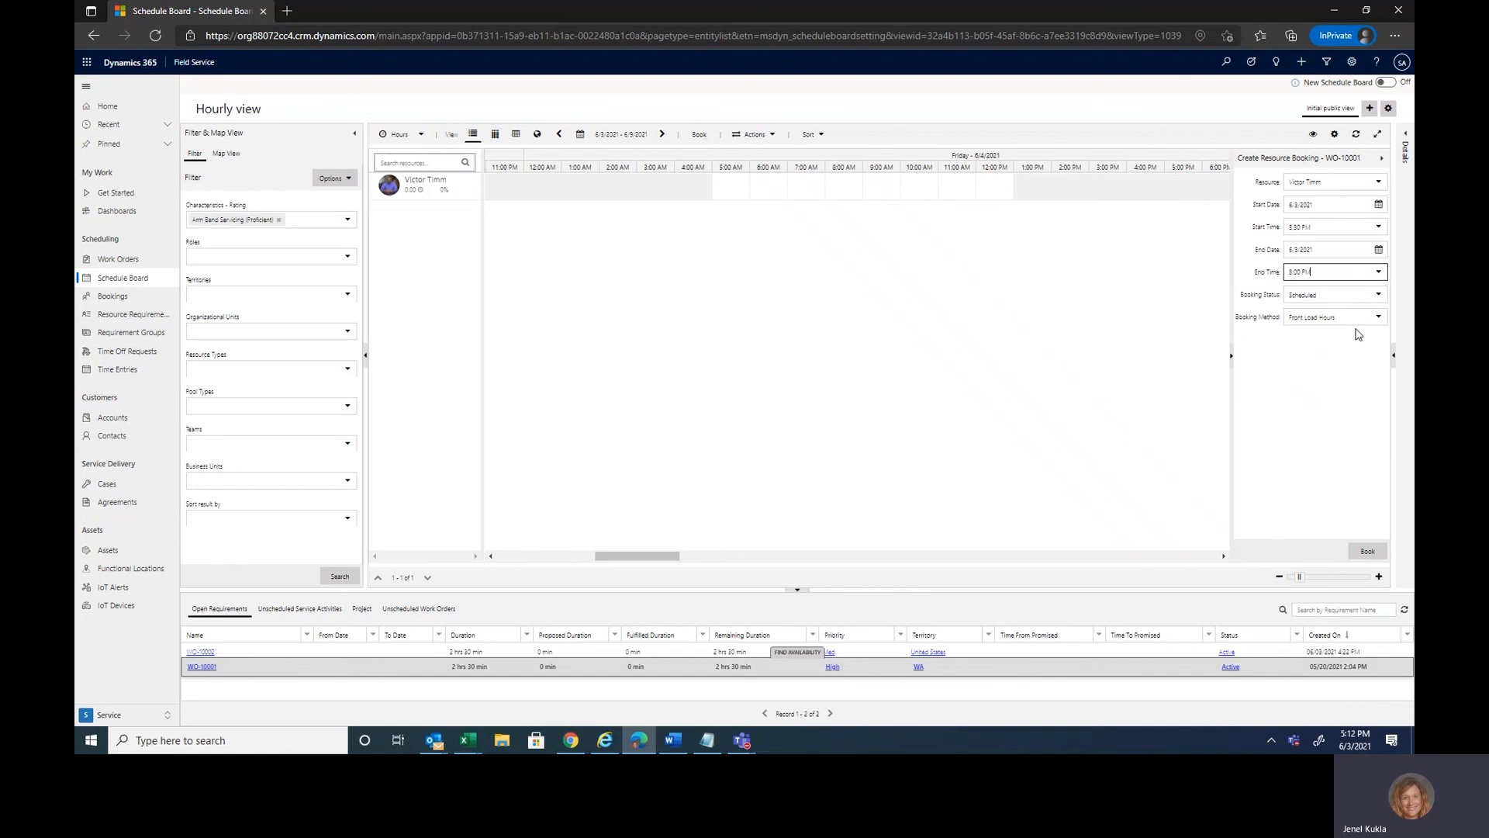
Keep the booking status as Scheduled and book the resource for the selected requirement
click(1381, 296)
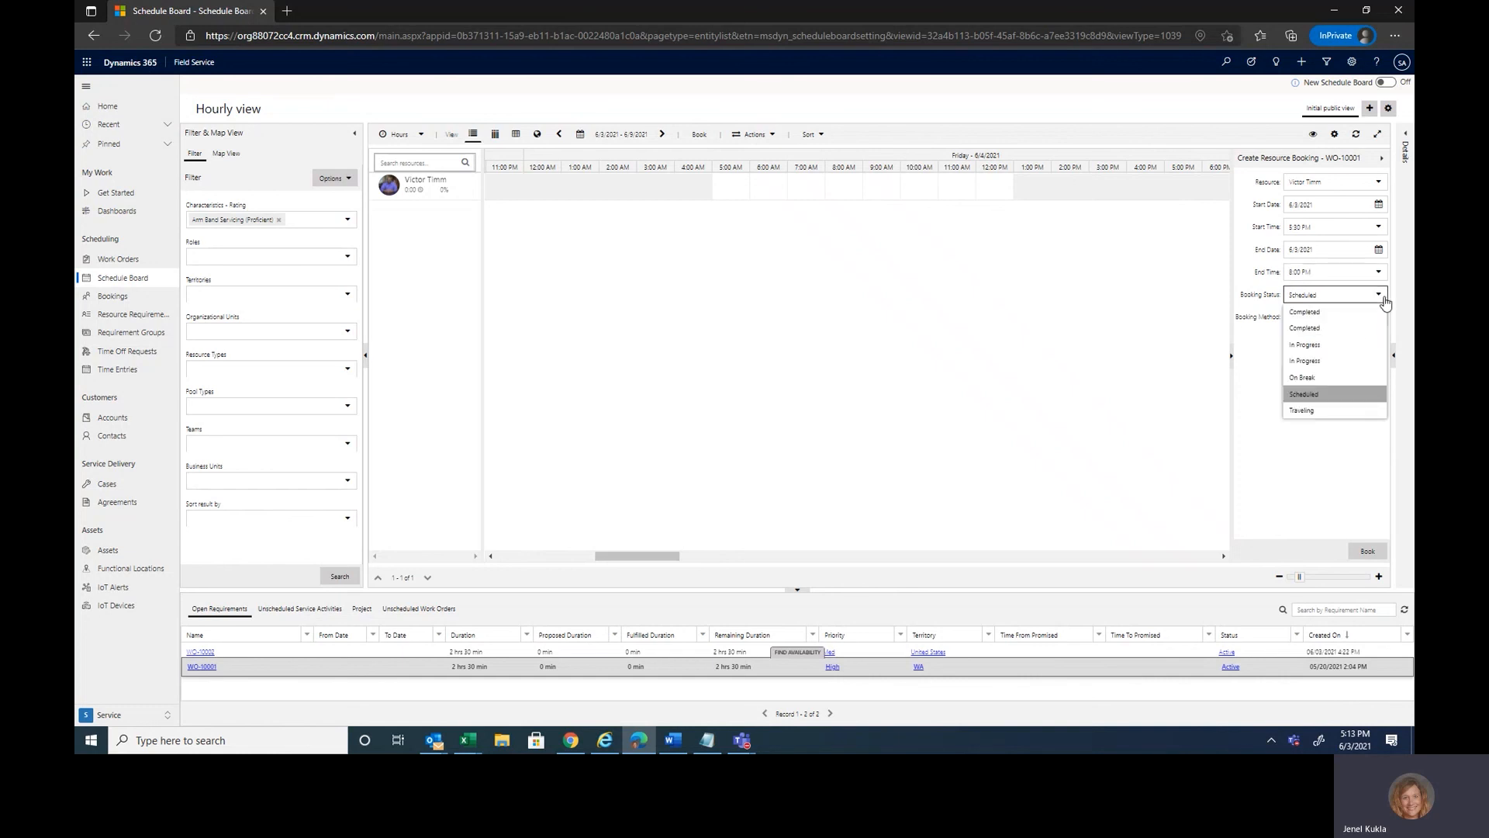
click(1326, 394)
click(1367, 553)
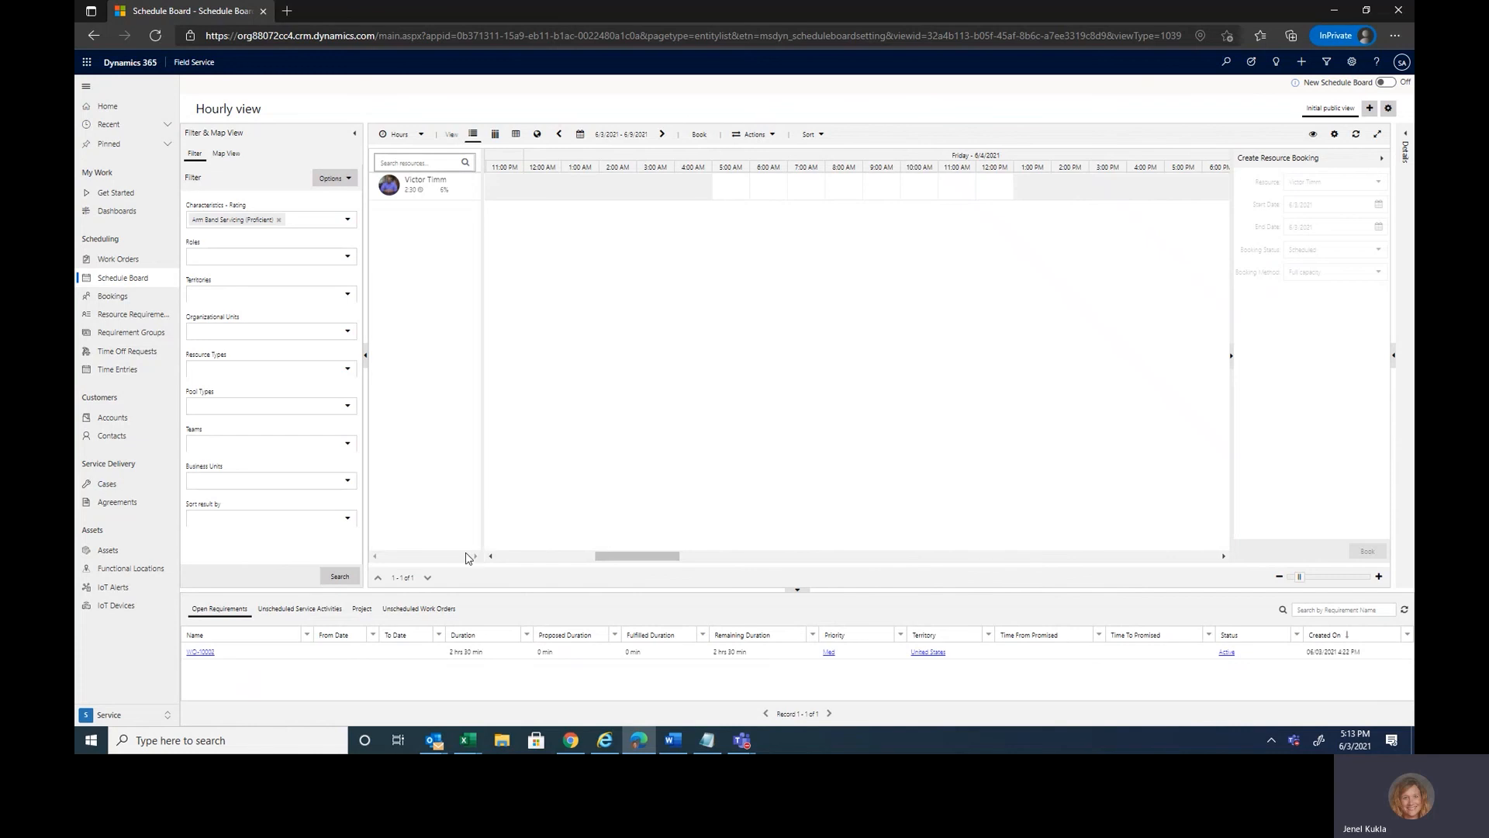
Review the new work order booking's details on the schedule board for Thursday 6/3/2021
click(490, 556)
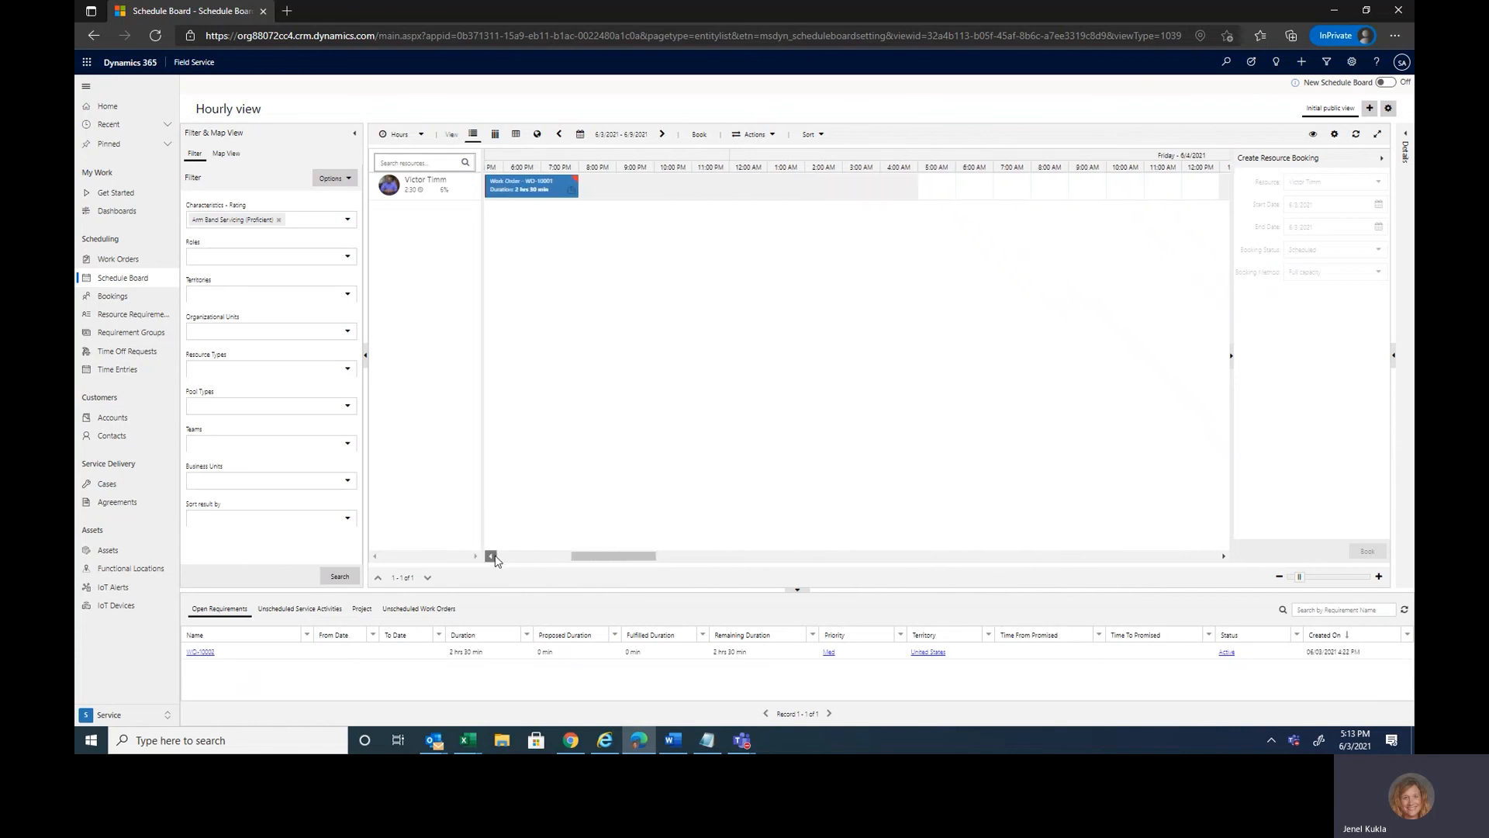
click(490, 556)
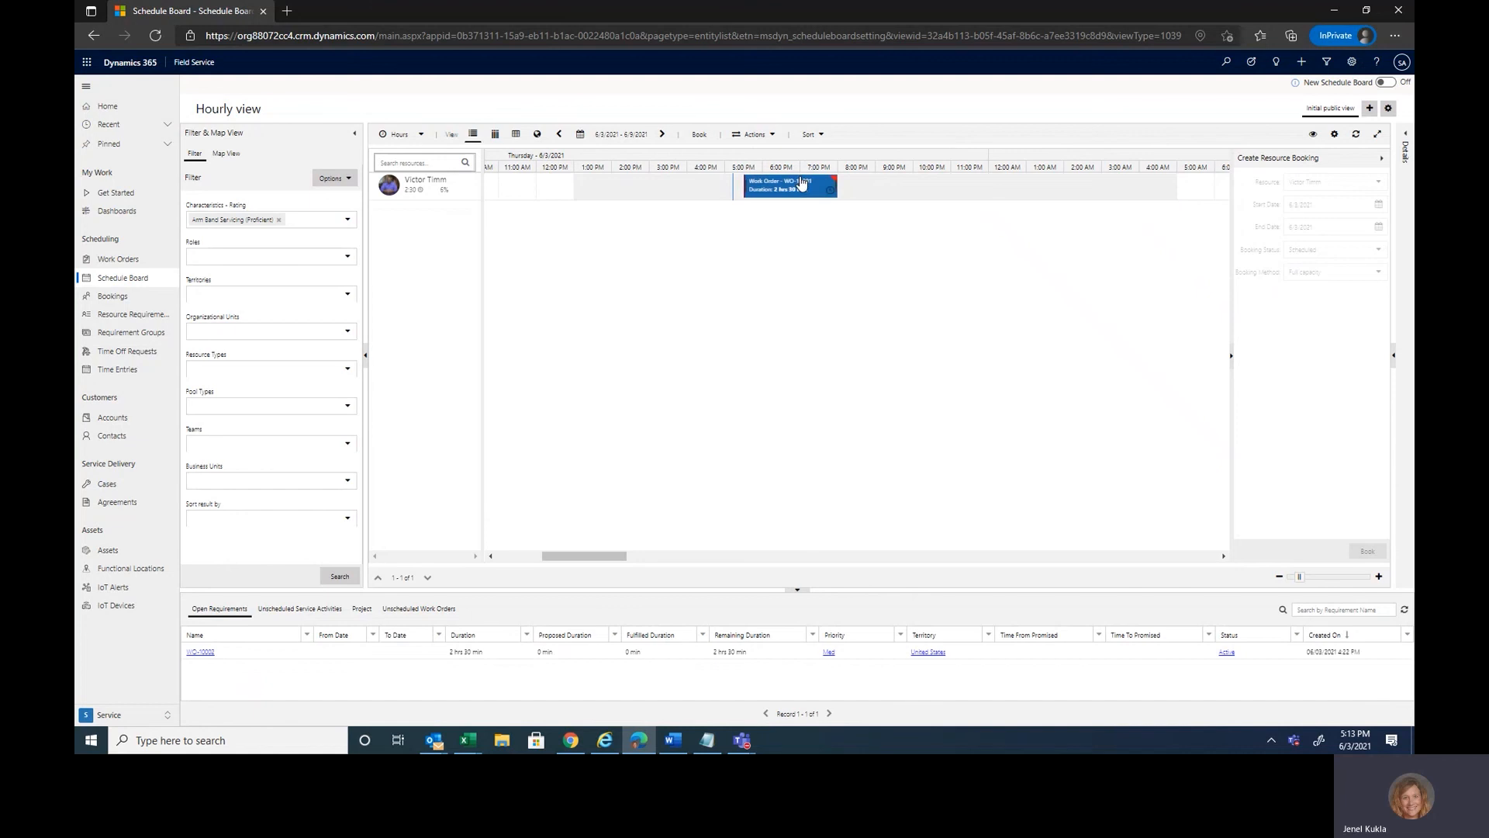
mouse_move(802, 183)
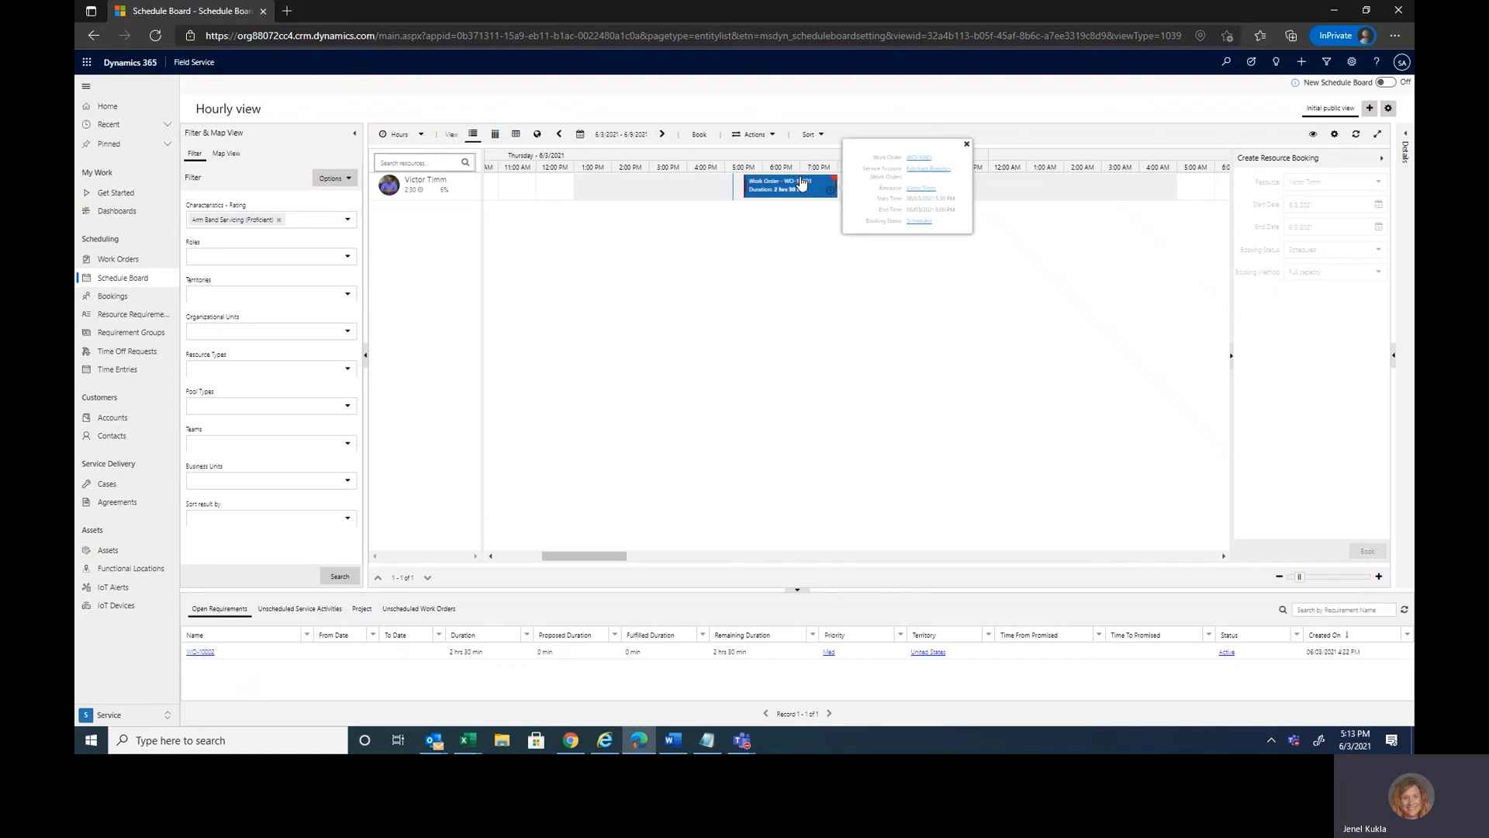